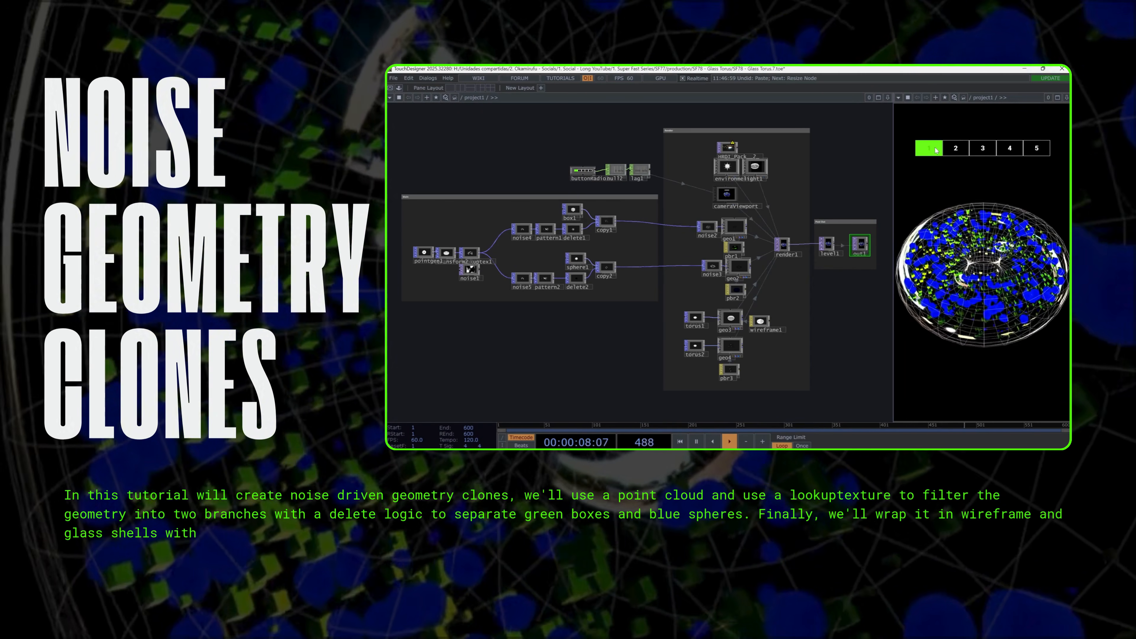
- Preview the finished glass torus render from different numbered camera views
{"action": "left_click", "coordinate": [958, 153]}
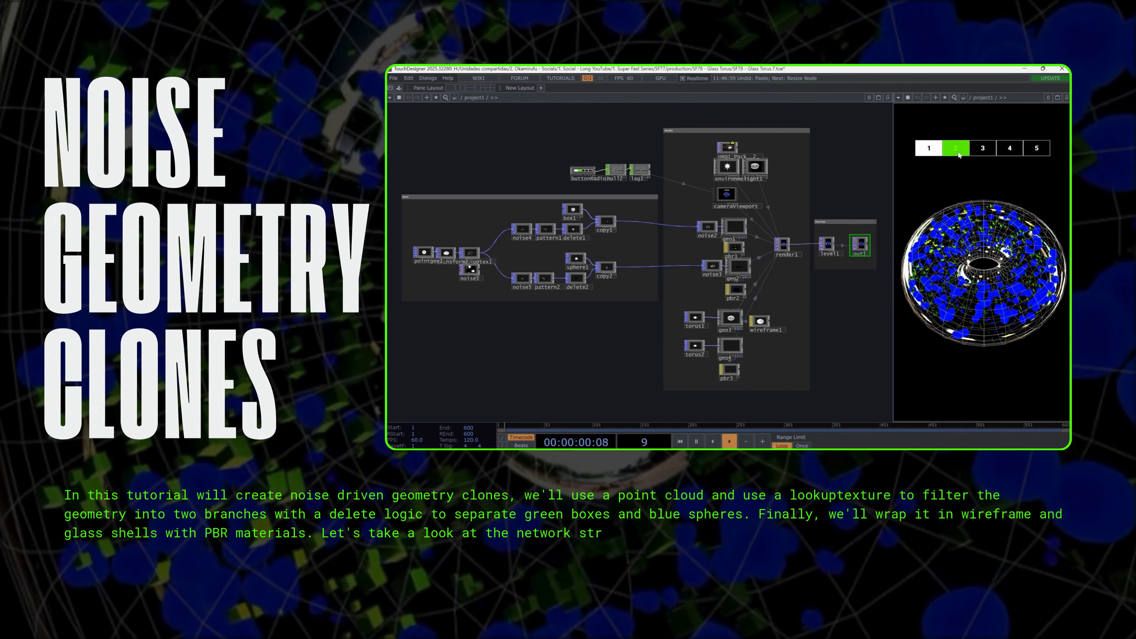
{"action": "left_click", "coordinate": [985, 152]}
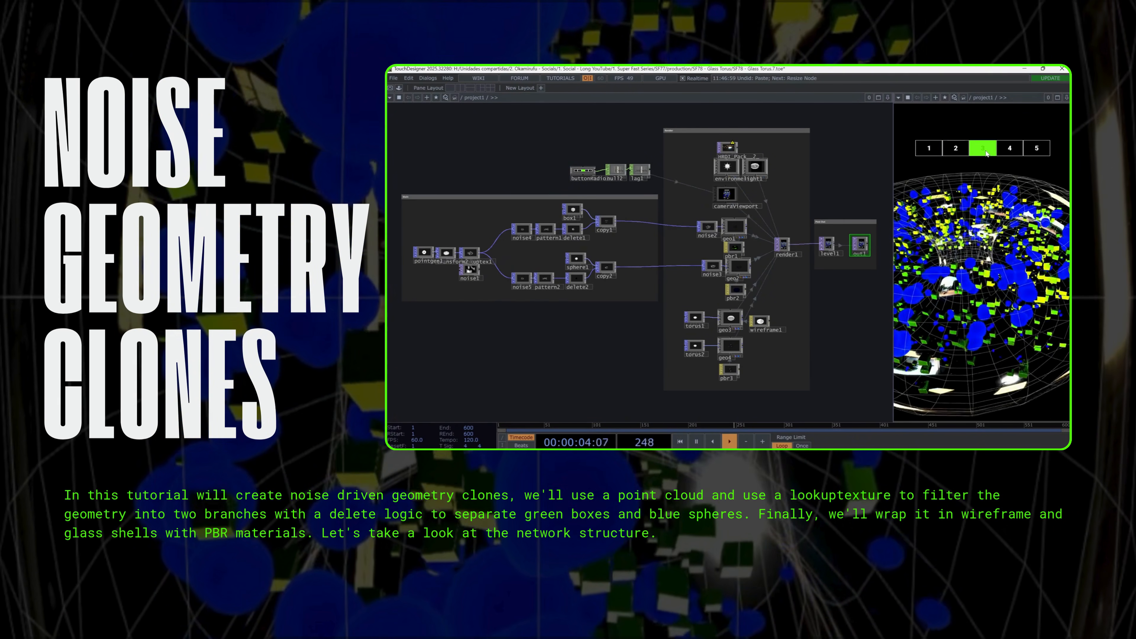
{"action": "left_click", "coordinate": [944, 153]}
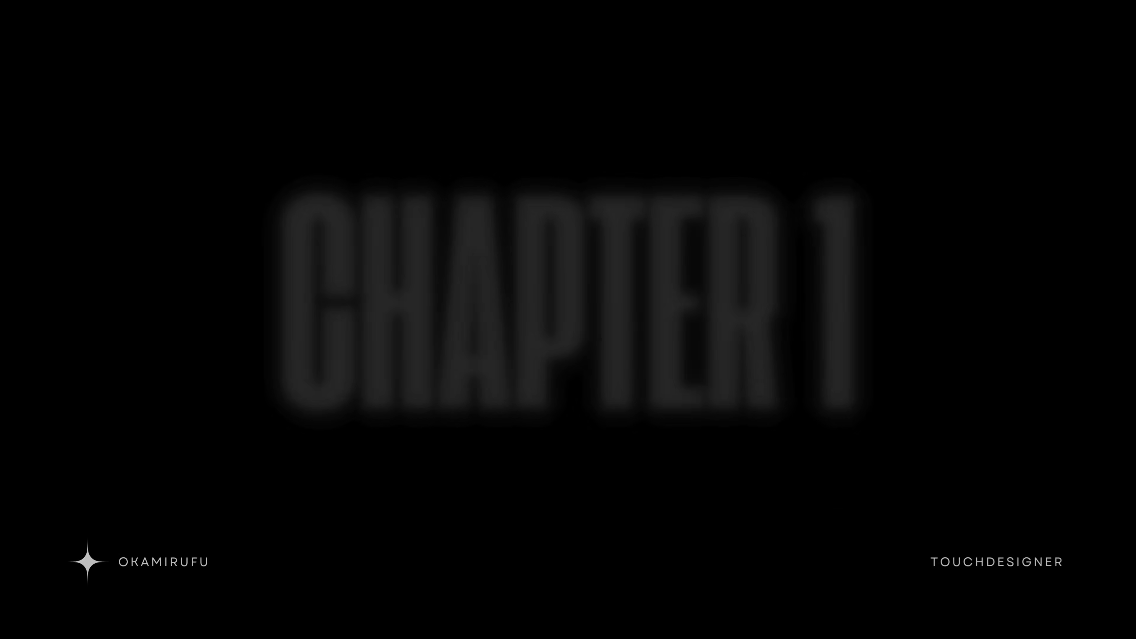
- Examine the Main group, from the point generator and noise lookup texture through the delete branches to the box and sphere copies
{"action": "left_click_drag", "start_coordinate": [824, 107], "coordinate": [42, 577]}
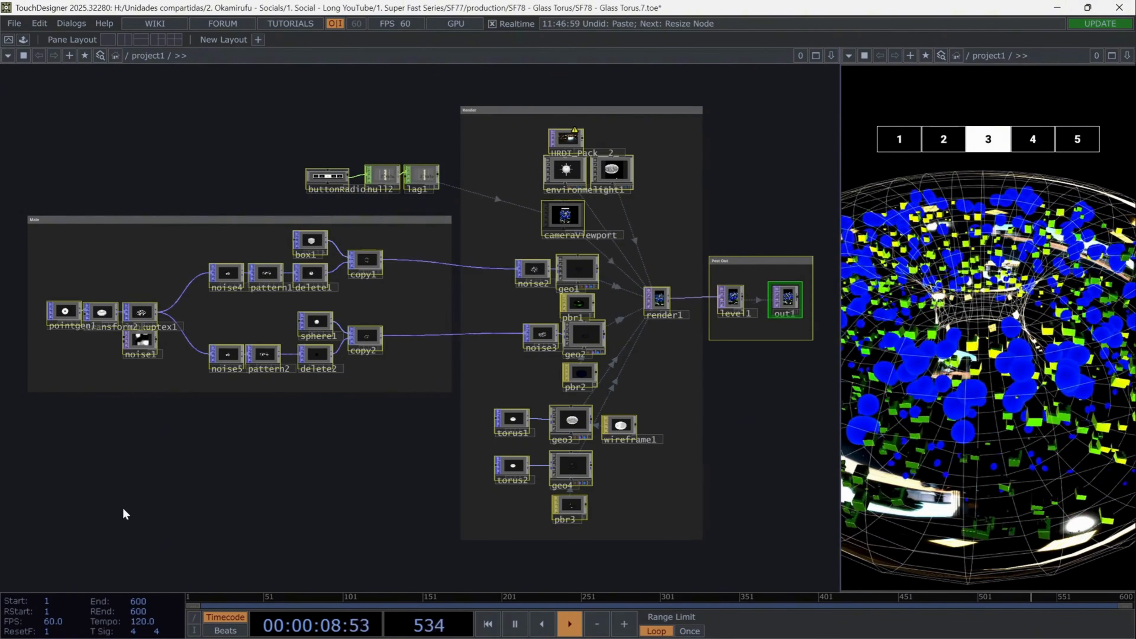
{"action": "scroll", "coordinate": [61, 254], "scroll_direction": "up", "scroll_amount": 5}
{"action": "left_click", "coordinate": [115, 366]}
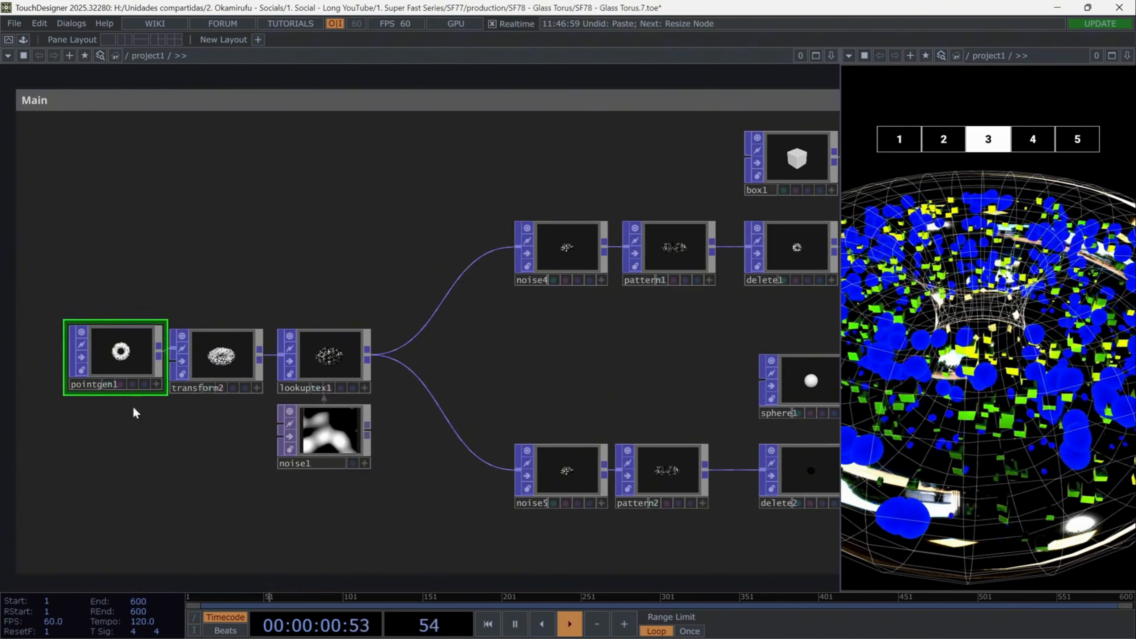
{"action": "left_click", "coordinate": [328, 447]}
{"action": "left_click", "coordinate": [334, 356]}
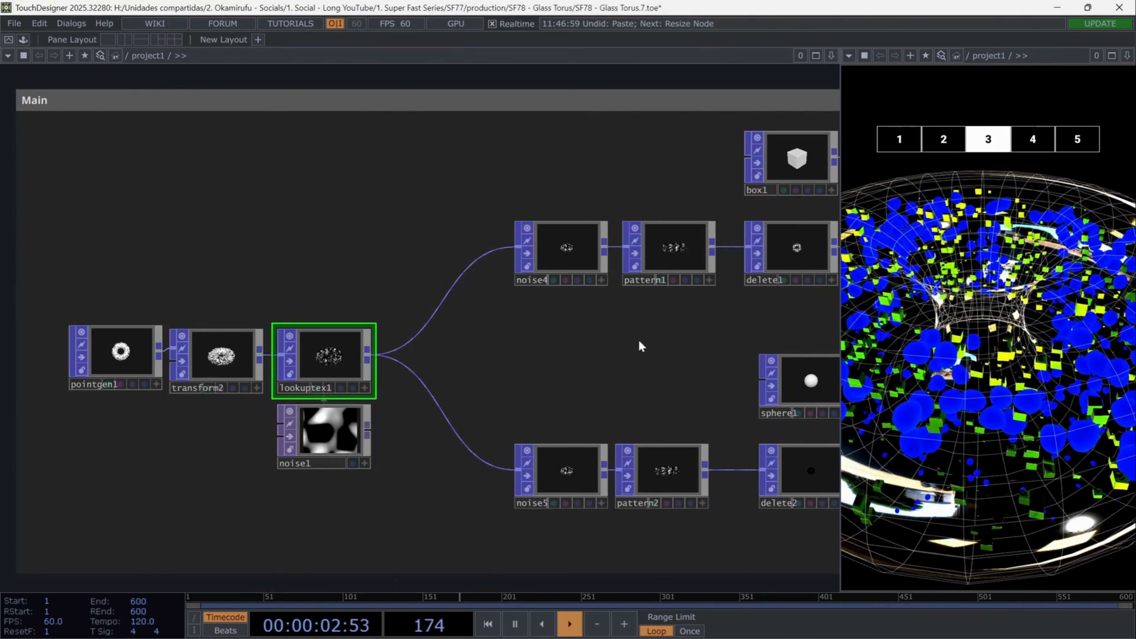
{"action": "left_click_drag", "start_coordinate": [638, 340], "coordinate": [472, 343]}
{"action": "left_click", "coordinate": [492, 250]}
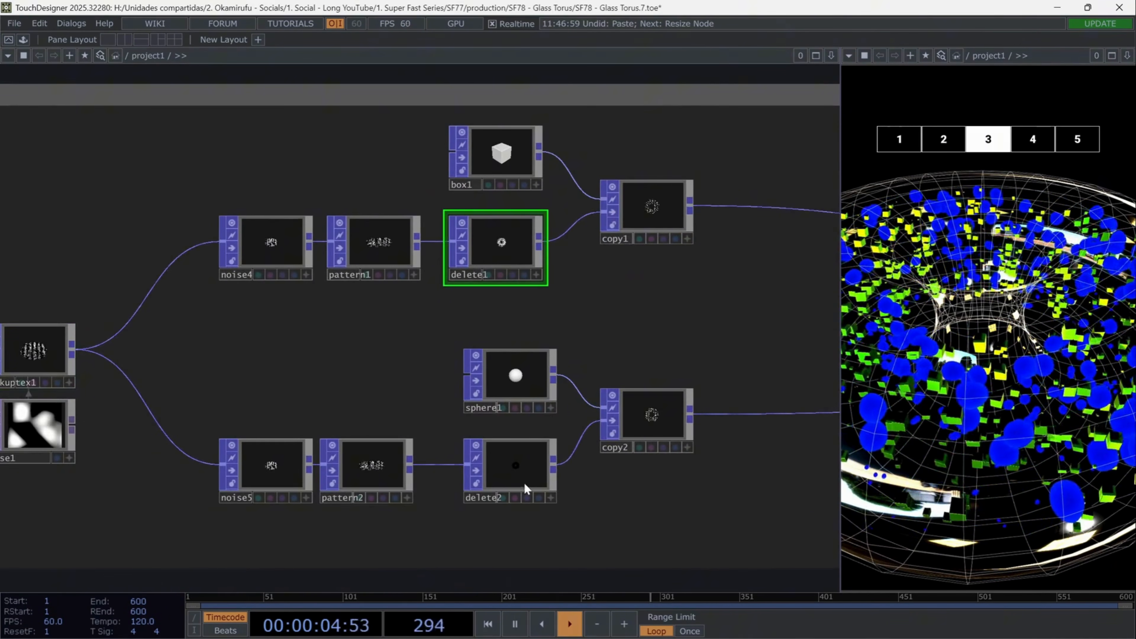
{"action": "left_click", "coordinate": [515, 470]}
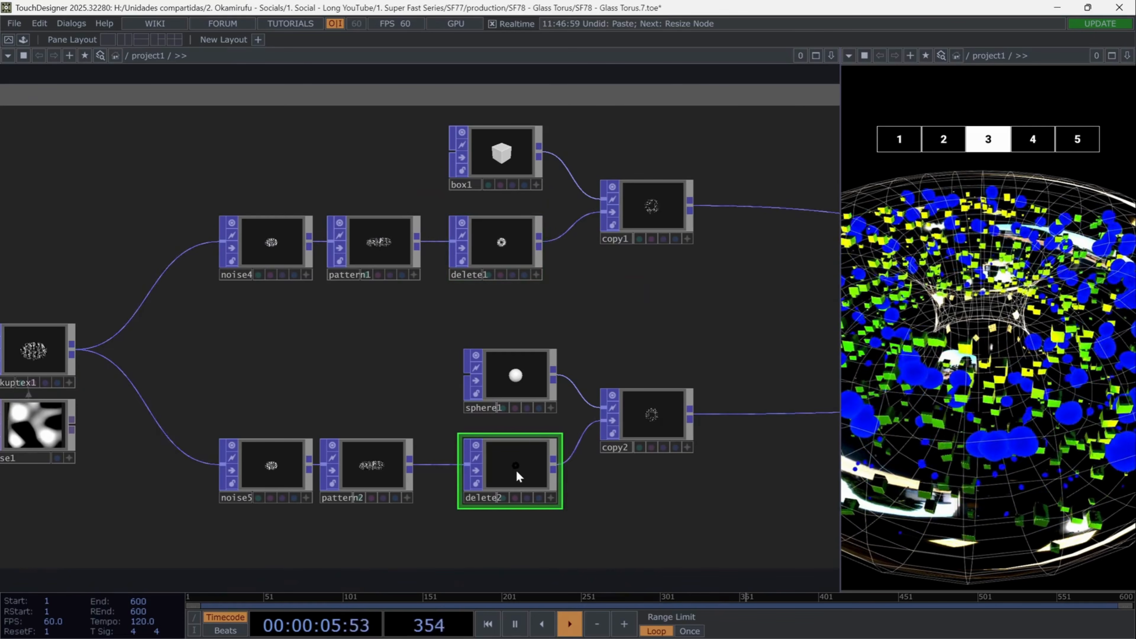
{"action": "left_click", "coordinate": [507, 161]}
{"action": "left_click", "coordinate": [514, 374]}
{"action": "left_click_drag", "start_coordinate": [608, 327], "coordinate": [375, 325]}
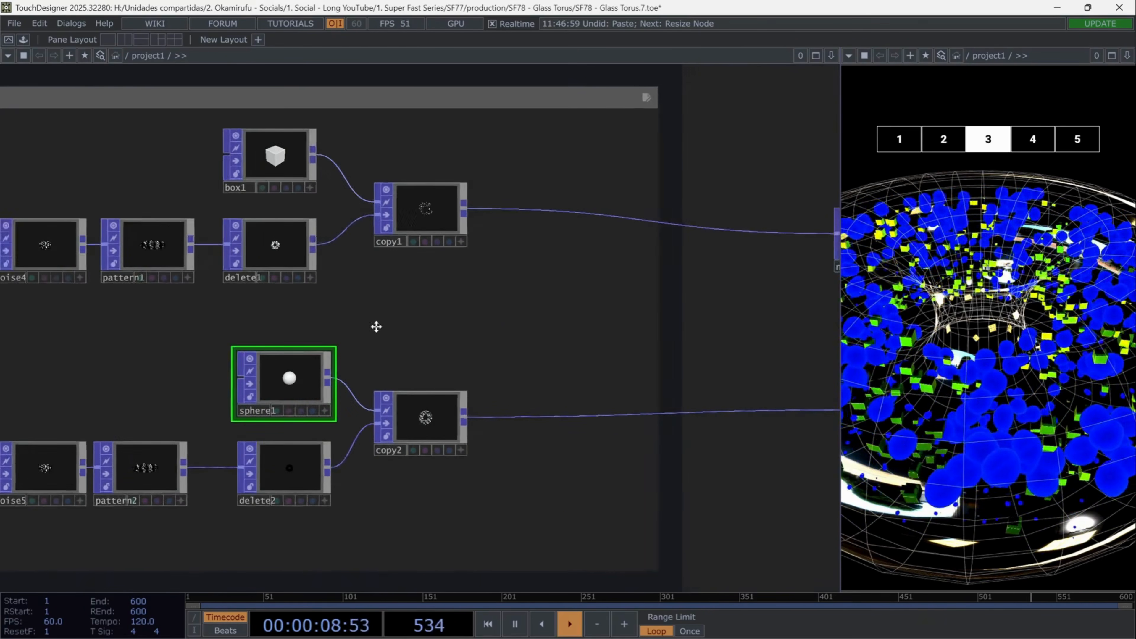
- Examine the Render group's geometries, materials, torus shells, lights, camera viewport and Render operator
{"action": "left_click_drag", "start_coordinate": [572, 319], "coordinate": [405, 296]}
{"action": "scroll", "coordinate": [341, 313], "scroll_direction": "down", "scroll_amount": 3}
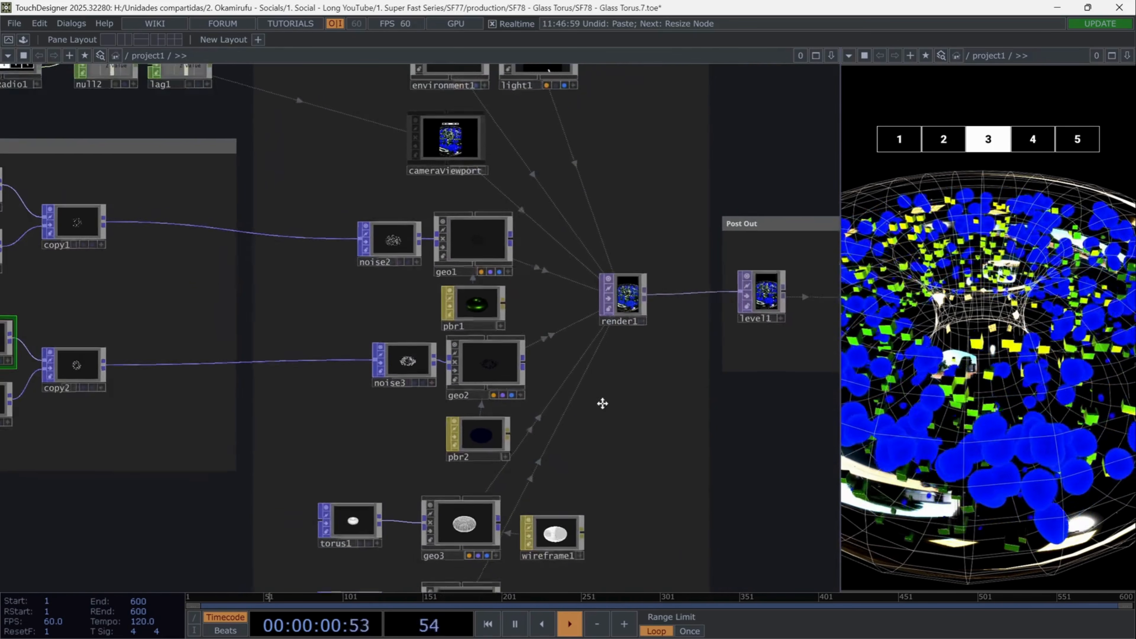
{"action": "left_click_drag", "start_coordinate": [602, 404], "coordinate": [603, 309]}
{"action": "left_click_drag", "start_coordinate": [434, 584], "coordinate": [337, 586]}
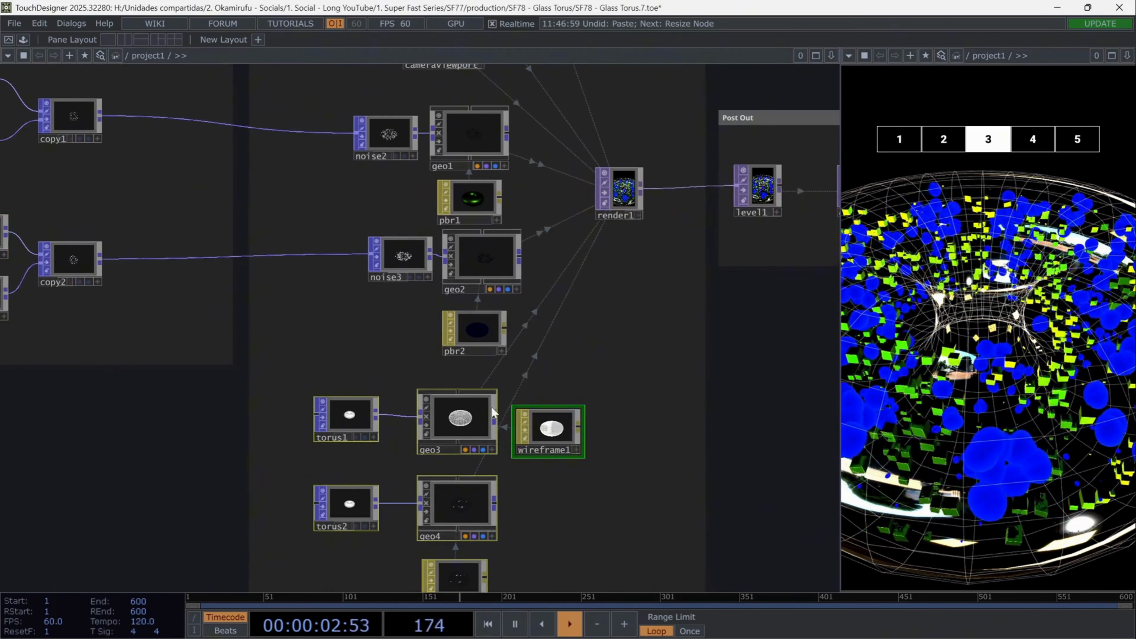
{"action": "left_click_drag", "start_coordinate": [449, 256], "coordinate": [375, 130]}
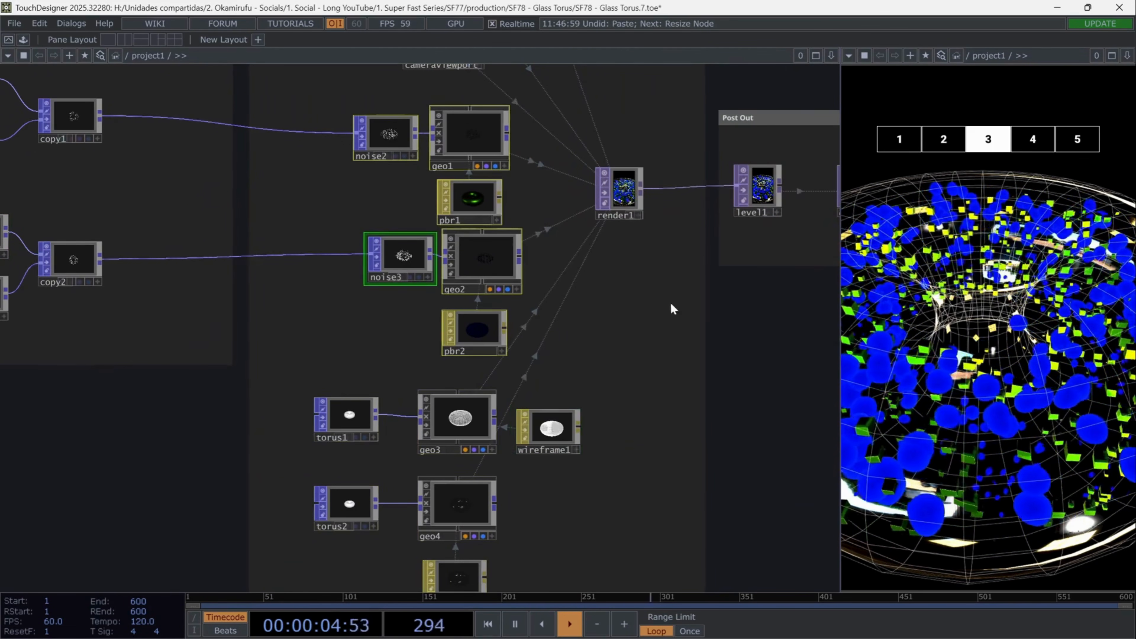
{"action": "left_click_drag", "start_coordinate": [672, 304], "coordinate": [527, 513]}
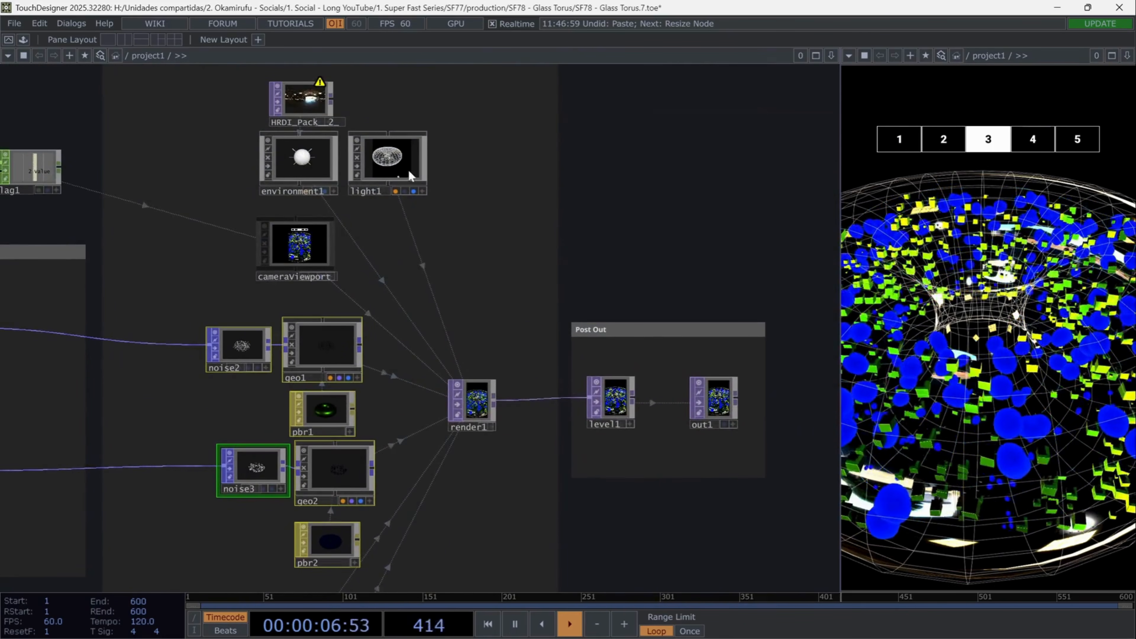
{"action": "left_click", "coordinate": [410, 176]}
{"action": "left_click", "coordinate": [309, 248]}
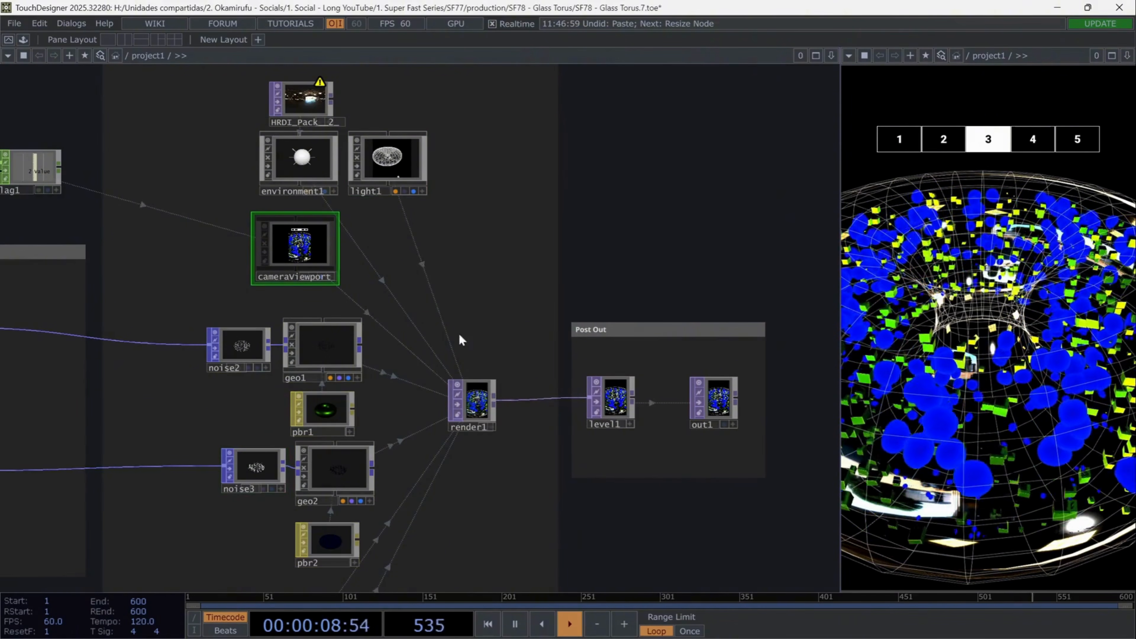
{"action": "left_click", "coordinate": [476, 403]}
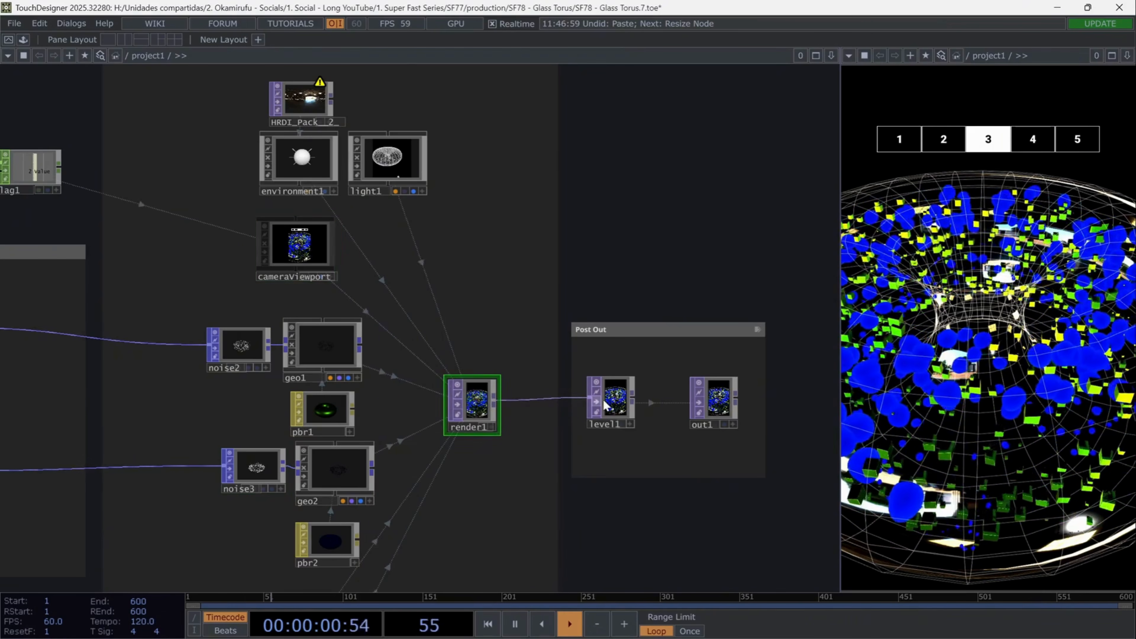
- Inspect the Level operator's settings and the output operator in the Post Out group
{"action": "scroll", "coordinate": [610, 402], "scroll_direction": "up", "scroll_amount": 5}
{"action": "left_click", "coordinate": [617, 403]}
{"action": "left_click_drag", "start_coordinate": [730, 459], "coordinate": [593, 476]}
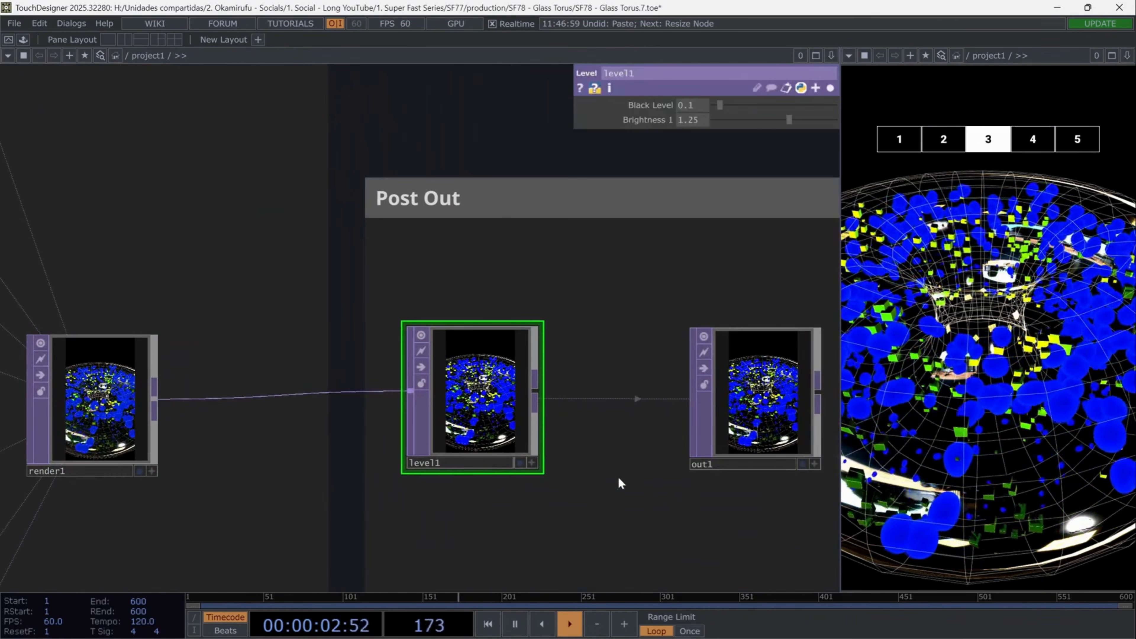
{"action": "left_click_drag", "start_coordinate": [690, 468], "coordinate": [675, 435]}
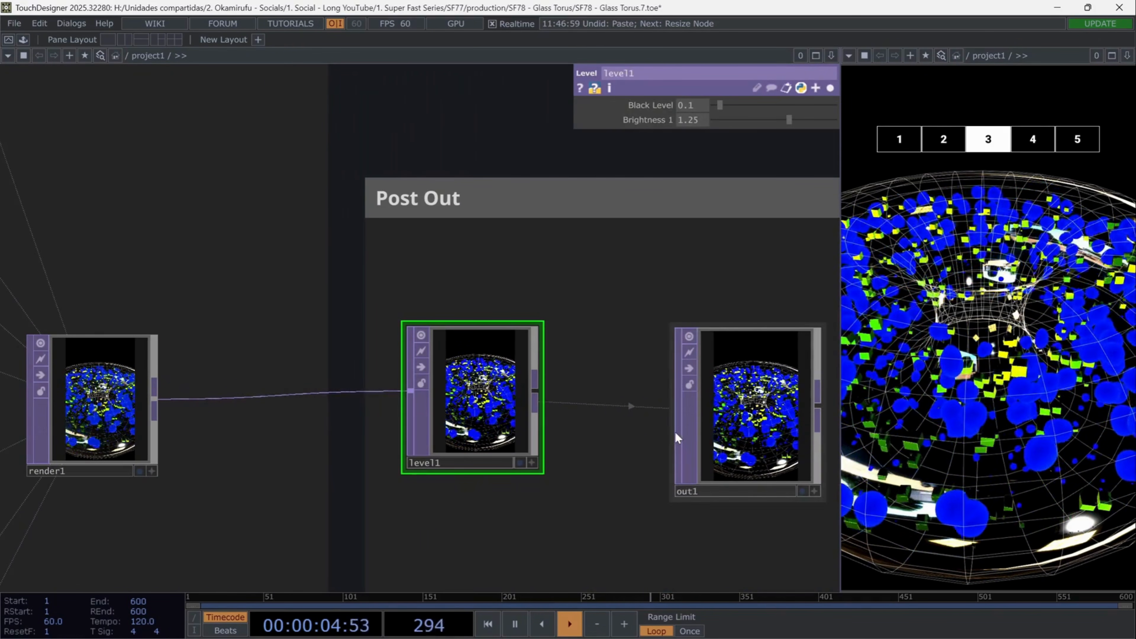
{"action": "left_click", "coordinate": [680, 450]}
{"action": "left_click_drag", "start_coordinate": [677, 524], "coordinate": [558, 492]}
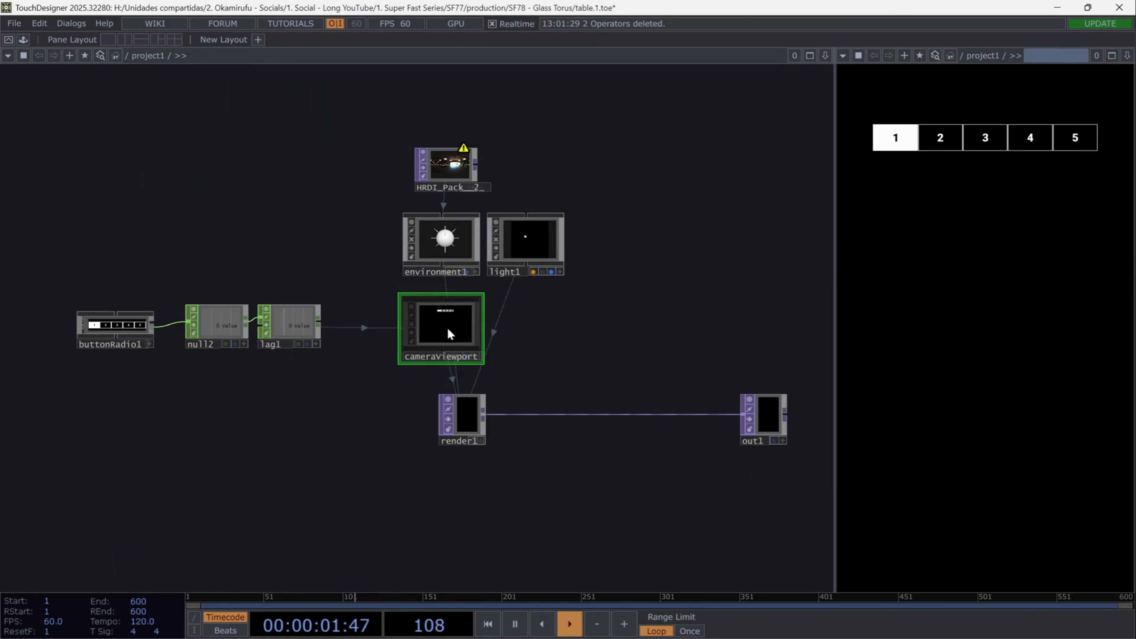
- Review the starter network's camera view buttons, environment light, HDRI source and Lag settings
{"action": "left_click", "coordinate": [945, 144]}
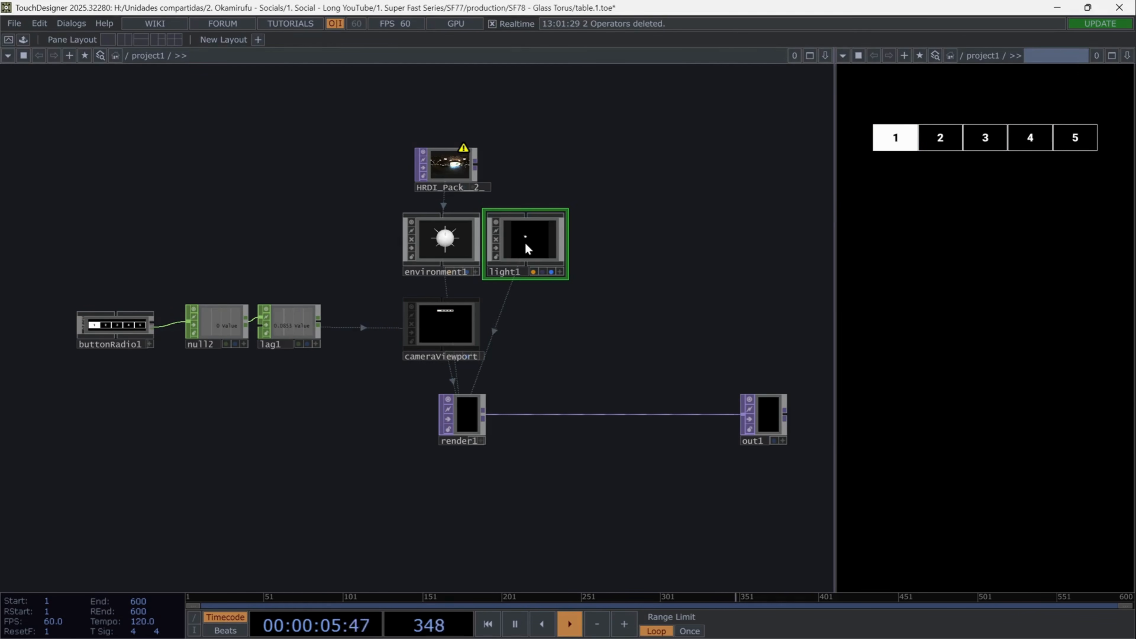
{"action": "key", "text": "p"}
{"action": "left_click", "coordinate": [435, 247]}
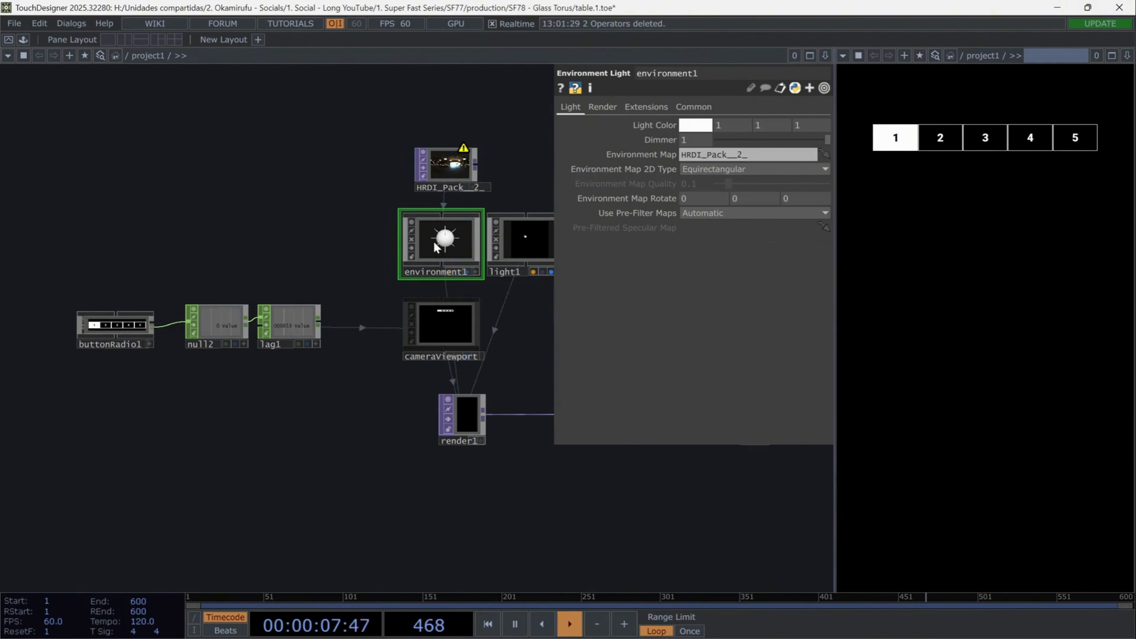
{"action": "left_click", "coordinate": [443, 160]}
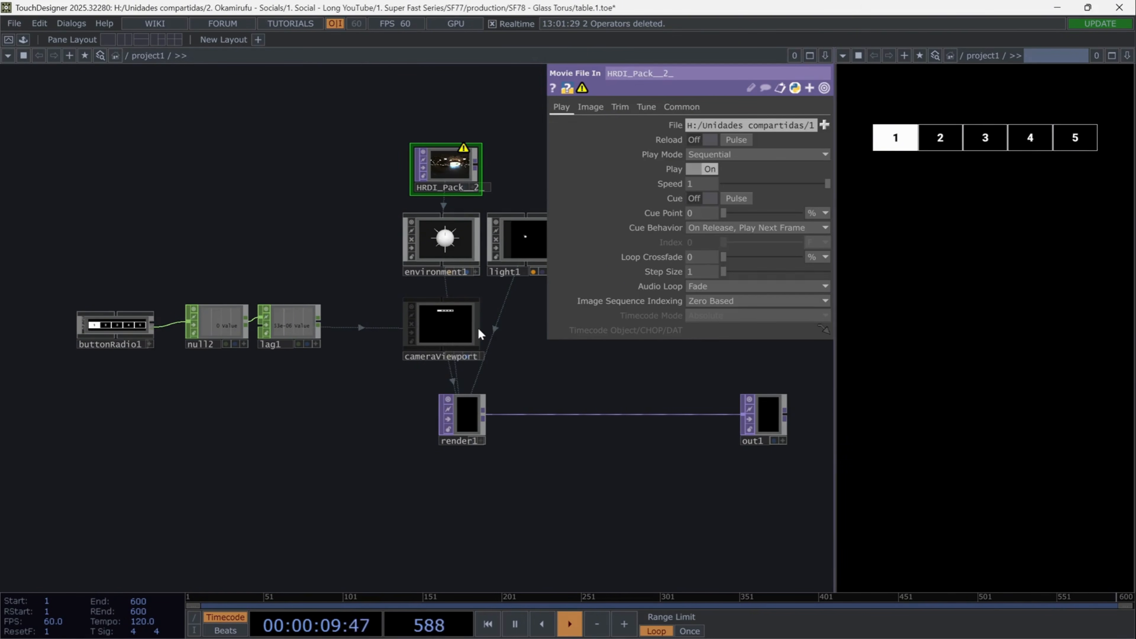
{"action": "key", "text": "p"}
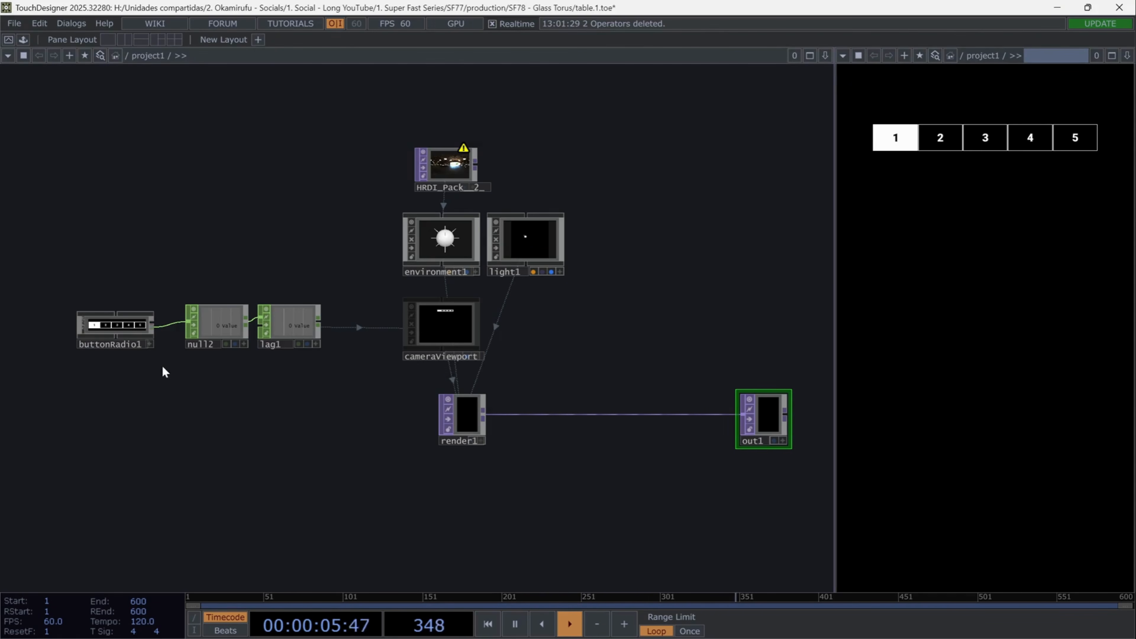
{"action": "left_click", "coordinate": [301, 327]}
{"action": "key", "text": "p"}
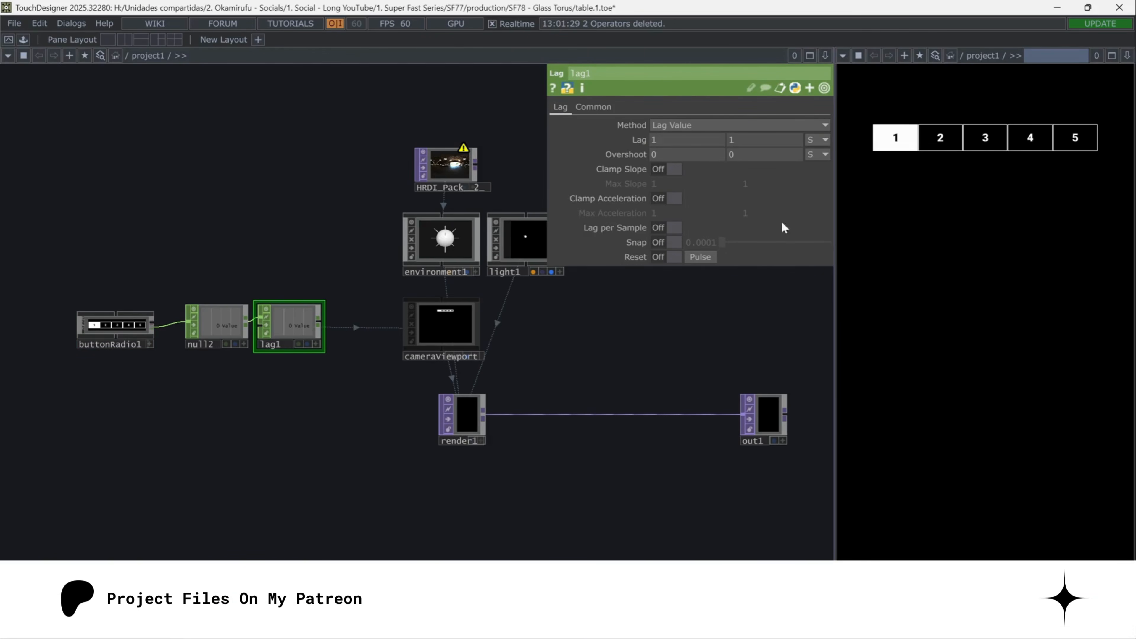
{"action": "key", "text": "p"}
- Add a Point Generator POP in an empty area of the network
{"action": "left_click_drag", "start_coordinate": [157, 515], "coordinate": [568, 221]}
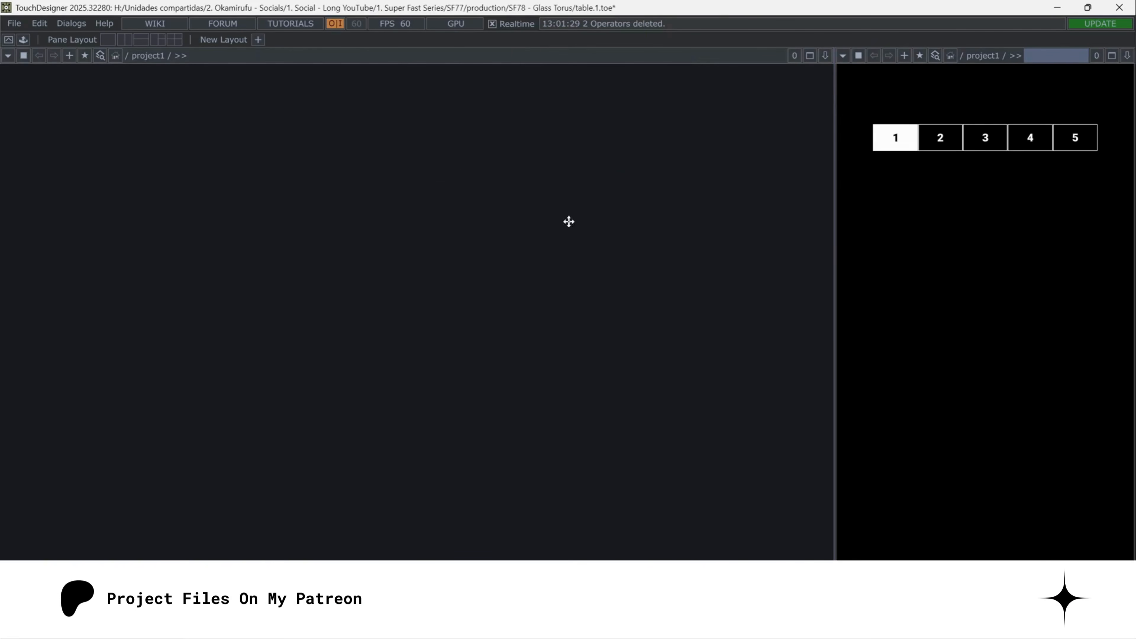
{"action": "key", "text": "Tab"}
{"action": "type", "text": "po"}
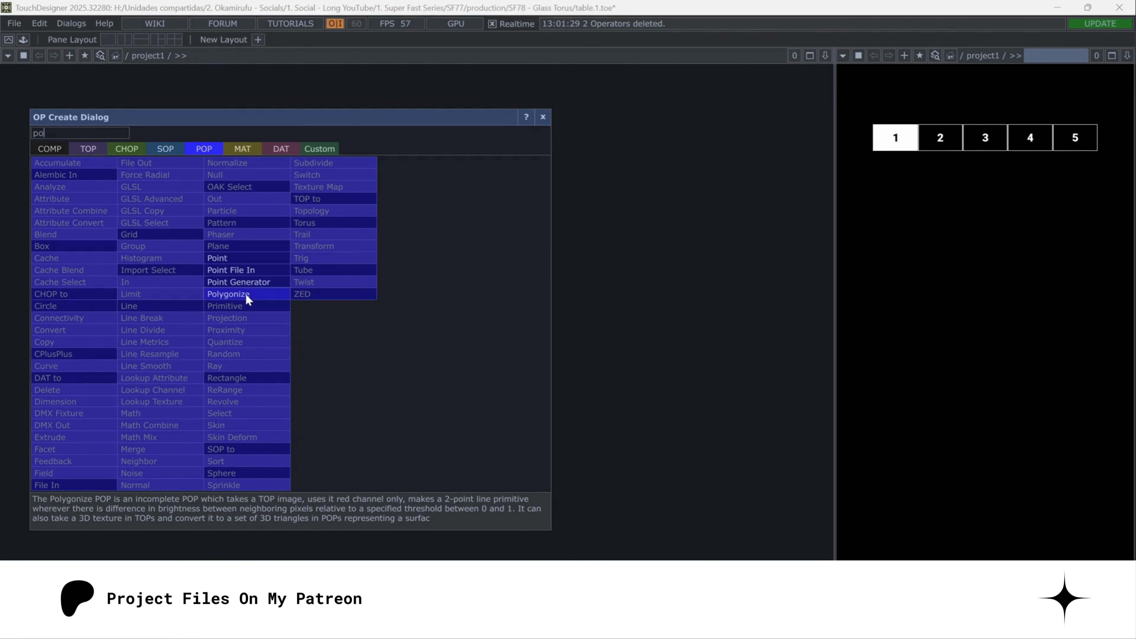
{"action": "left_click", "coordinate": [251, 282]}
{"action": "left_click", "coordinate": [290, 369]}
- Set the Point Generator's shape to Torus and its number of points to 1000
{"action": "key", "text": "p"}
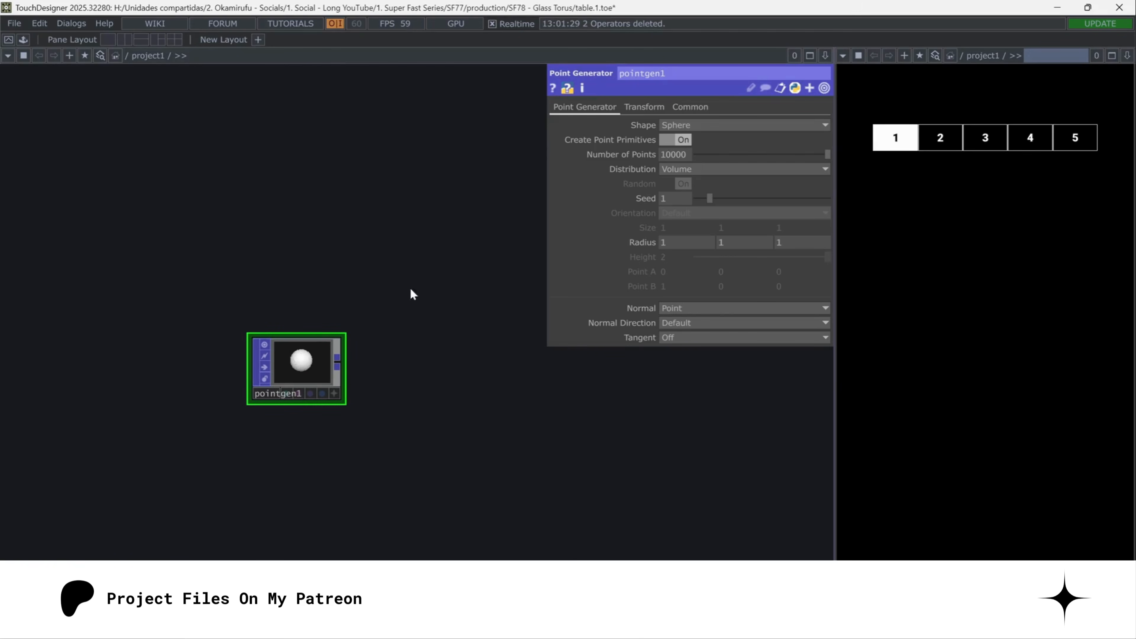
{"action": "left_click", "coordinate": [696, 125]}
{"action": "left_click", "coordinate": [683, 157]}
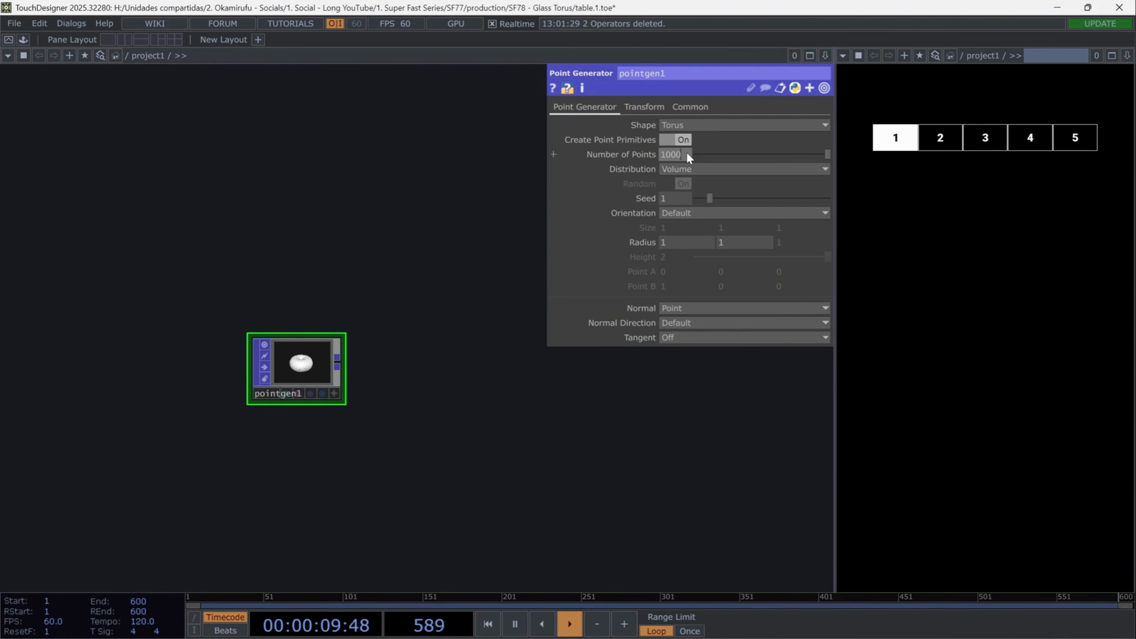
{"action": "key", "text": "Return"}
- Set the torus point cloud's radius values to 1.5 and 0.65
{"action": "scroll", "coordinate": [317, 393], "scroll_direction": "up", "scroll_amount": 3}
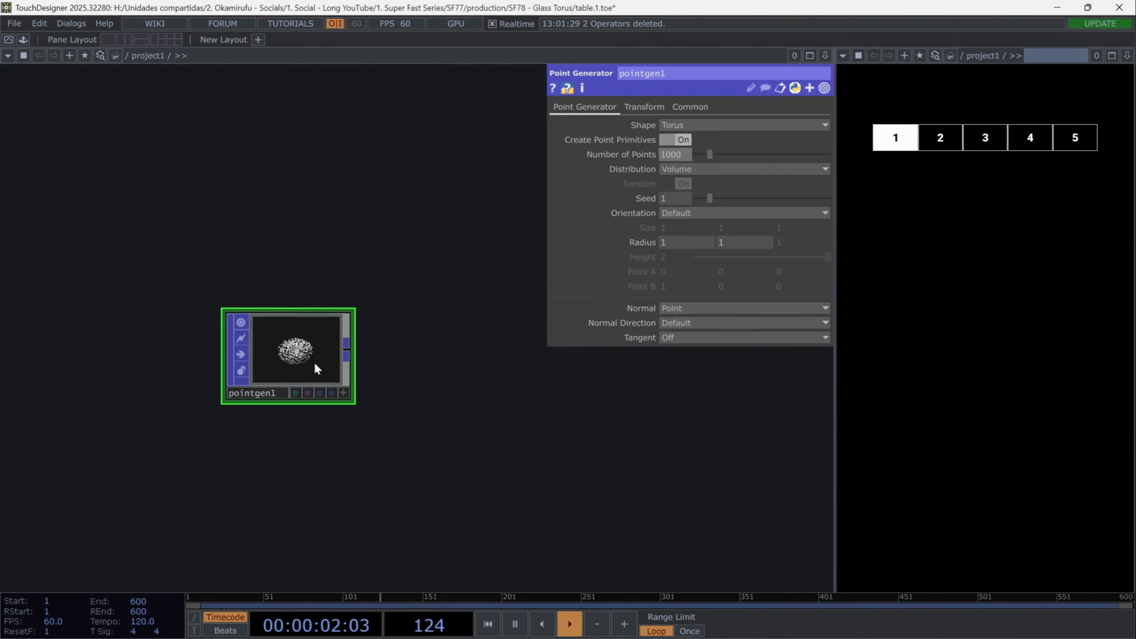
{"action": "type", "text": "1.5"}
{"action": "key", "text": "Tab"}
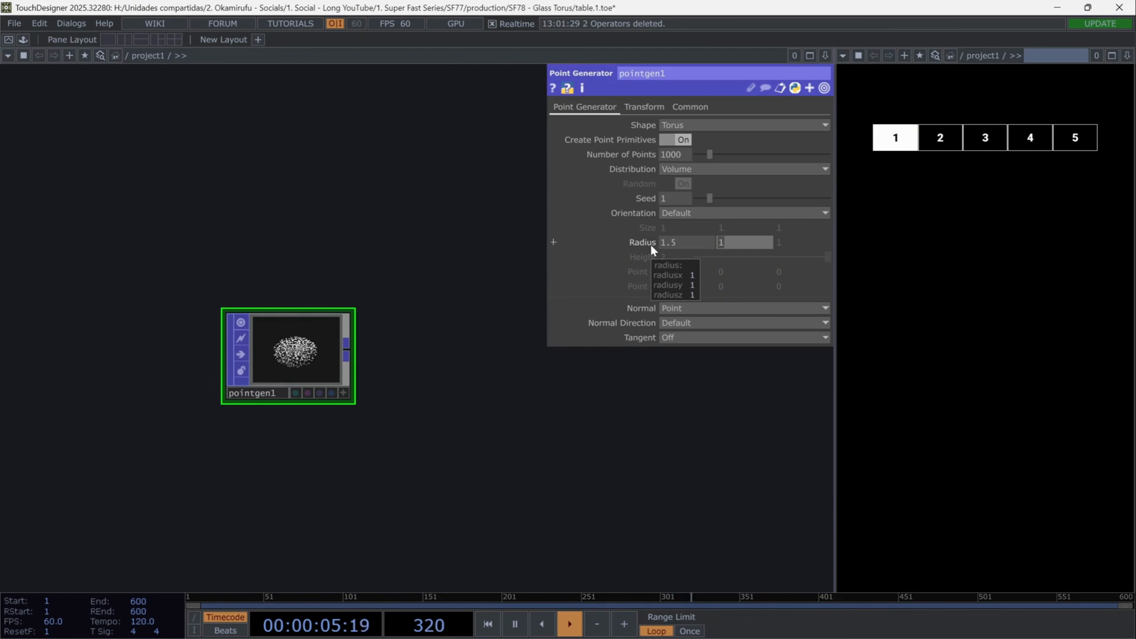
{"action": "type", "text": "0.64"}
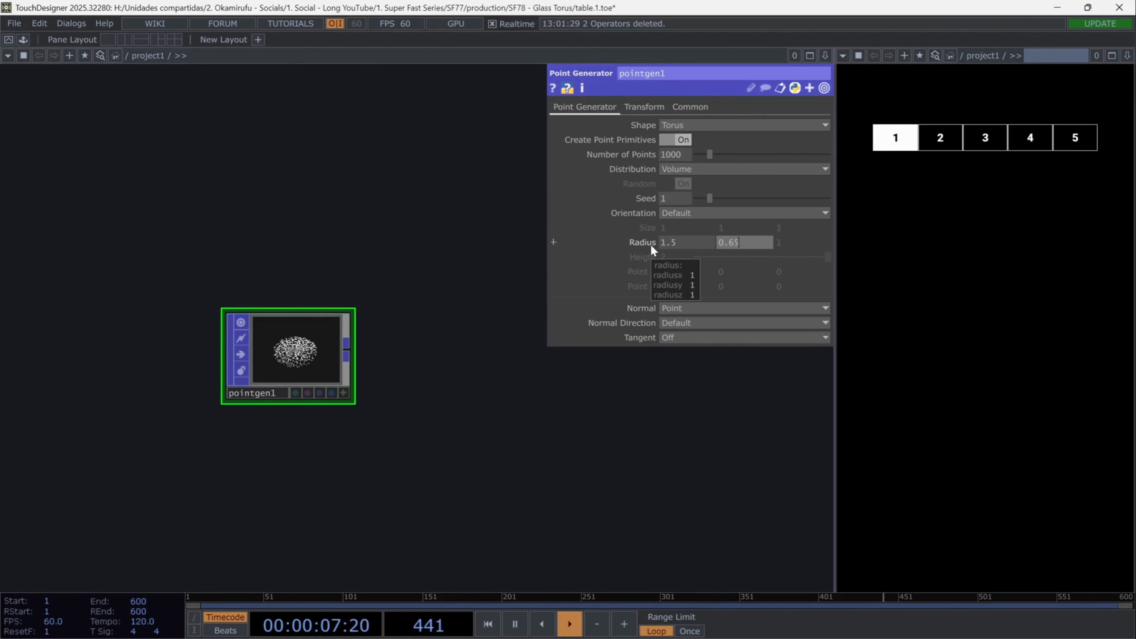
- Append a Transform POP to the Point Generator's output
{"action": "left_click", "coordinate": [425, 344]}
{"action": "left_click", "coordinate": [454, 274]}
{"action": "left_click_drag", "start_coordinate": [418, 451], "coordinate": [334, 488]}
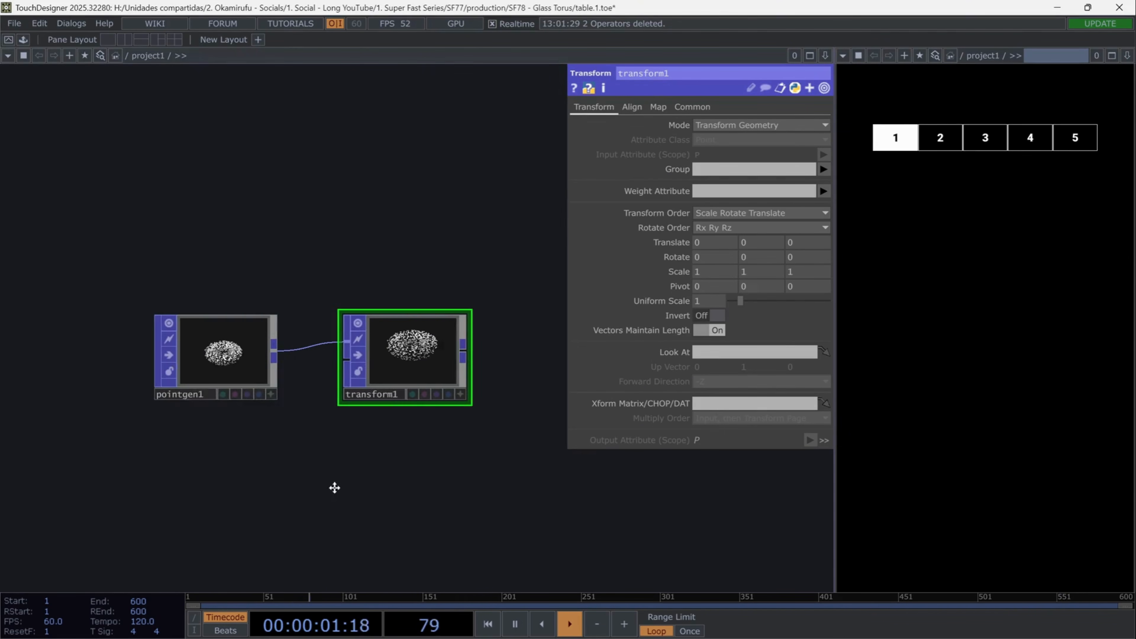
- Animate the Transform's Y rotation with an absTime.seconds expression and check the rotating points
{"action": "type", "text": "abs"}
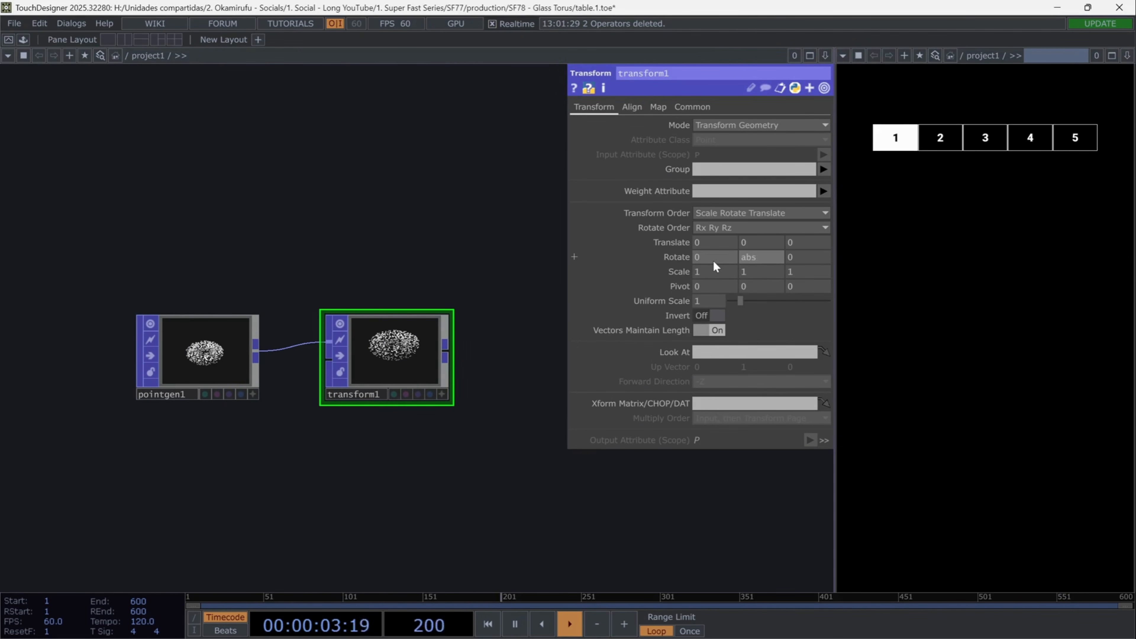
{"action": "type", "text": "Time.seconds"}
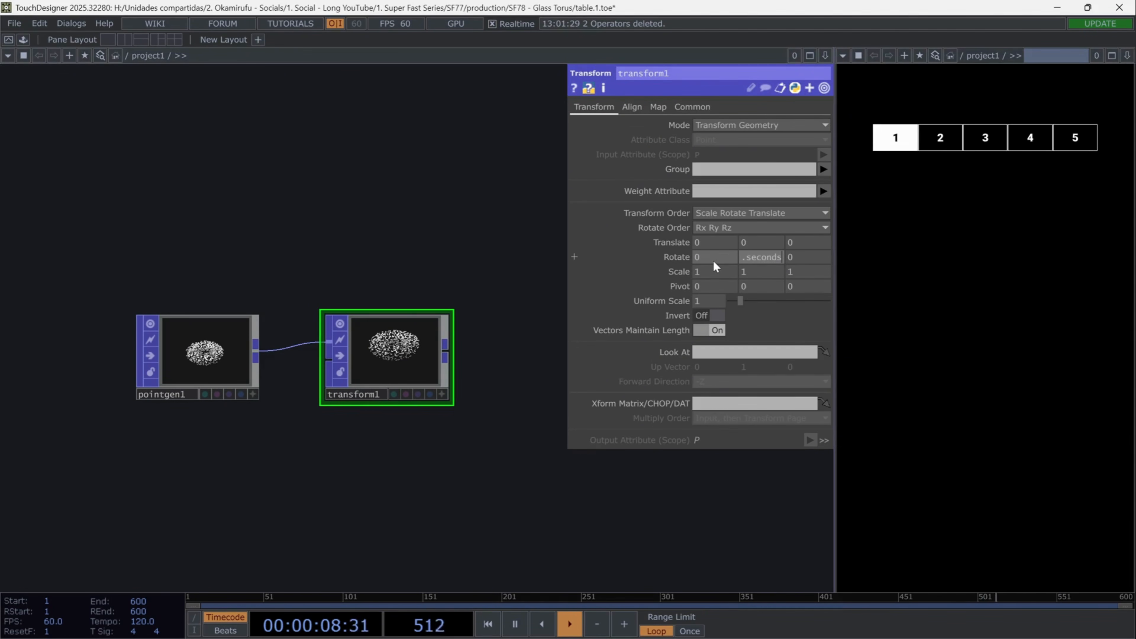
{"action": "key", "text": "Return"}
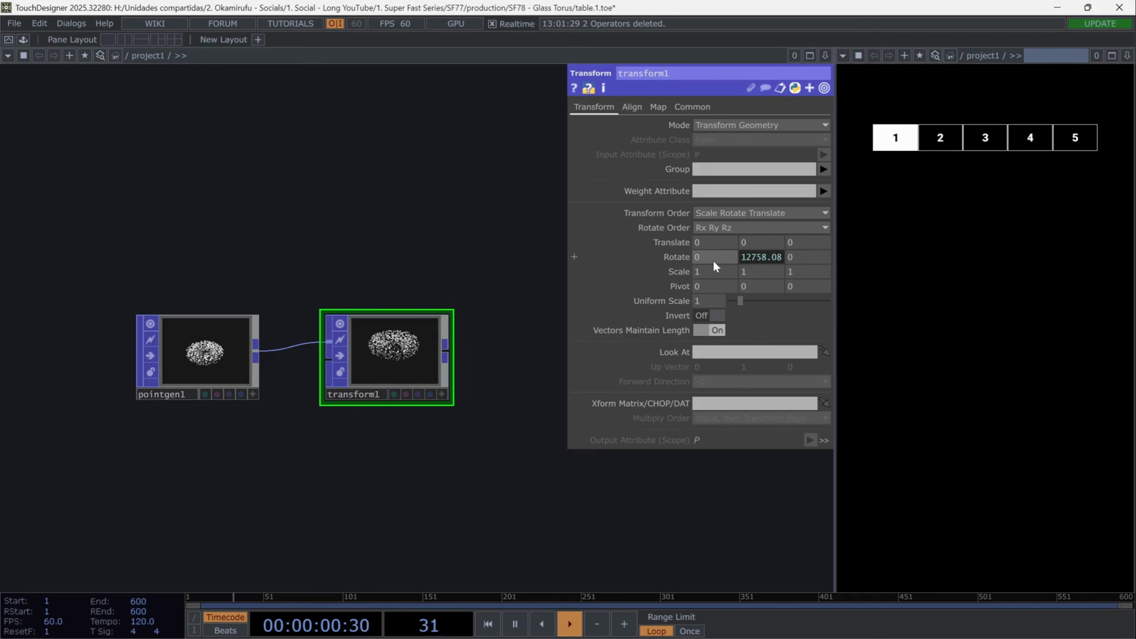
{"action": "scroll", "coordinate": [399, 362], "scroll_direction": "up", "scroll_amount": 5}
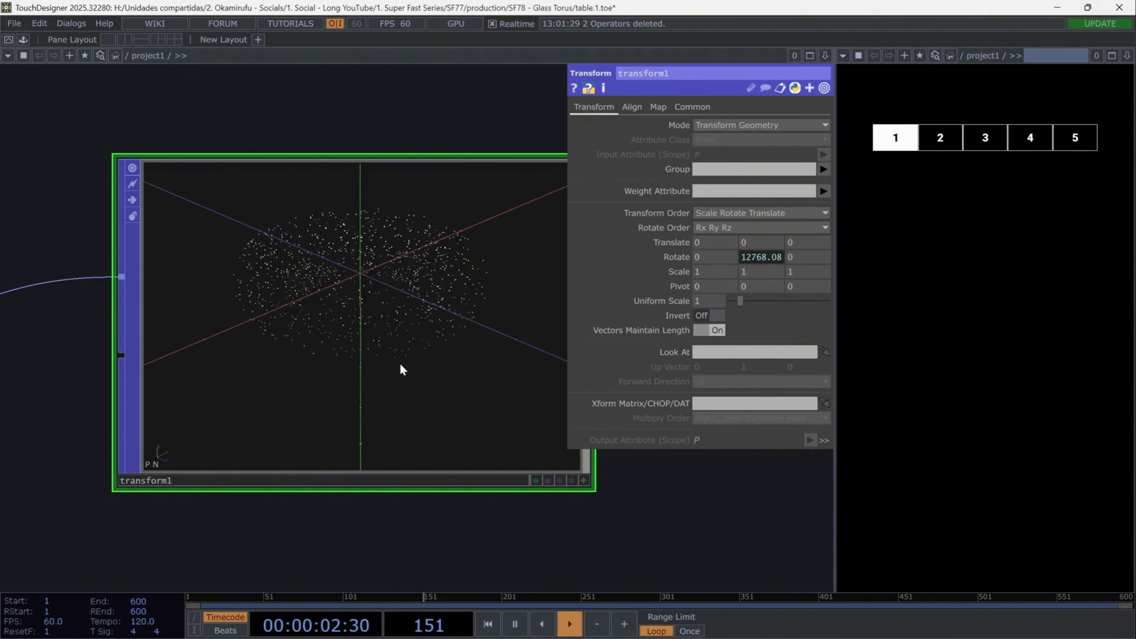
- Add a Noise TOP beneath the Transform POP
{"action": "scroll", "coordinate": [400, 365], "scroll_direction": "down", "scroll_amount": 2}
{"action": "scroll", "coordinate": [400, 368], "scroll_direction": "down", "scroll_amount": 4}
{"action": "key", "text": "Tab"}
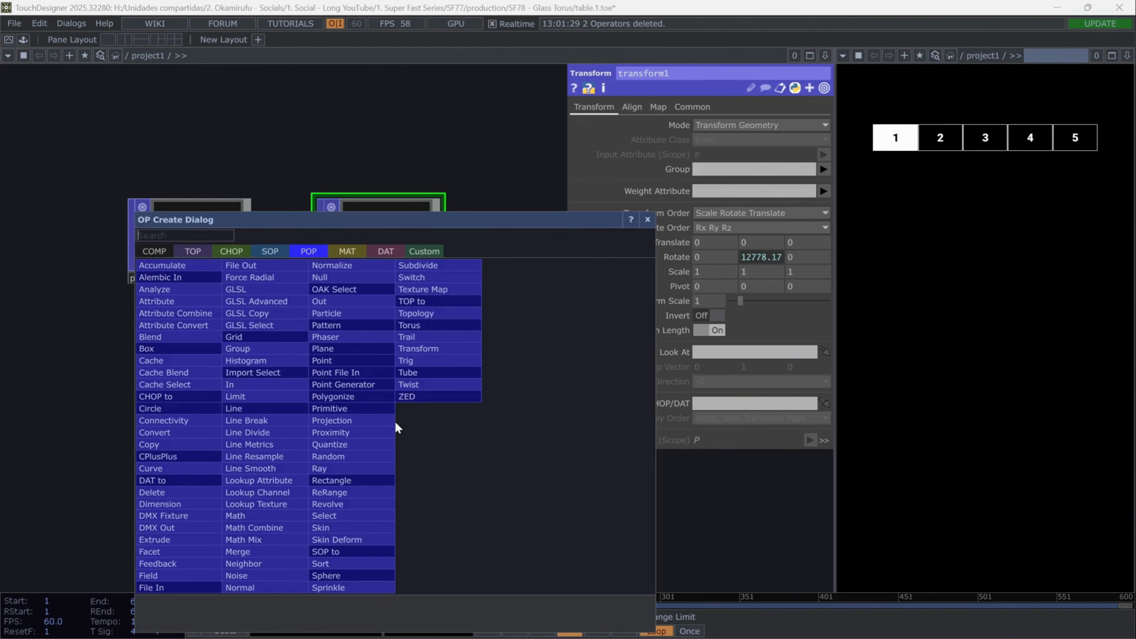
{"action": "type", "text": "noise"}
{"action": "left_click", "coordinate": [197, 253]}
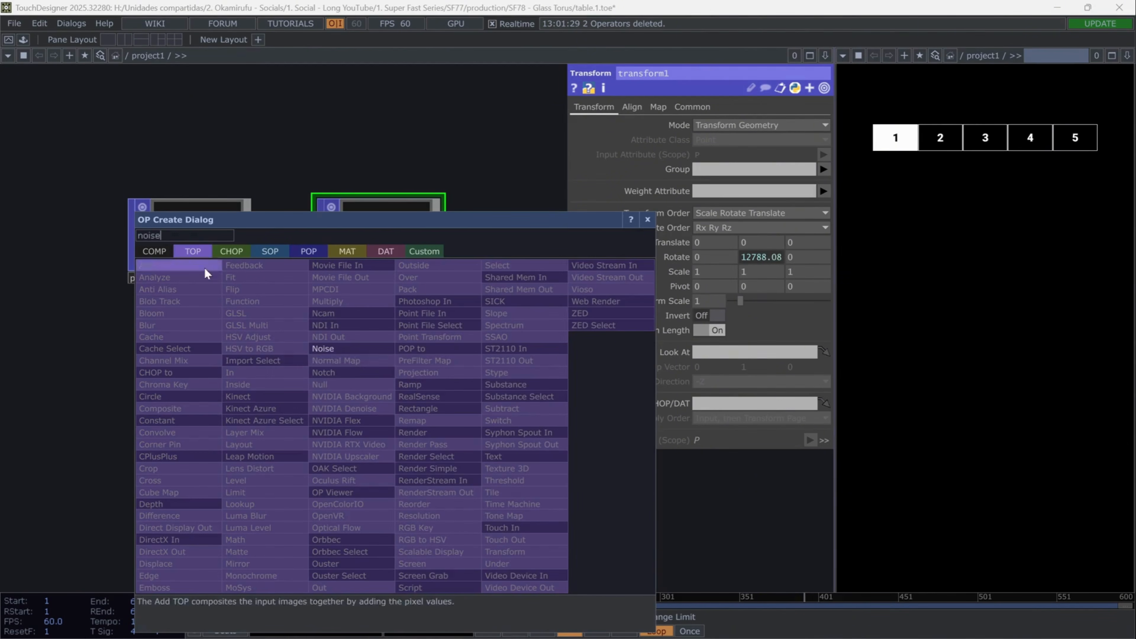
{"action": "left_click", "coordinate": [361, 348]}
{"action": "left_click", "coordinate": [378, 373]}
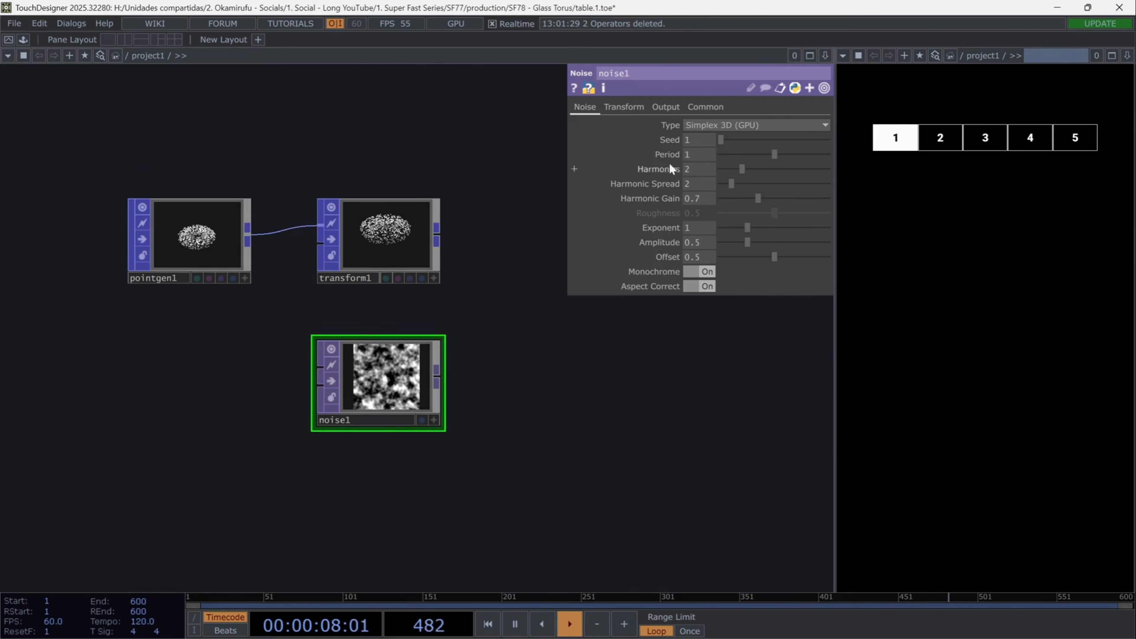
- Set the Noise TOP's resolution to 910 by 770
{"action": "left_click", "coordinate": [709, 107]}
{"action": "left_click_drag", "start_coordinate": [709, 141], "coordinate": [652, 144]}
{"action": "type", "text": "910"}
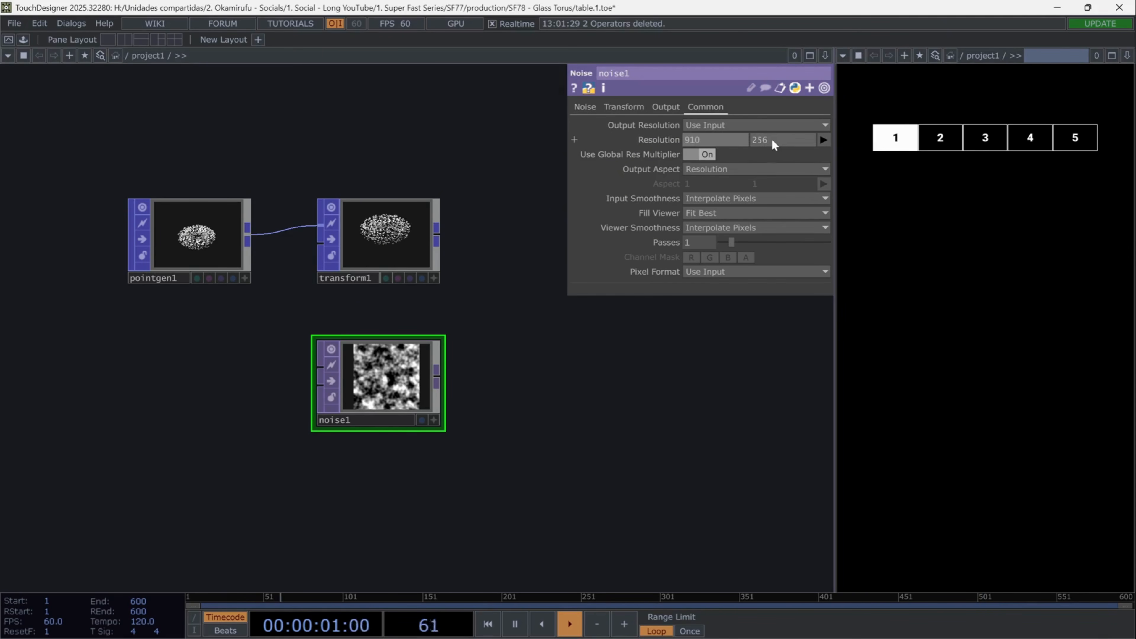
{"action": "left_click_drag", "start_coordinate": [773, 141], "coordinate": [701, 139]}
{"action": "type", "text": "770"}
{"action": "key", "text": "Return"}
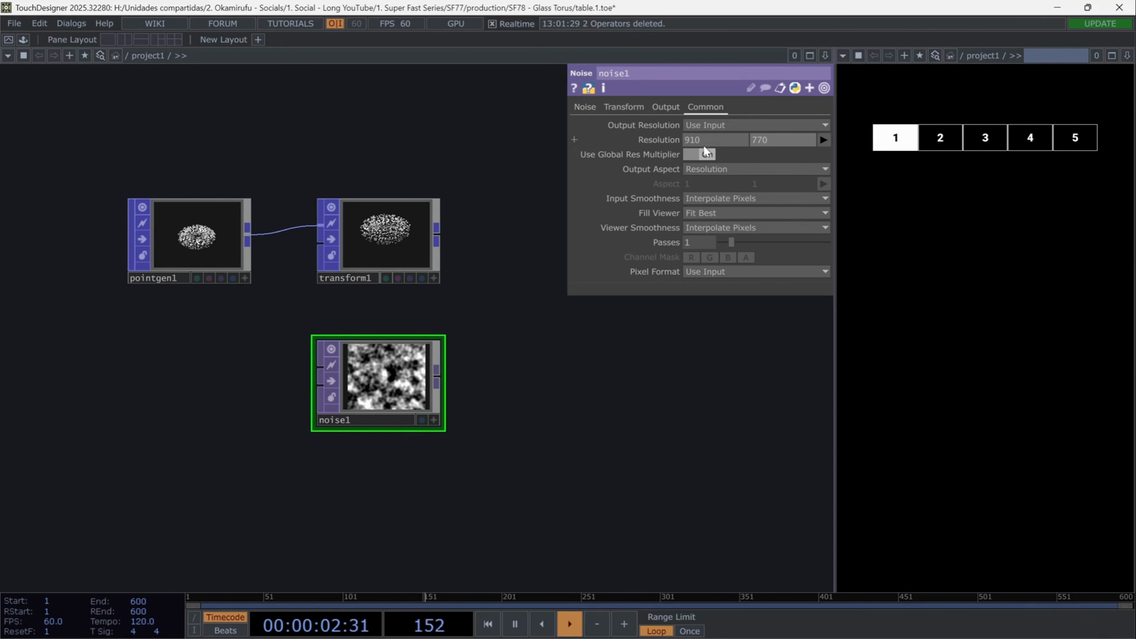
- Set the Noise TOP to Simplex 4D with period 2 and harmonics, harmonic spread and harmonic gain all at 0
{"action": "left_click", "coordinate": [595, 103]}
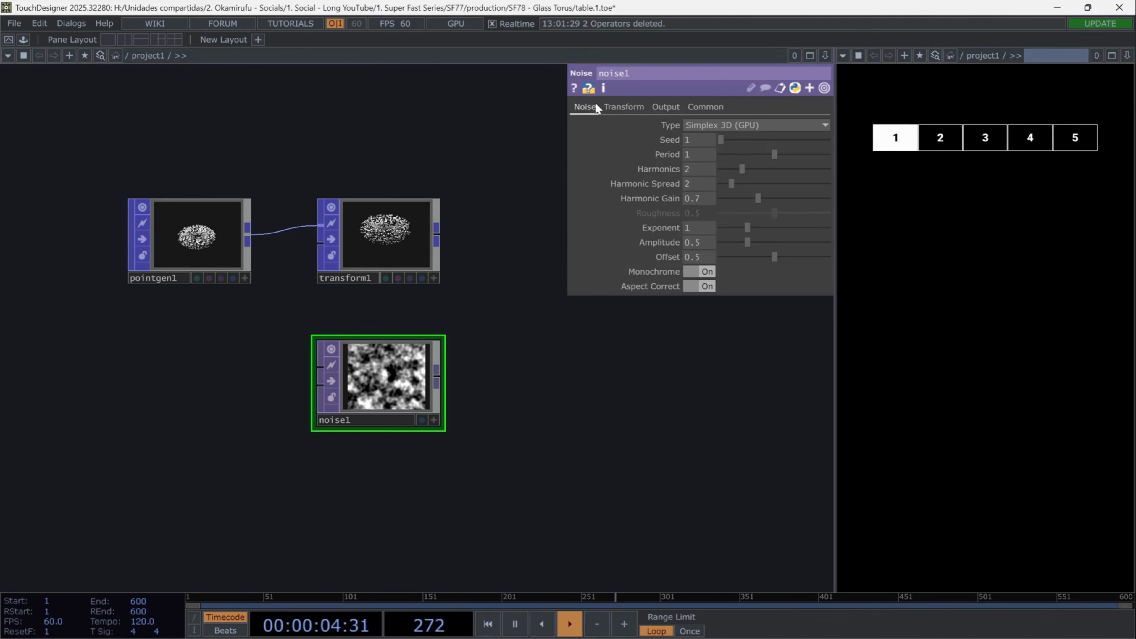
{"action": "left_click", "coordinate": [738, 126]}
{"action": "left_click", "coordinate": [741, 207]}
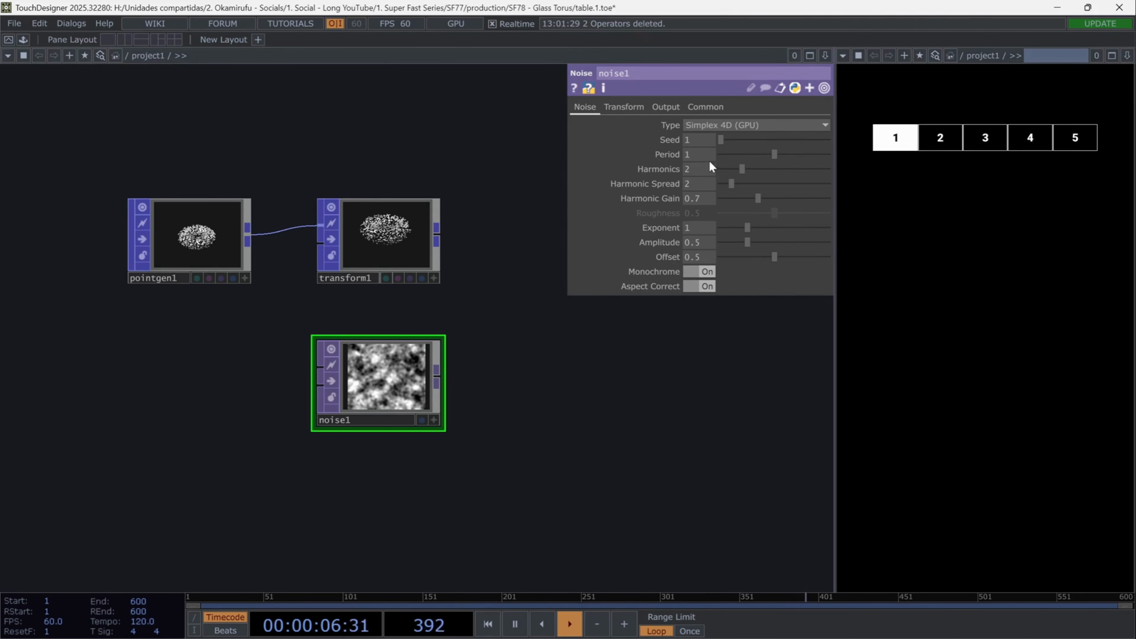
{"action": "type", "text": "0"}
{"action": "mouse_move", "coordinate": [693, 170]}
{"action": "left_mouse_down"}
{"action": "mouse_move", "coordinate": [679, 170]}
{"action": "mouse_move", "coordinate": [680, 185]}
{"action": "left_mouse_up"}
{"action": "type", "text": "0"}
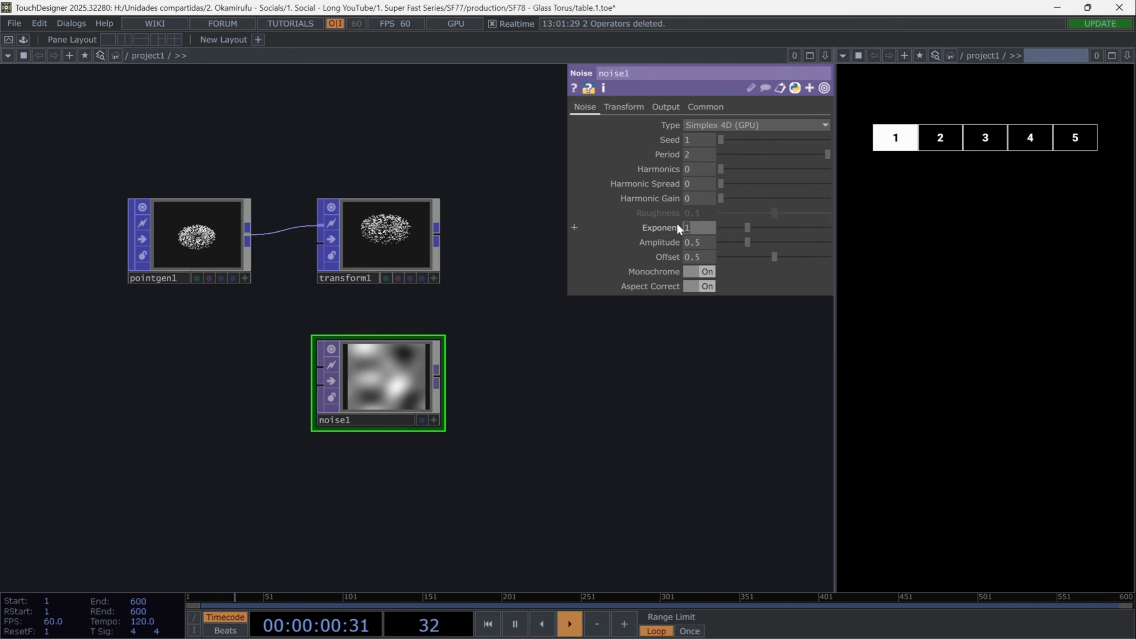
- Set the Noise TOP's exponent to 0.6, amplitude to 2 and offset to 0.112
{"action": "left_click_drag", "start_coordinate": [705, 243], "coordinate": [674, 257]}
{"action": "type", "text": "0."}
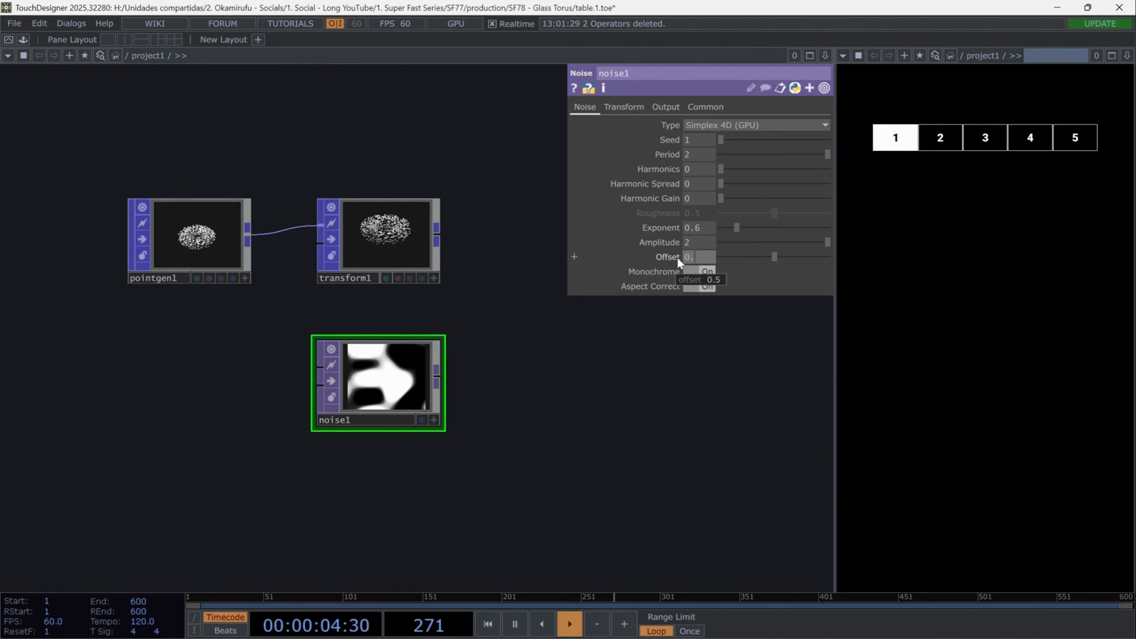
{"action": "type", "text": "112"}
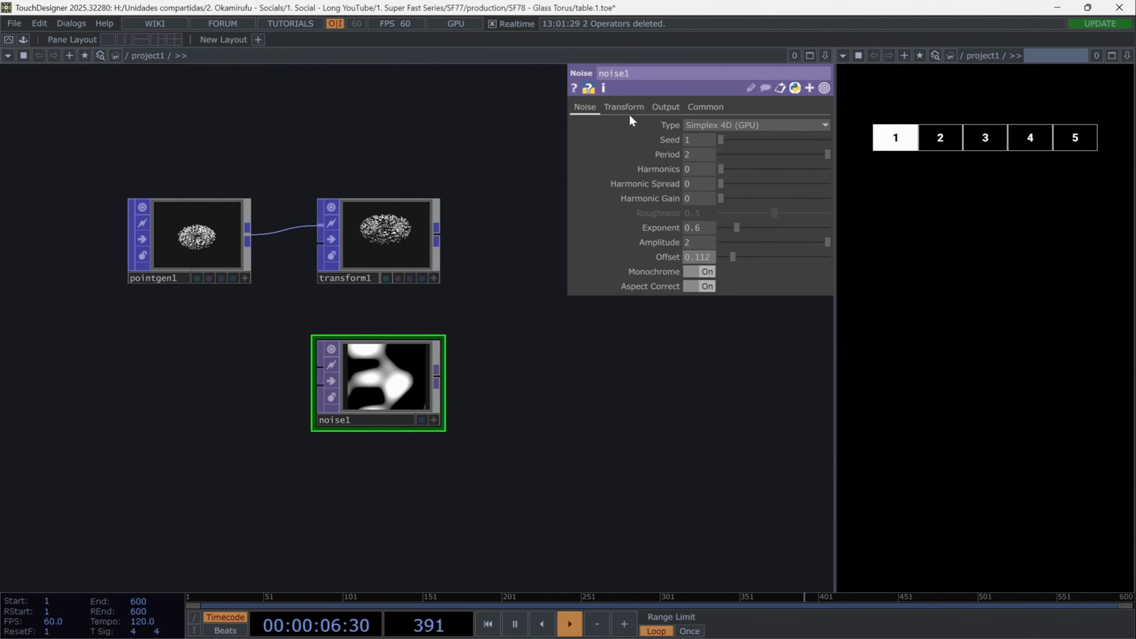
- Animate the Noise TOP's Translate 4D with the expression absTime.seconds*0.3 and check the expression
{"action": "left_click", "coordinate": [627, 109]}
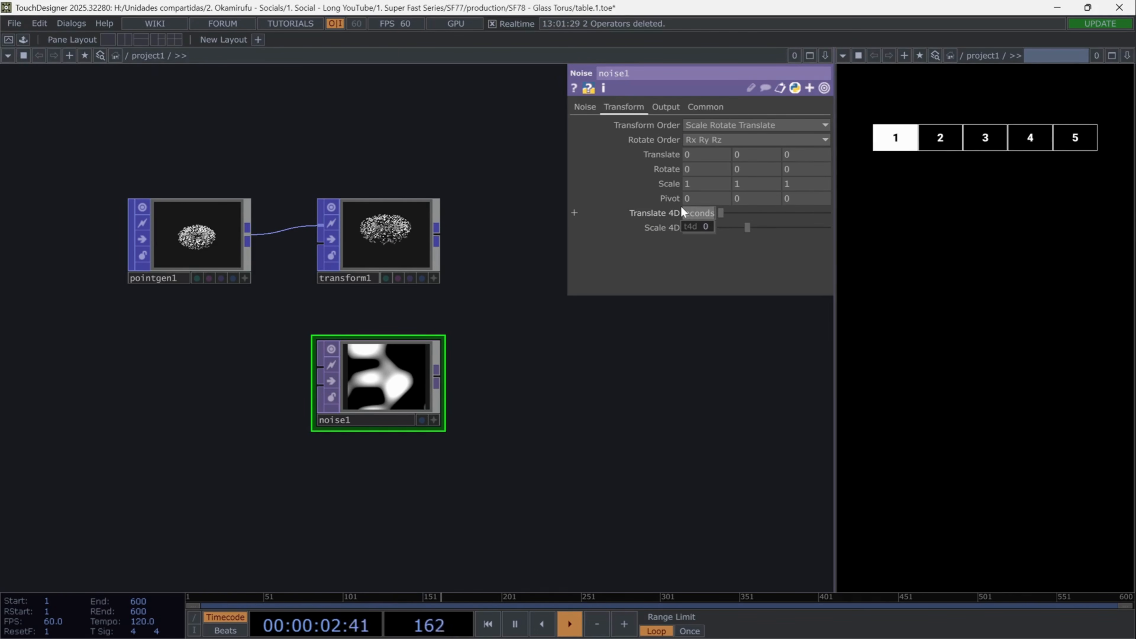
{"action": "type", "text": "3"}
{"action": "key", "text": "Return"}
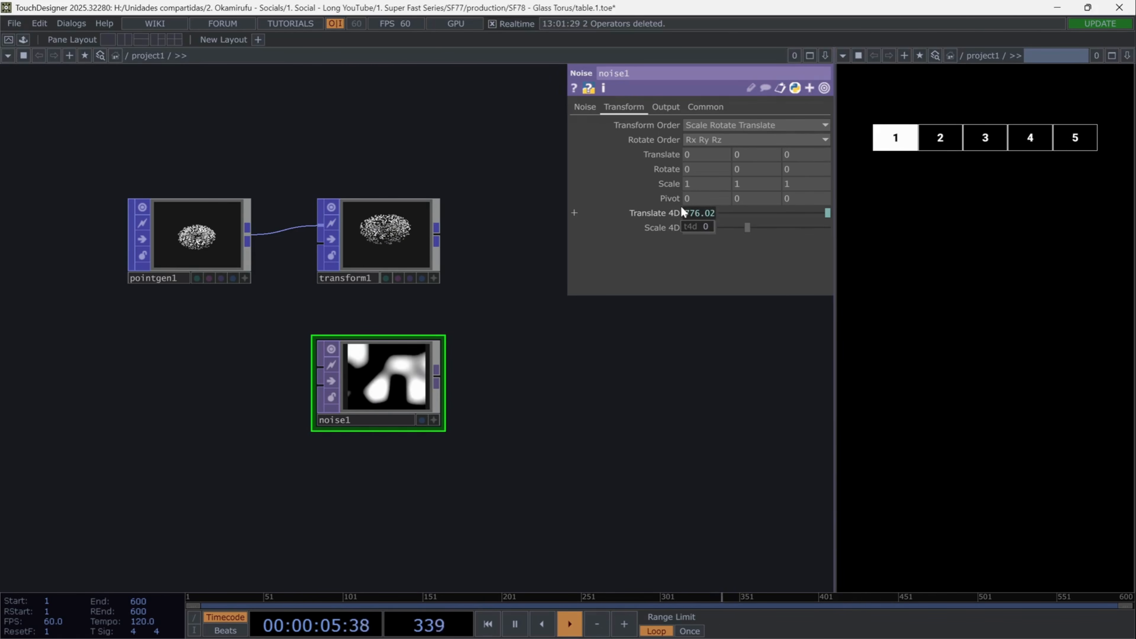
{"action": "left_click", "coordinate": [637, 210]}
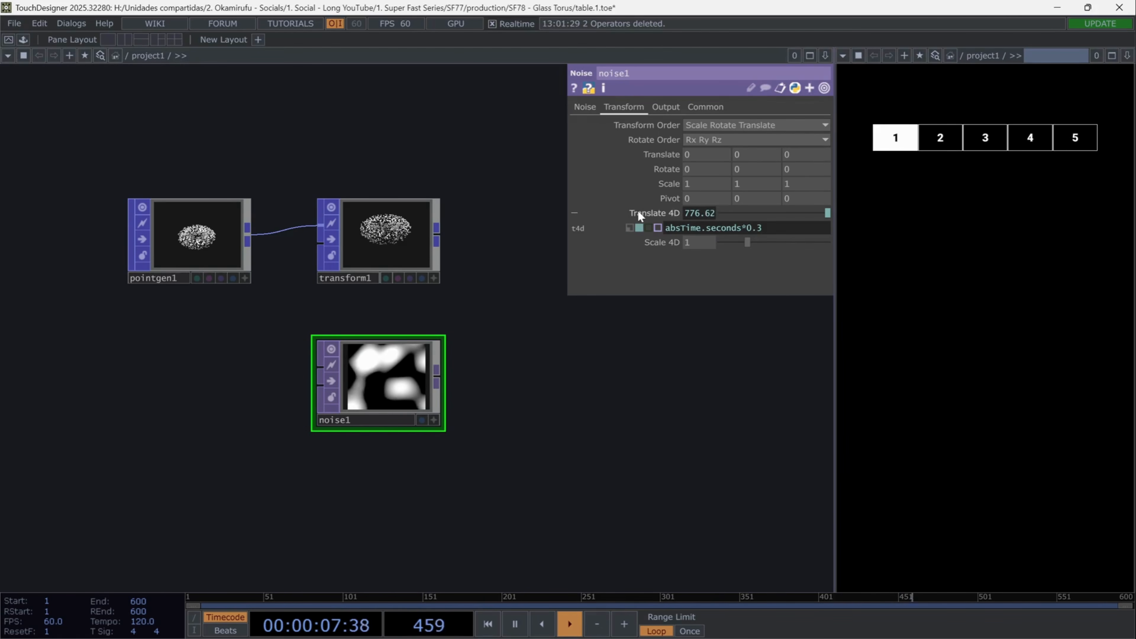
{"action": "left_click", "coordinate": [638, 213]}
- Append a Lookup Texture POP to the Transform's output, with the Noise TOP moved beneath it
{"action": "left_click_drag", "start_coordinate": [443, 352], "coordinate": [315, 370]}
{"action": "left_click_drag", "start_coordinate": [260, 389], "coordinate": [378, 388]}
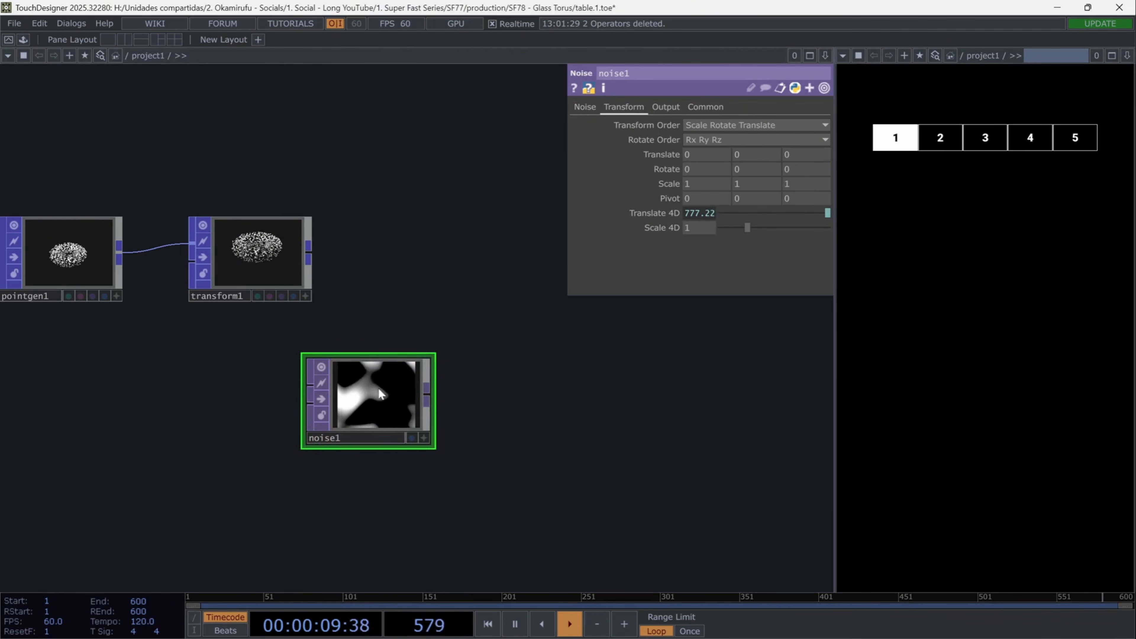
{"action": "right_click", "coordinate": [308, 252]}
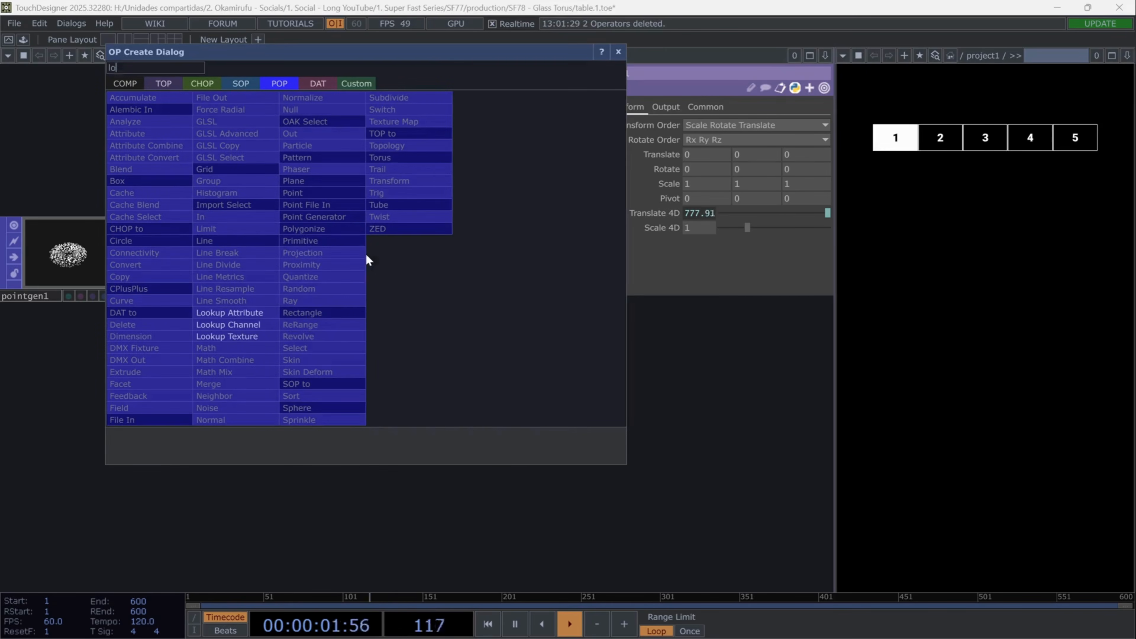
{"action": "left_click", "coordinate": [283, 335]}
{"action": "left_click", "coordinate": [421, 291]}
- Assign noise1 as the Lookup Texture's TOP, with P(2) as Lookup Index Attribute V and Color as output attribute scope
{"action": "left_click_drag", "start_coordinate": [357, 394], "coordinate": [868, 209]}
{"action": "key", "text": "BackSpace"}
{"action": "key", "text": "BackSpace"}
{"action": "type", "text": "P(2)"}
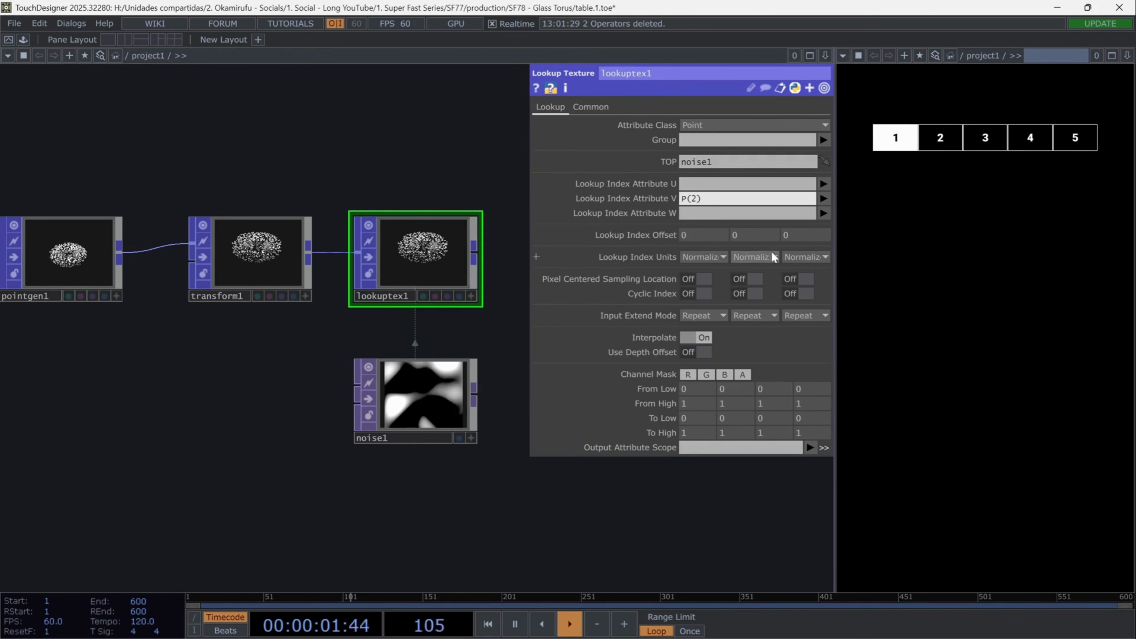
{"action": "left_click", "coordinate": [810, 447]}
{"action": "left_click", "coordinate": [817, 488]}
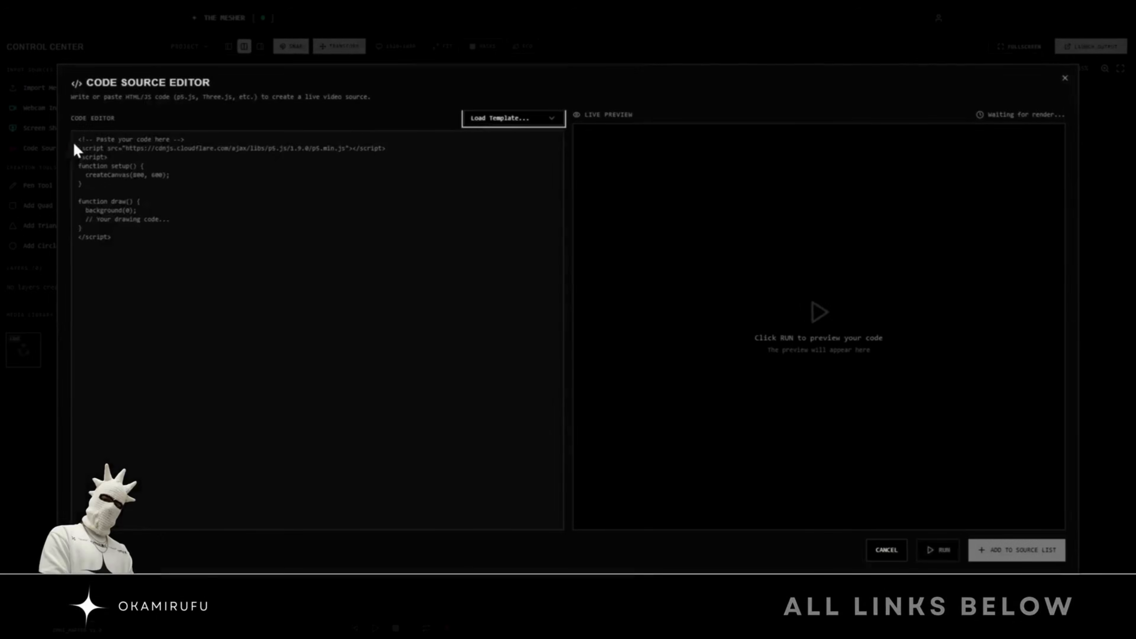
- Switch to The Mesher and outline the cube's upper face in the source monitor with the Pen tool
{"action": "left_click", "coordinate": [334, 310]}
{"action": "left_click", "coordinate": [407, 353]}
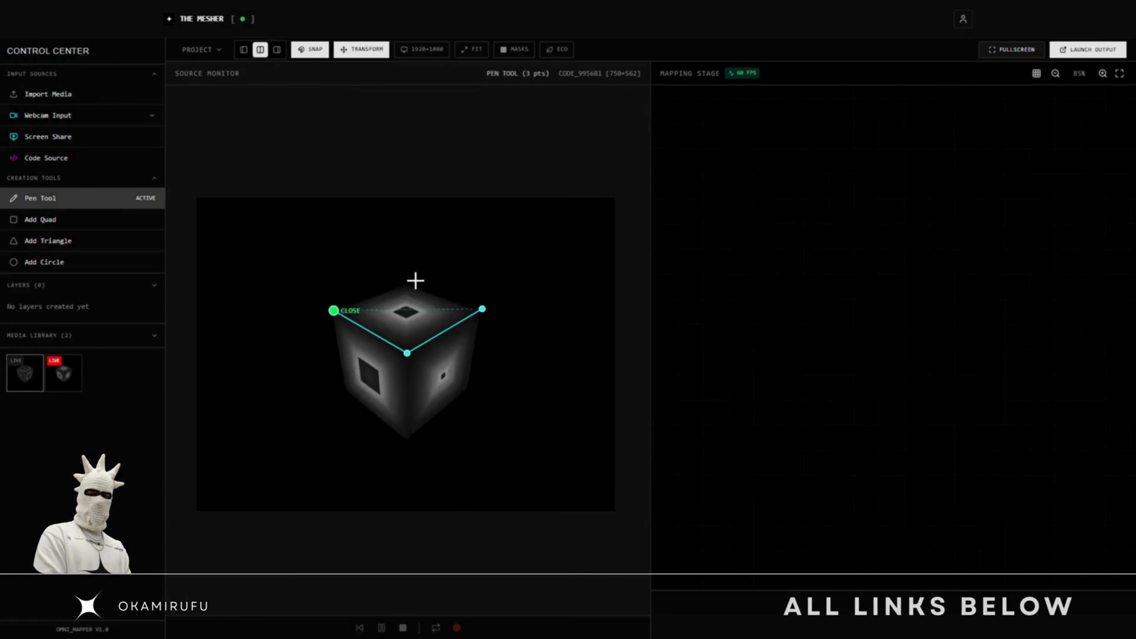
{"action": "left_click", "coordinate": [334, 313]}
{"action": "left_click_drag", "start_coordinate": [872, 317], "coordinate": [785, 369]}
{"action": "left_click_drag", "start_coordinate": [872, 246], "coordinate": [764, 193]}
{"action": "left_click_drag", "start_coordinate": [1012, 317], "coordinate": [1087, 449]}
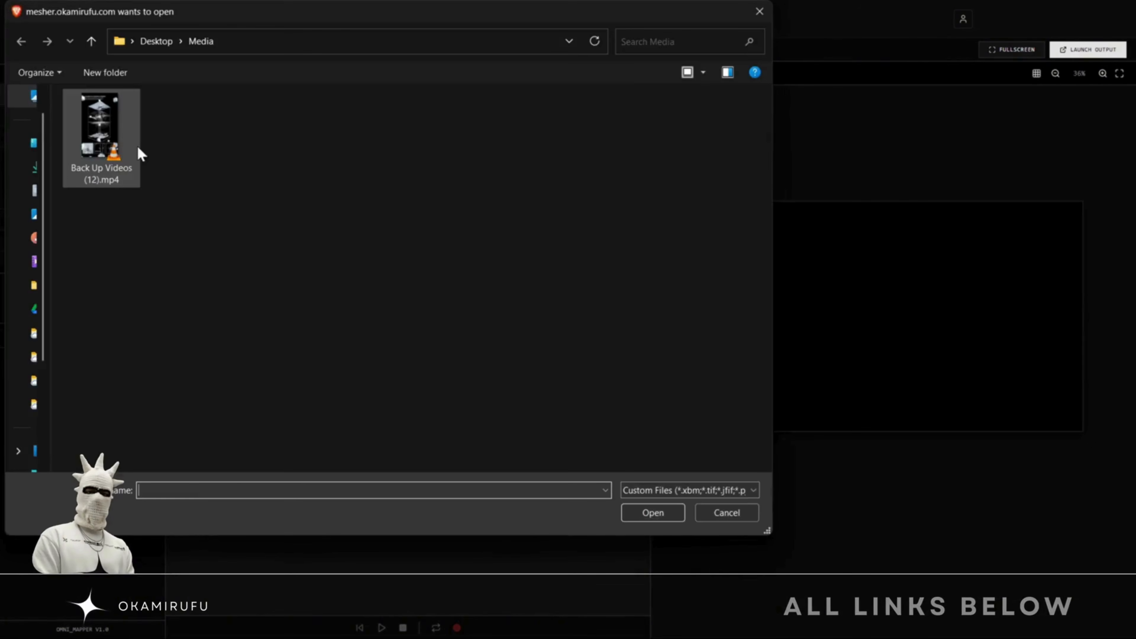
{"action": "double_click", "coordinate": [137, 152]}
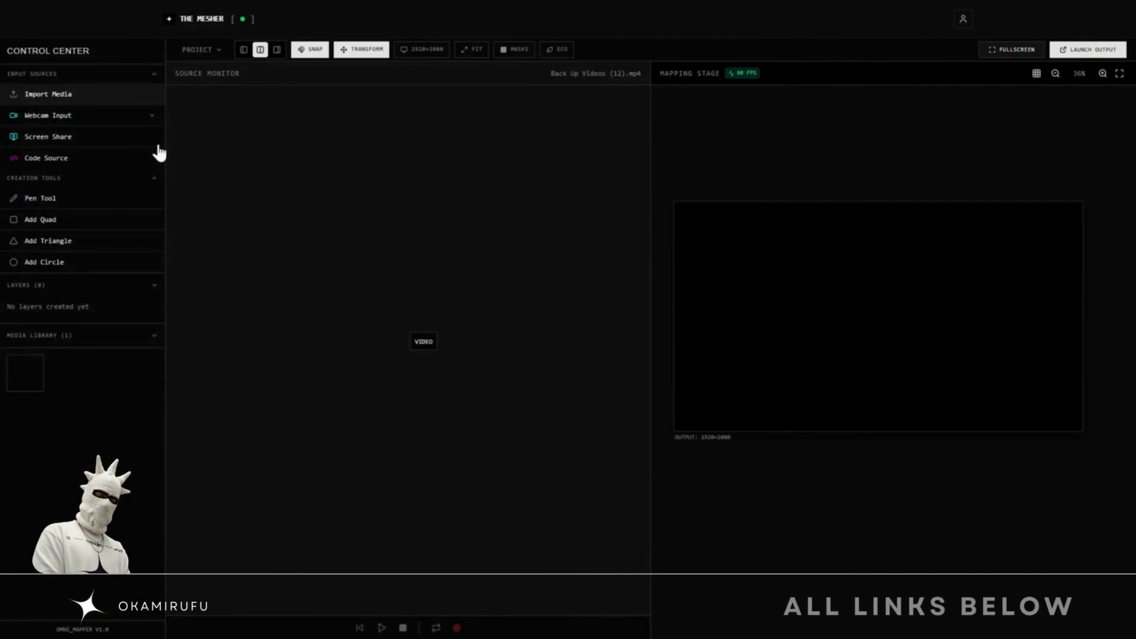
{"action": "left_click_drag", "start_coordinate": [535, 583], "coordinate": [361, 563]}
{"action": "left_click_drag", "start_coordinate": [277, 373], "coordinate": [277, 482]}
{"action": "left_click_drag", "start_coordinate": [322, 515], "coordinate": [489, 515], "text": "alt"}
{"action": "left_click_drag", "start_coordinate": [731, 253], "coordinate": [790, 337]}
{"action": "left_click_drag", "start_coordinate": [730, 248], "coordinate": [820, 245]}
- Add a quad layer on the mapping stage and reshape it by moving its corners
{"action": "left_click", "coordinate": [40, 219]}
{"action": "left_click", "coordinate": [29, 460]}
{"action": "left_click_drag", "start_coordinate": [761, 281], "coordinate": [990, 432]}
{"action": "left_click_drag", "start_coordinate": [848, 345], "coordinate": [850, 410]}
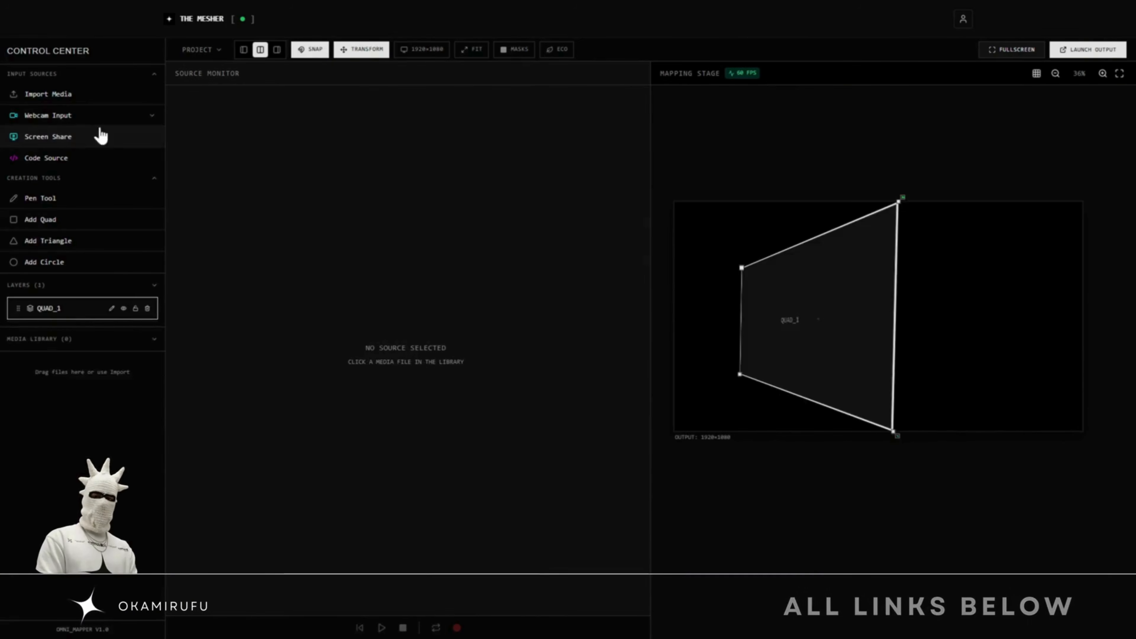
- Share the browser tab playing the 4K Abstract Geometric Animated Neon background video as a screen source
{"action": "left_click", "coordinate": [76, 137]}
{"action": "left_click", "coordinate": [413, 107]}
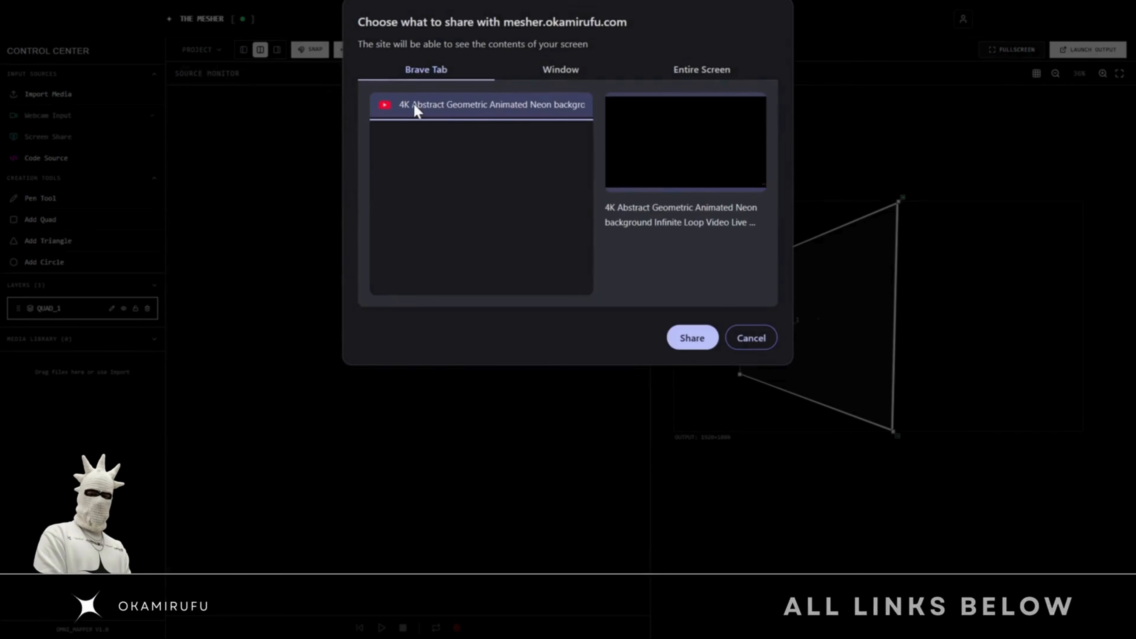
{"action": "left_click", "coordinate": [692, 338]}
{"action": "left_click", "coordinate": [316, 21]}
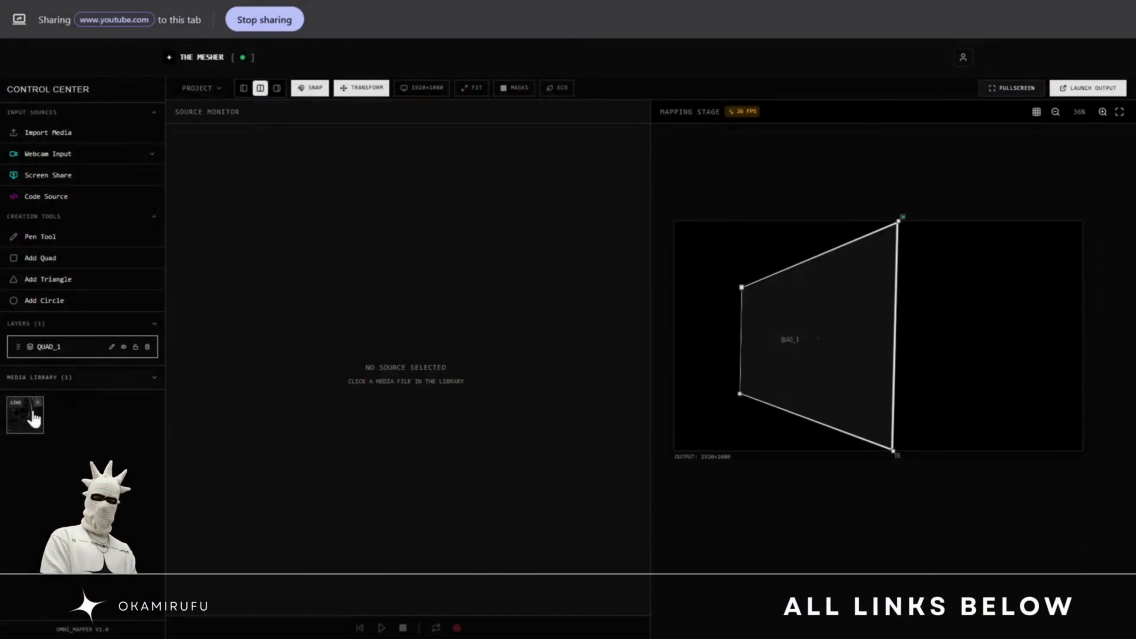
- Stretch the quad's two left corners out to the matching corners of the output frame
{"action": "left_click_drag", "start_coordinate": [705, 258], "coordinate": [675, 222]}
{"action": "left_click_drag", "start_coordinate": [740, 394], "coordinate": [675, 450]}
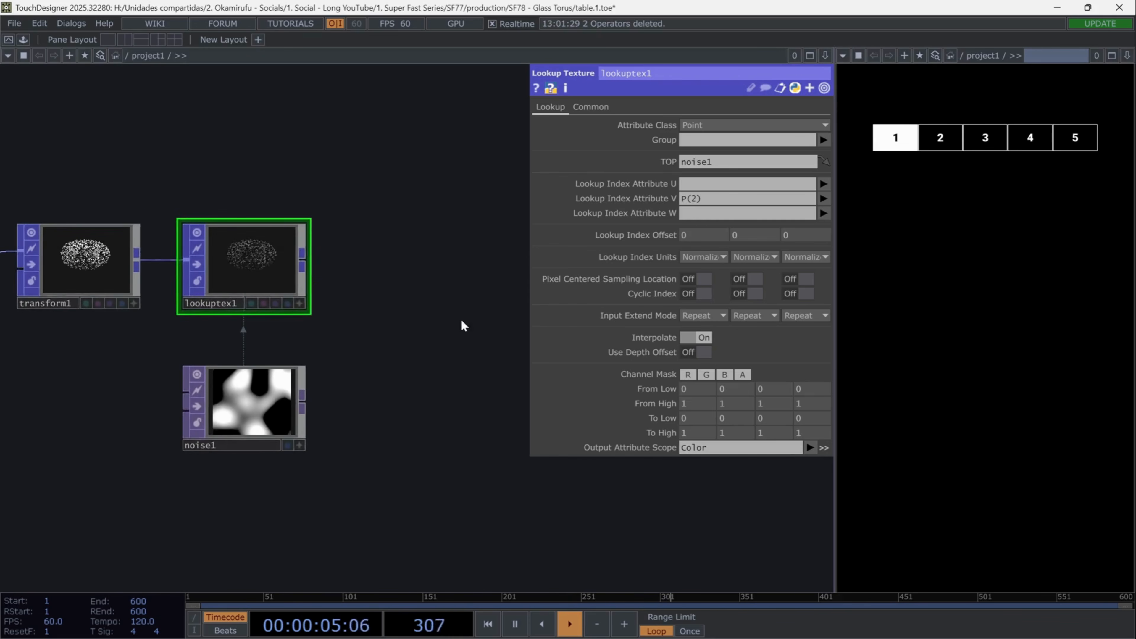
- In TouchDesigner, append a Noise POP to the Lookup Texture's output and place it above that row
{"action": "left_click", "coordinate": [337, 234]}
{"action": "type", "text": "no"}
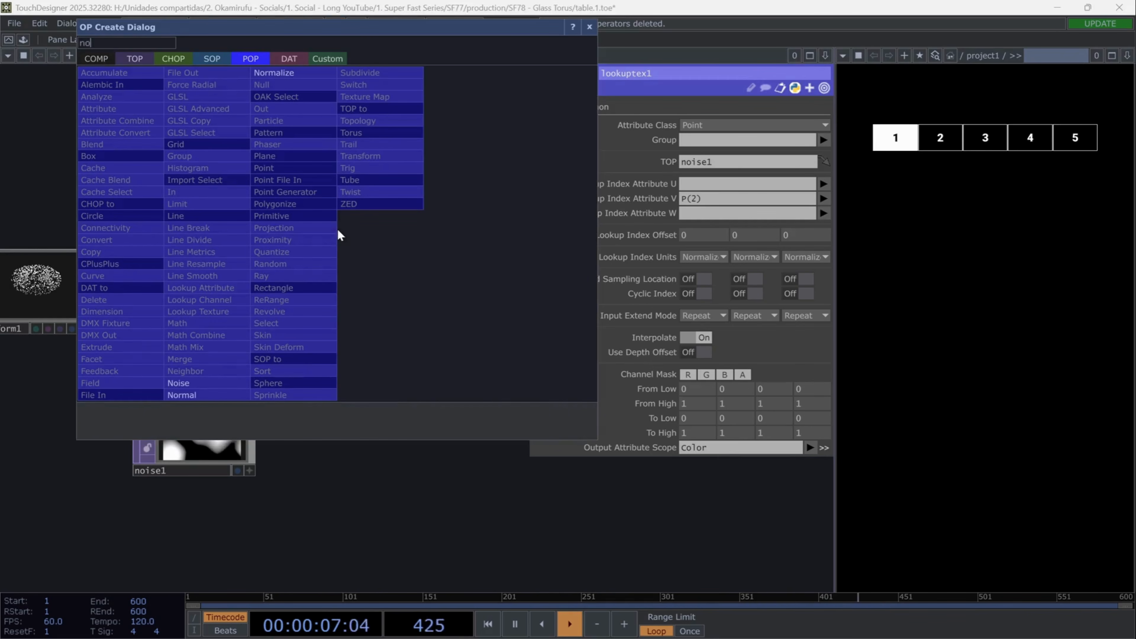
{"action": "type", "text": "ise"}
{"action": "left_click", "coordinate": [223, 382]}
{"action": "left_click_drag", "start_coordinate": [419, 241], "coordinate": [418, 193]}
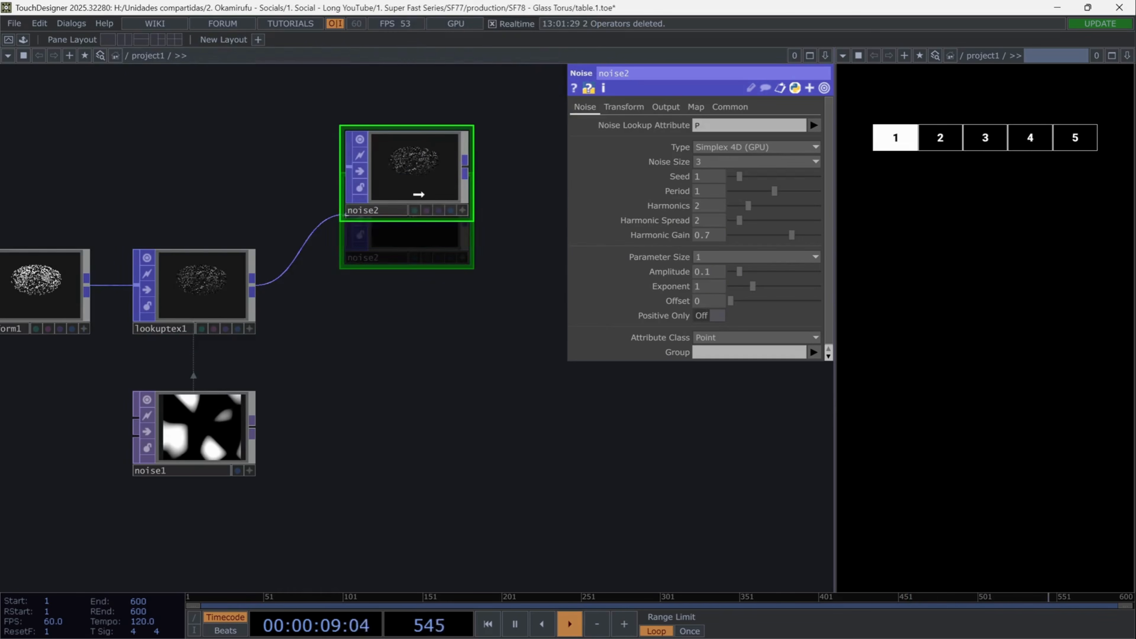
- Set the Noise POP's amplitude to 0.098
{"action": "left_click_drag", "start_coordinate": [451, 331], "coordinate": [442, 358]}
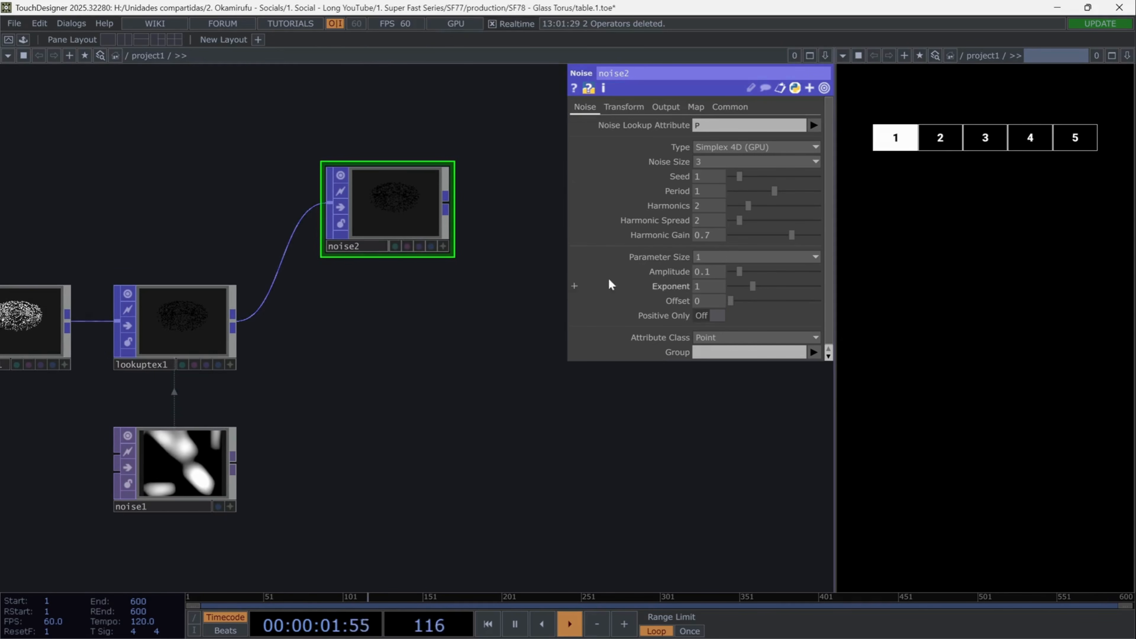
{"action": "left_click", "coordinate": [712, 276]}
{"action": "type", "text": "0.098"}
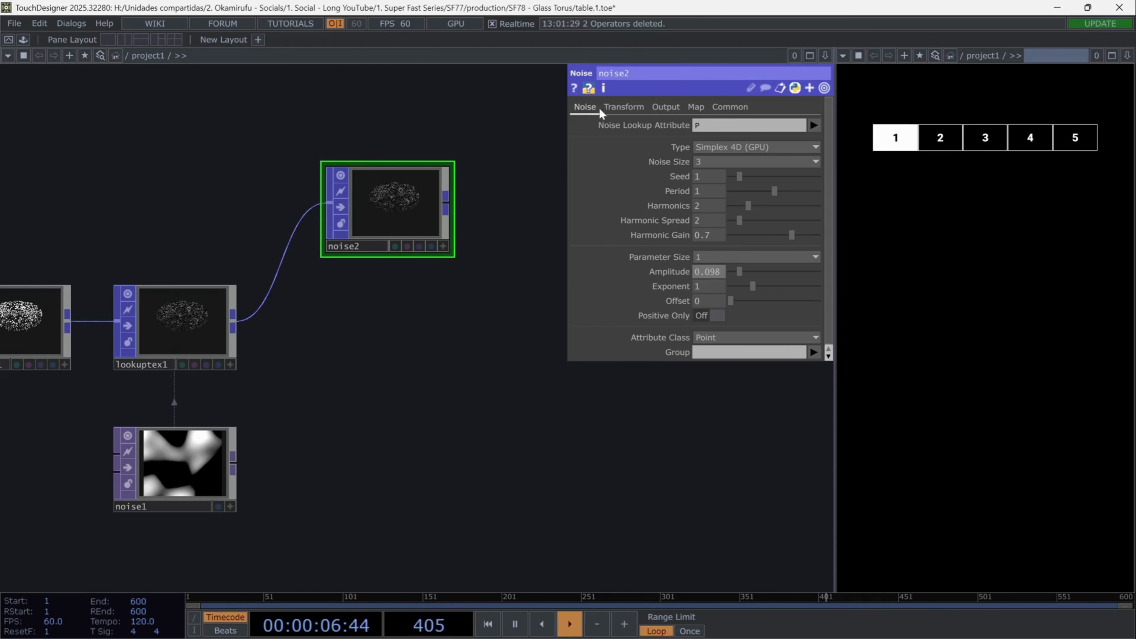
- Animate the Noise POP's Translate 4D with the expression absTime.seconds*0.1 and check the expression
{"action": "left_click", "coordinate": [624, 106]}
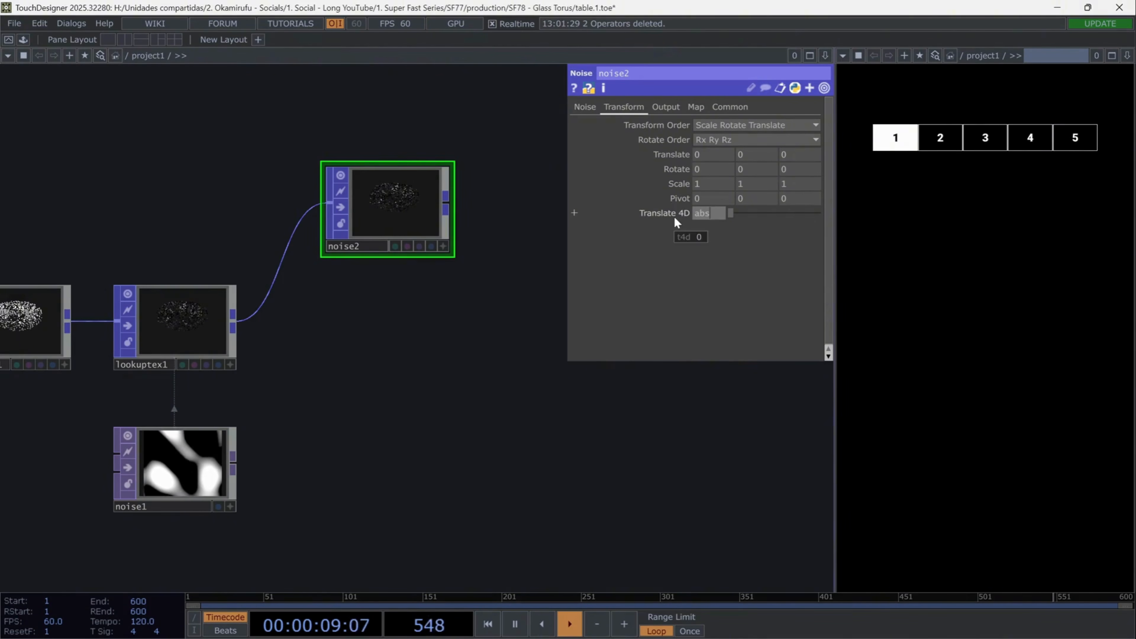
{"action": "type", "text": "Time.se"}
{"action": "key", "text": "Return"}
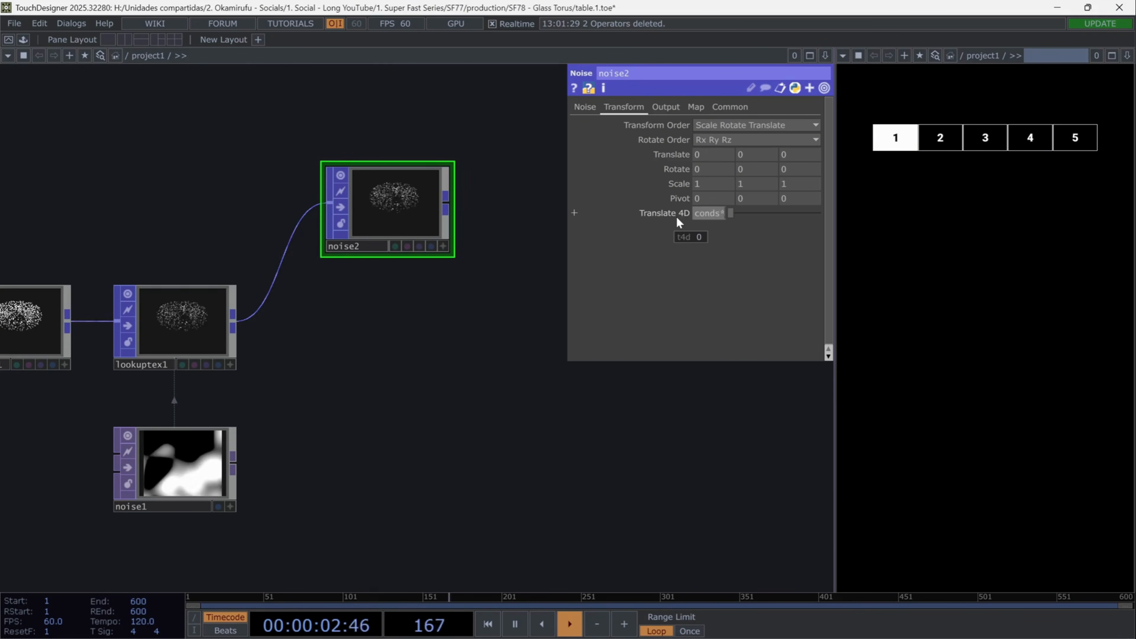
{"action": "left_click", "coordinate": [676, 215]}
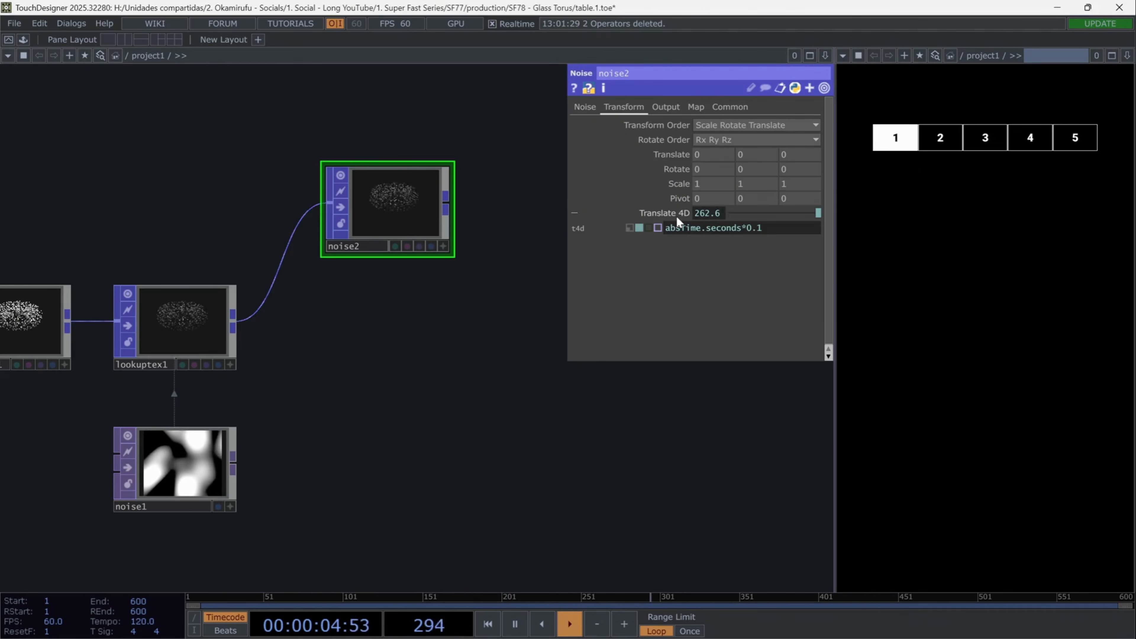
{"action": "left_click", "coordinate": [677, 215]}
- Append a Pattern POP to the Noise POP's output
{"action": "left_click_drag", "start_coordinate": [432, 324], "coordinate": [378, 339]}
{"action": "left_click_drag", "start_coordinate": [390, 220], "coordinate": [482, 236]}
{"action": "type", "text": "pa"}
{"action": "left_click", "coordinate": [409, 141]}
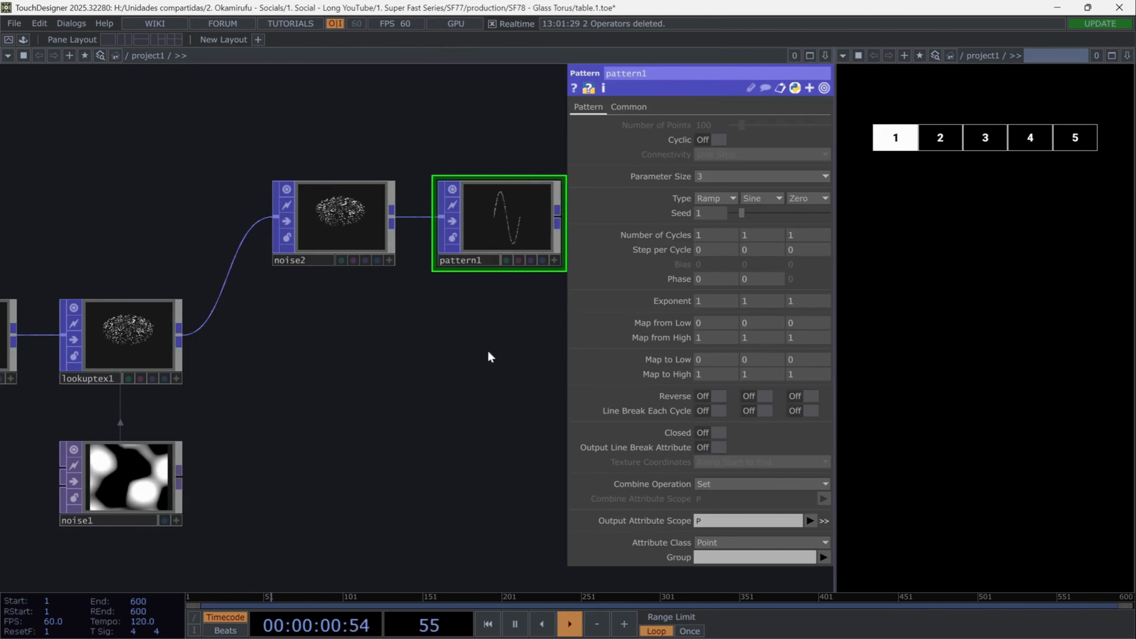
- Set the Pattern's first type to Sine with 5 cycles and its output attribute scope to PointScale
{"action": "left_click_drag", "start_coordinate": [487, 350], "coordinate": [446, 336]}
{"action": "left_click", "coordinate": [715, 197]}
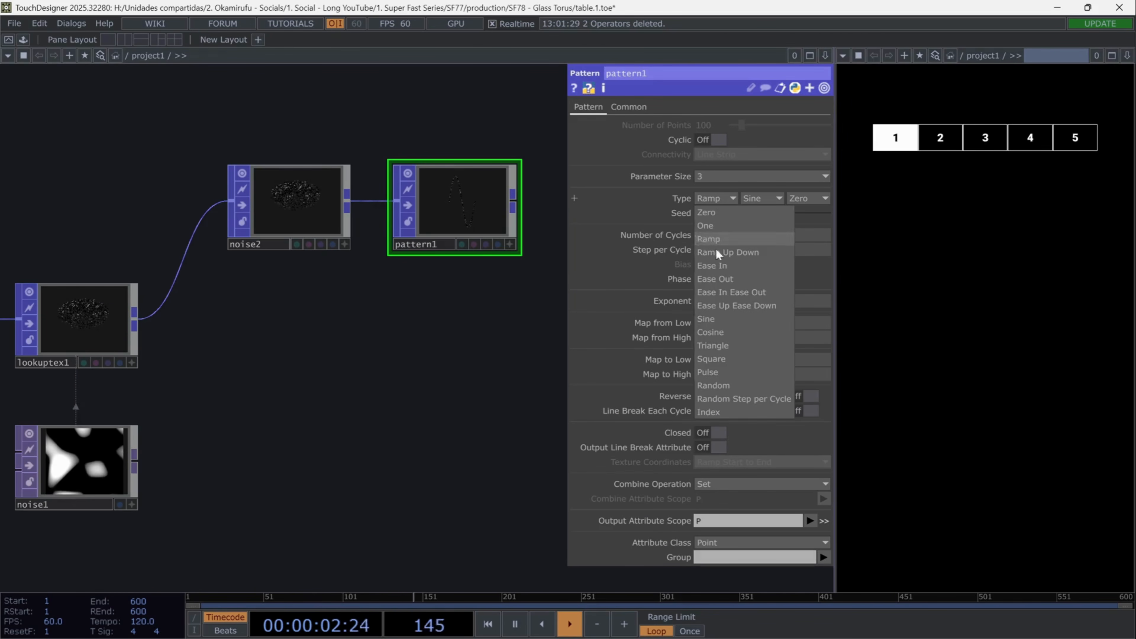
{"action": "left_click", "coordinate": [724, 318]}
{"action": "left_click_drag", "start_coordinate": [703, 235], "coordinate": [671, 241]}
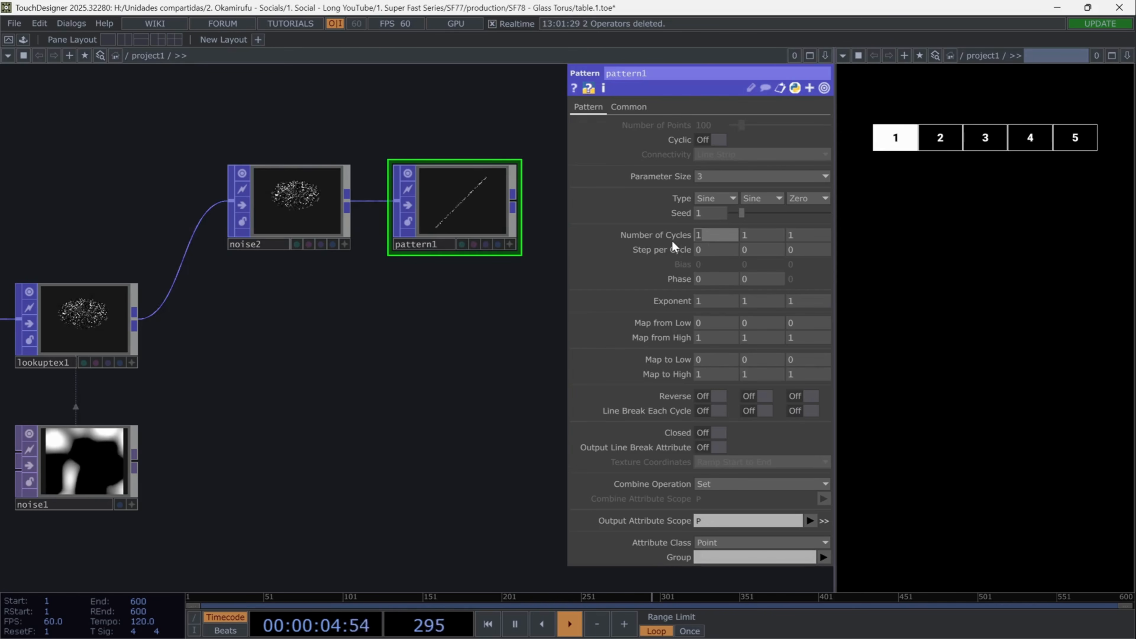
{"action": "type", "text": "5"}
{"action": "key", "text": "Return"}
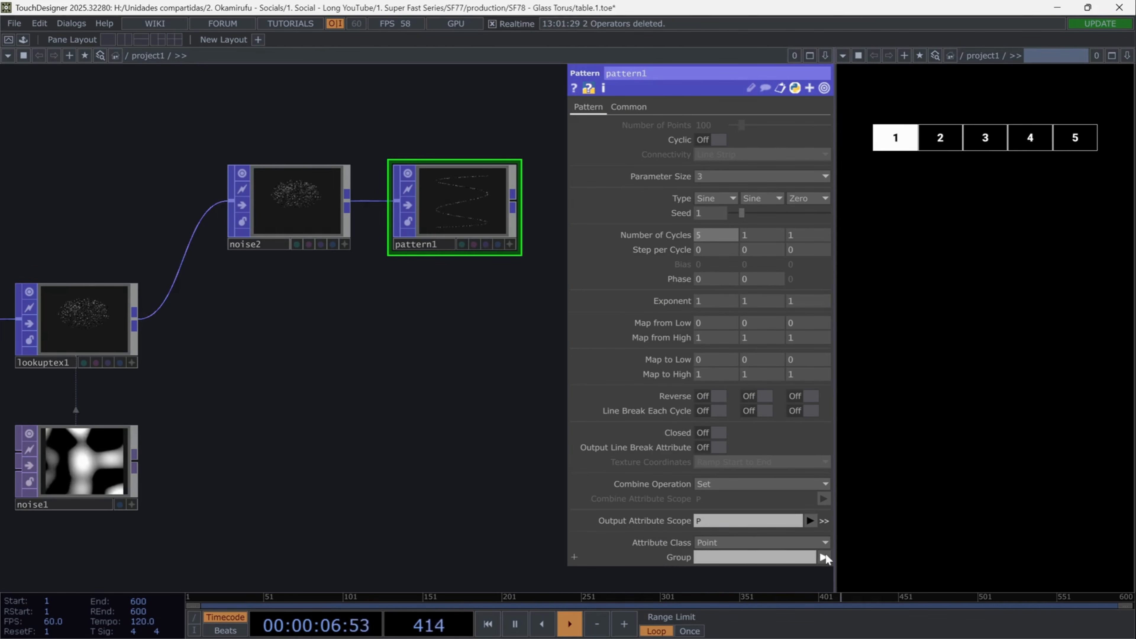
{"action": "left_click", "coordinate": [813, 520]}
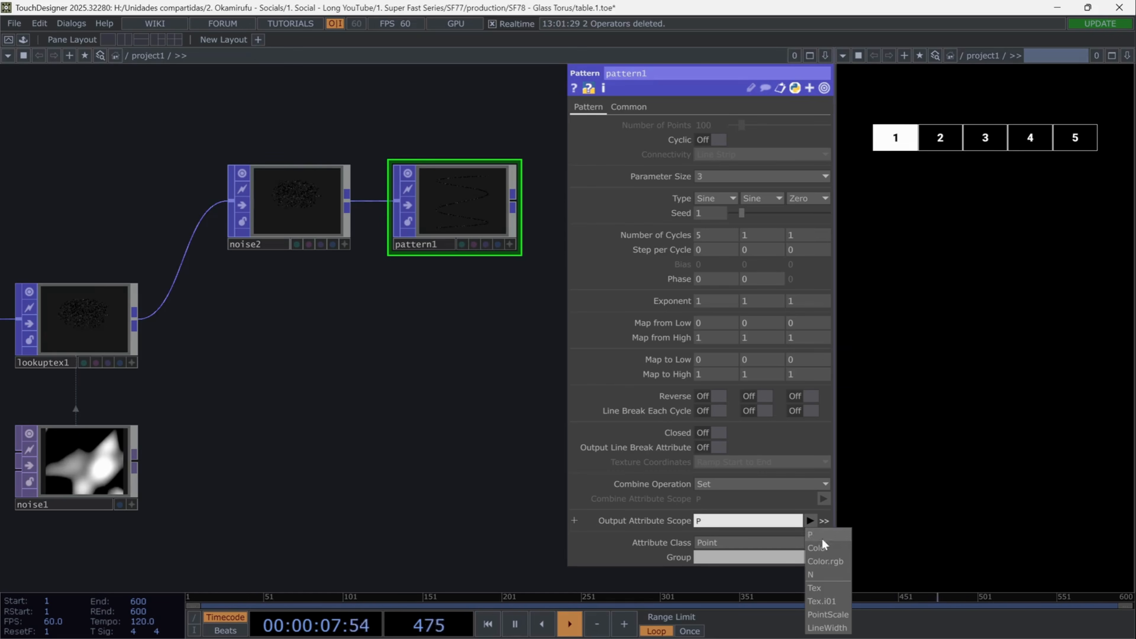
{"action": "left_click", "coordinate": [827, 615]}
- Append a Delete POP to the Pattern POP's output and place it beside the pattern node
{"action": "left_click_drag", "start_coordinate": [390, 398], "coordinate": [209, 449]}
{"action": "left_click", "coordinate": [331, 257]}
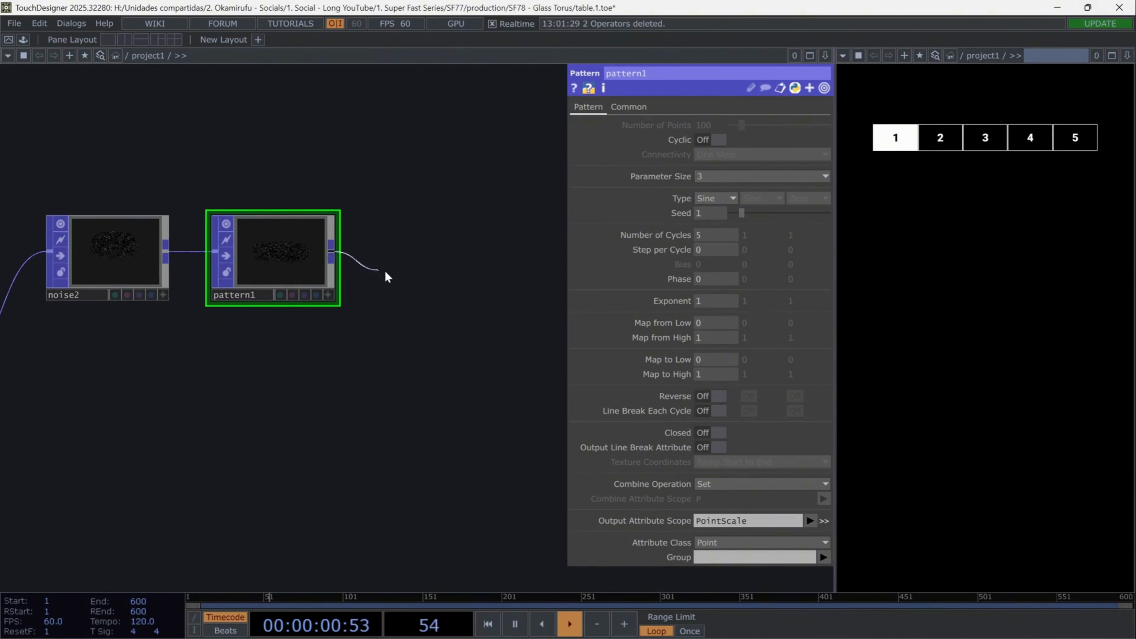
{"action": "left_click", "coordinate": [402, 276]}
{"action": "type", "text": "delete"}
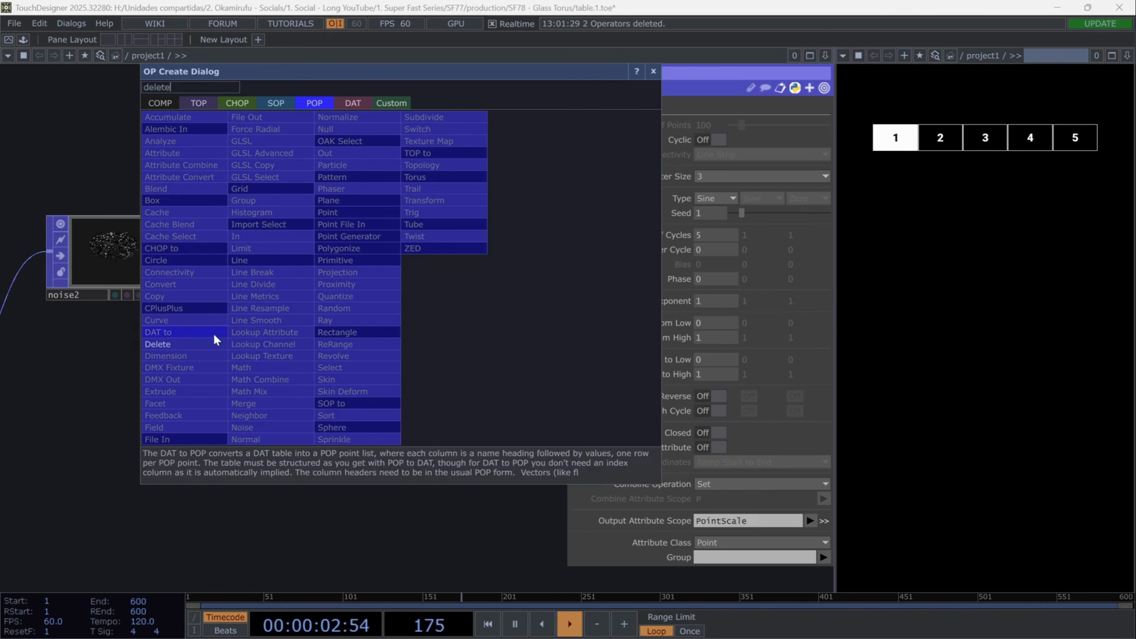
{"action": "left_click", "coordinate": [195, 344]}
{"action": "left_click_drag", "start_coordinate": [475, 277], "coordinate": [425, 254]}
- Make the Delete POP remove points whose Color(1) attribute is less than 0.01 and inspect the result in its viewer
{"action": "left_click", "coordinate": [615, 106]}
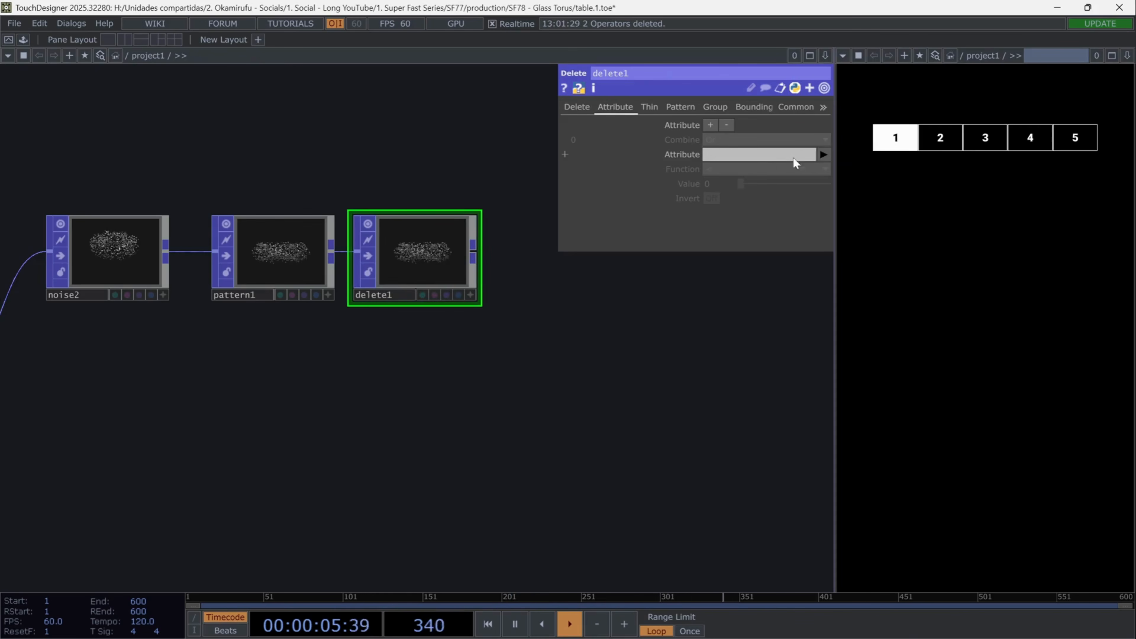
{"action": "left_click", "coordinate": [823, 155]}
{"action": "left_click", "coordinate": [835, 211]}
{"action": "left_click", "coordinate": [726, 185]}
{"action": "type", "text": "0.01"}
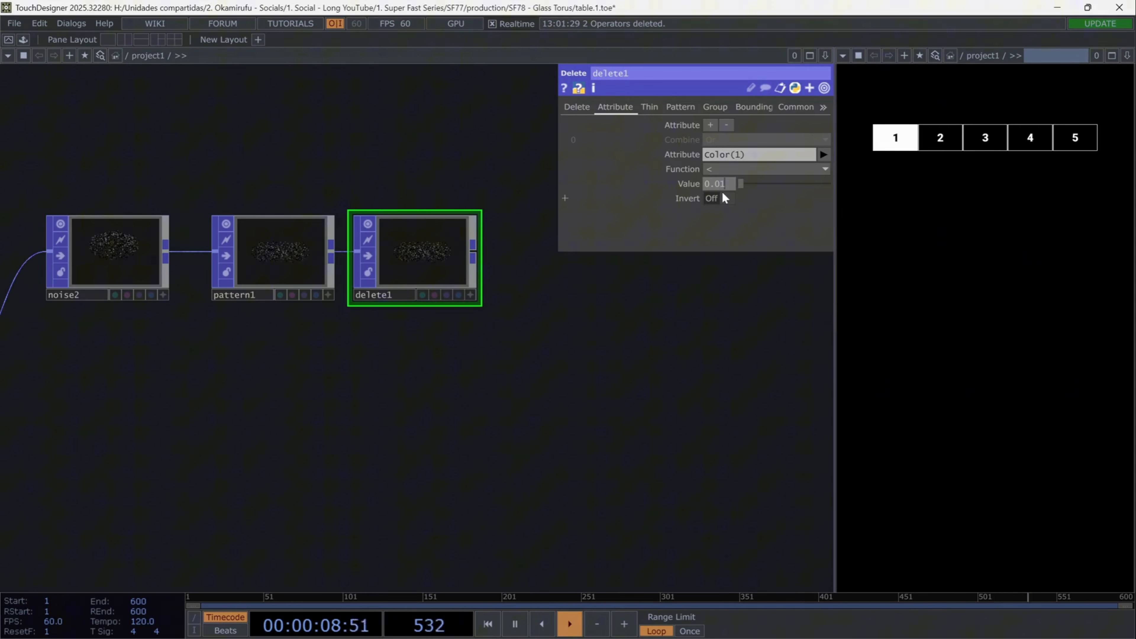
{"action": "key", "text": "Return"}
{"action": "left_click", "coordinate": [470, 295]}
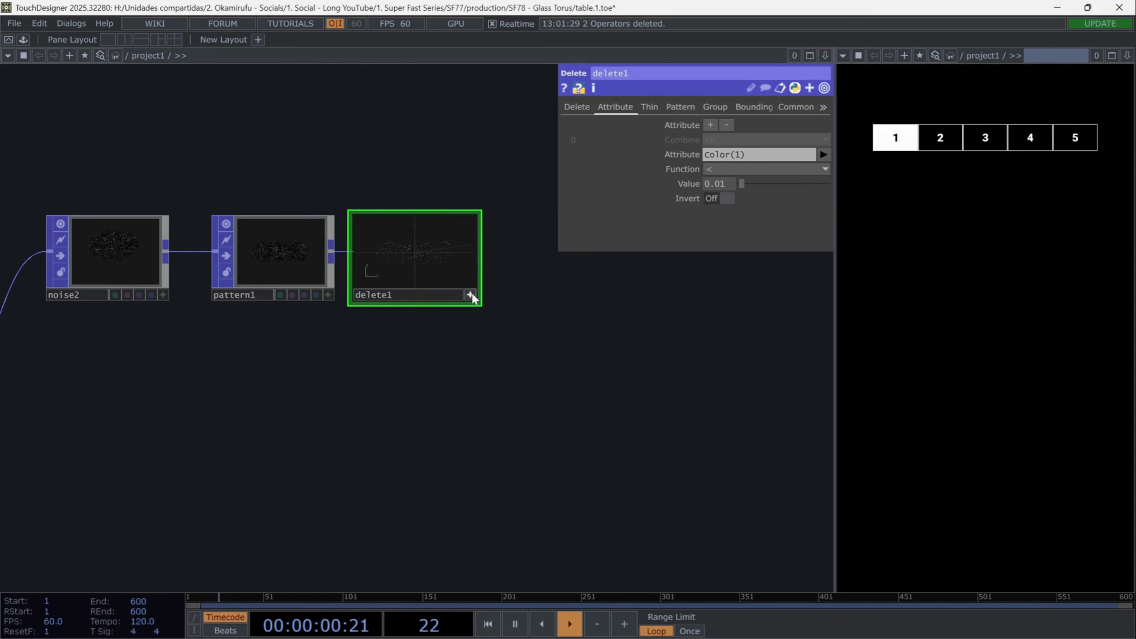
{"action": "left_click", "coordinate": [470, 295]}
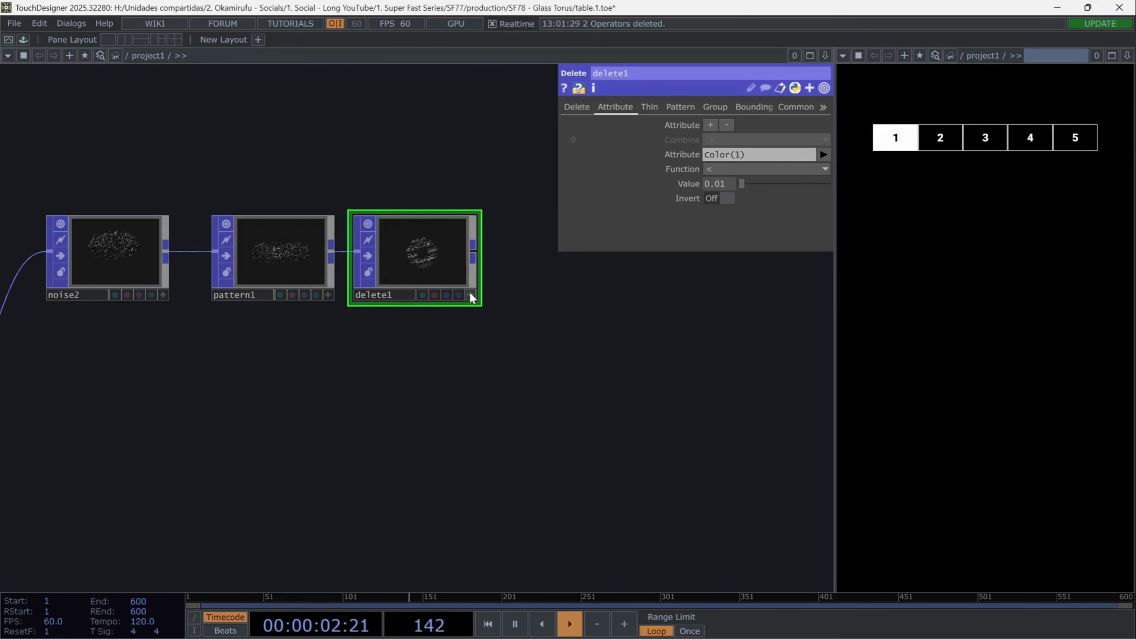
- Add a Box POP above the Delete POP
{"action": "left_click_drag", "start_coordinate": [568, 343], "coordinate": [467, 374]}
{"action": "key", "text": "Tab"}
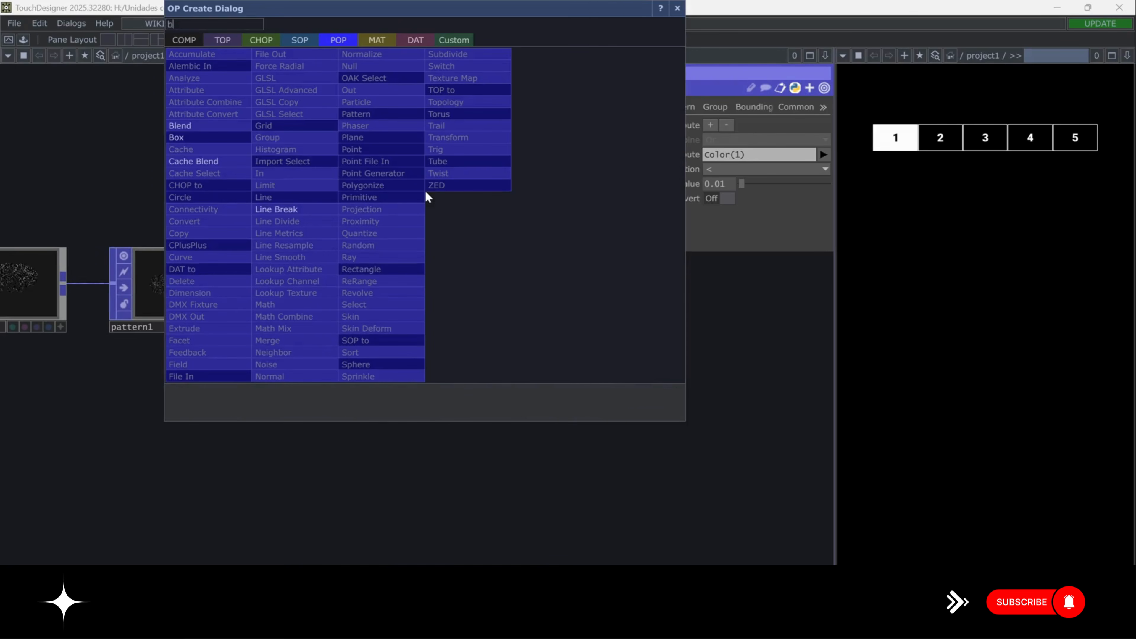
{"action": "left_click", "coordinate": [244, 152]}
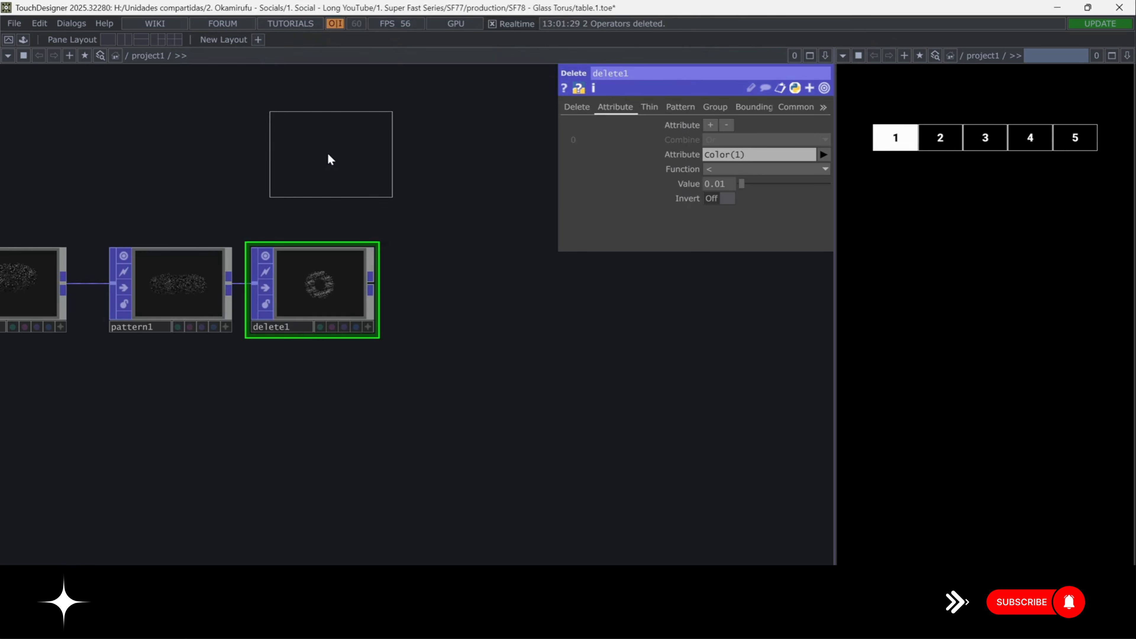
{"action": "left_click", "coordinate": [311, 150]}
- Round the box's corners with a corner radius of 0.033 and set its uniform scale to 0.082
{"action": "left_click", "coordinate": [691, 192]}
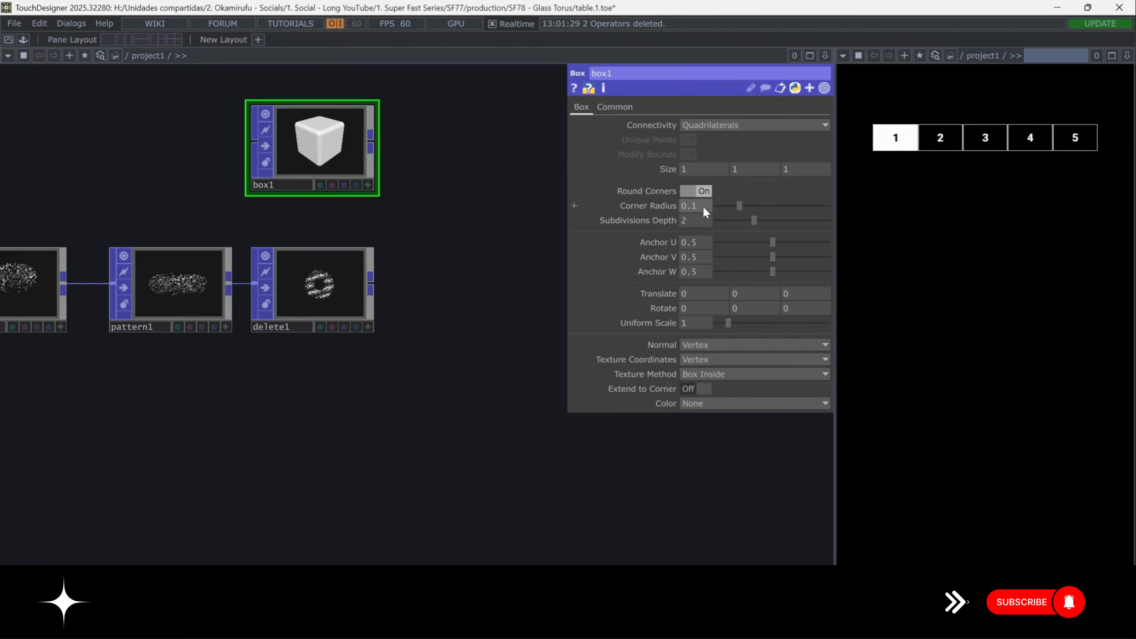
{"action": "key", "text": "BackSpace"}
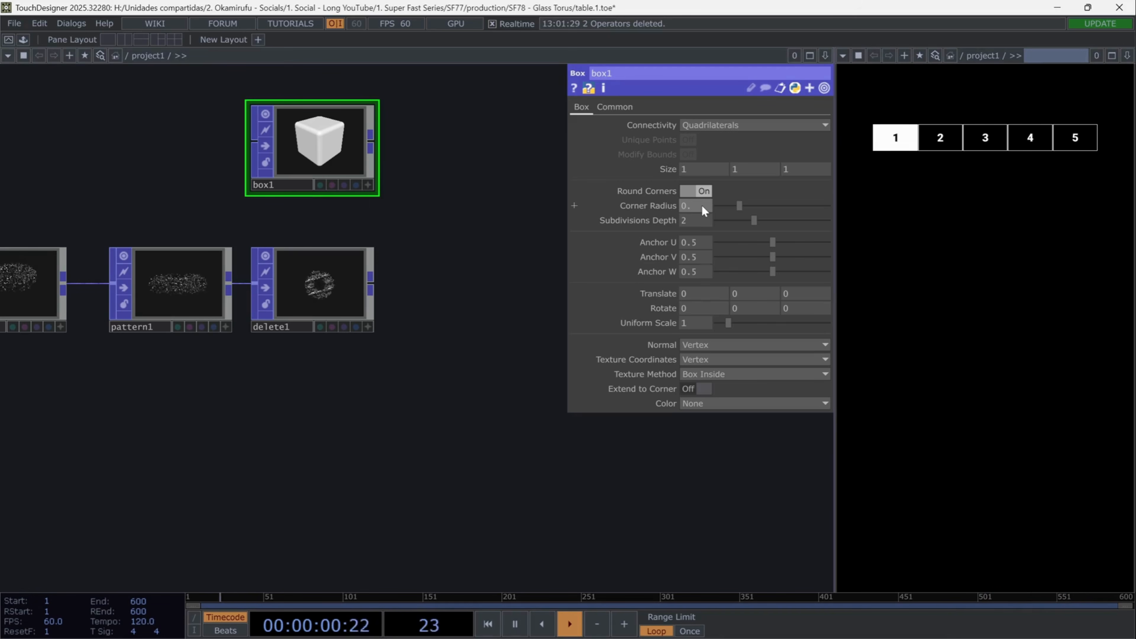
{"action": "type", "text": "033"}
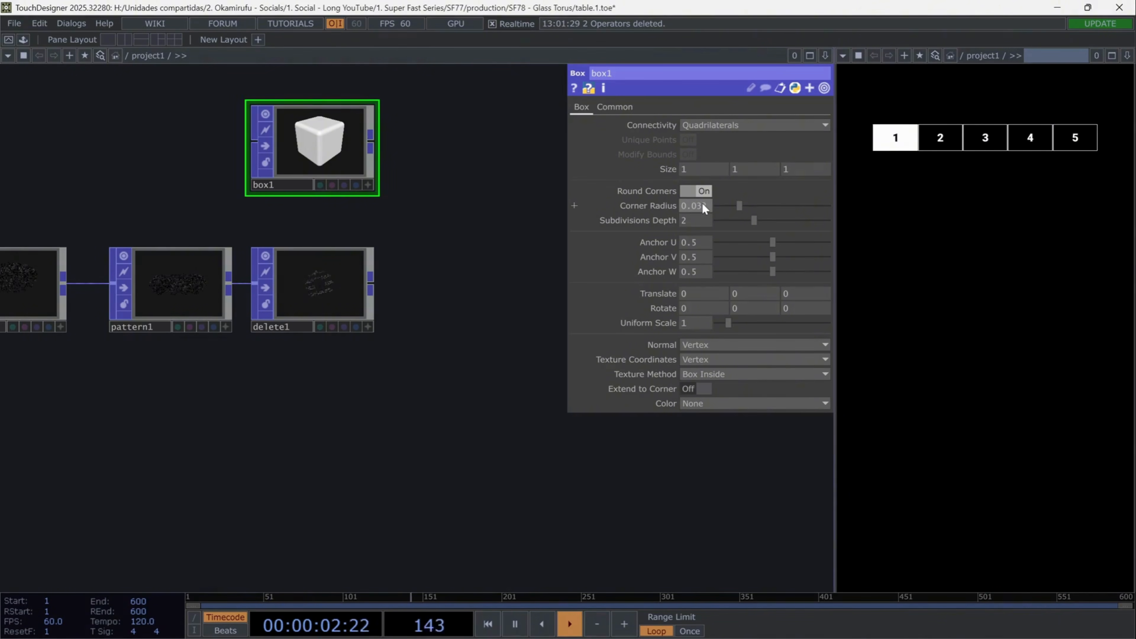
{"action": "key", "text": "Return"}
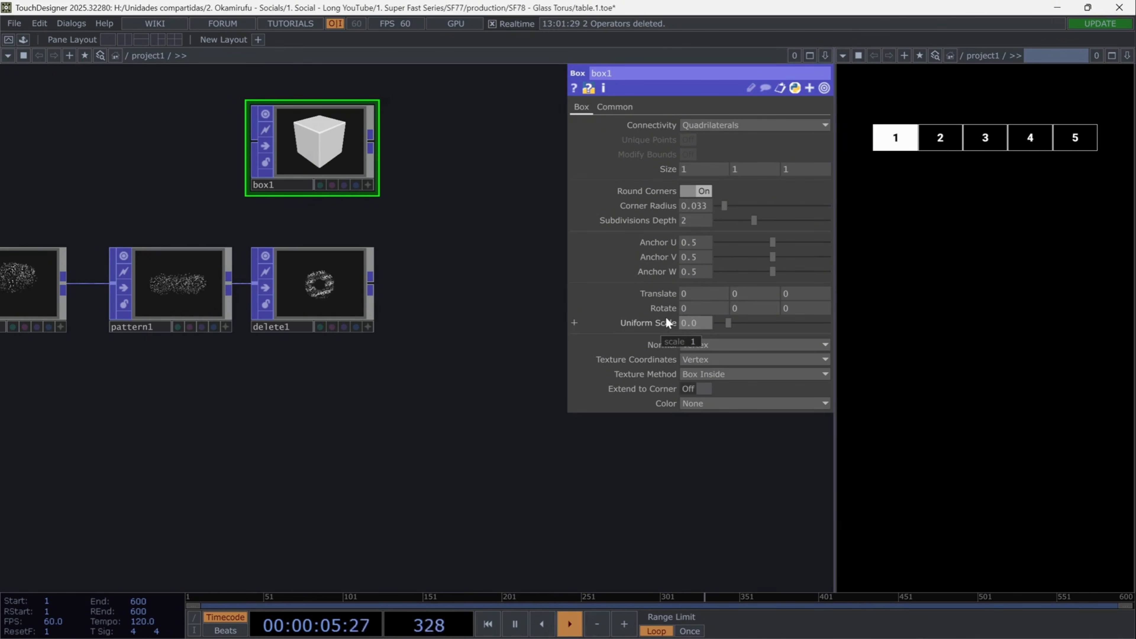
{"action": "type", "text": "0.085"}
{"action": "key", "text": "Return"}
- Append a Copy POP to the box and connect the Delete POP to its template input
{"action": "left_click", "coordinate": [371, 142]}
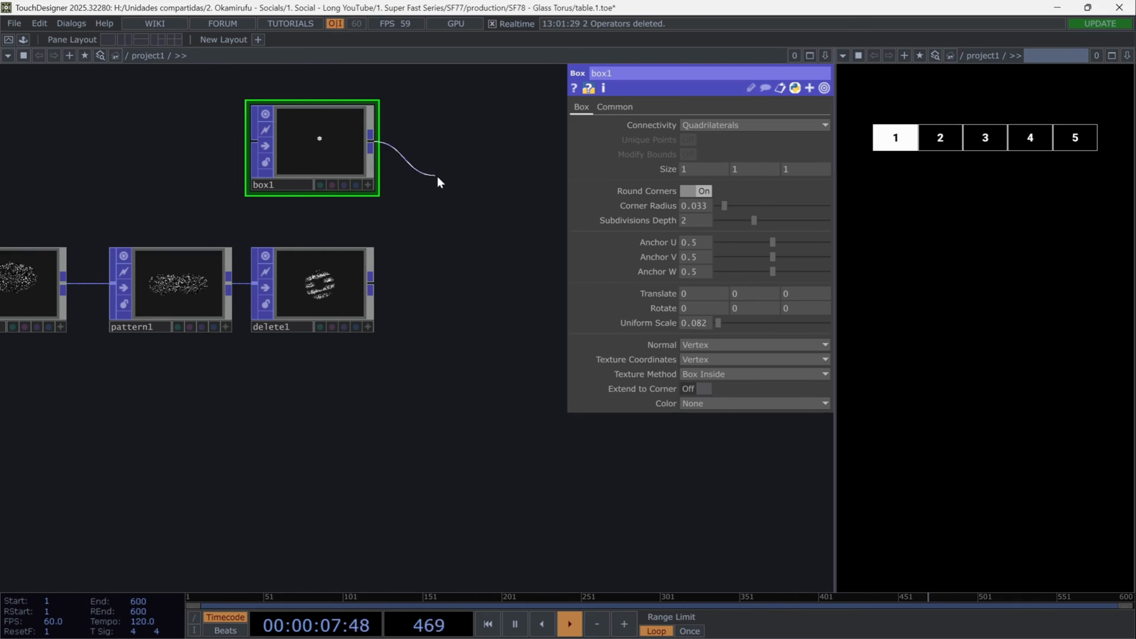
{"action": "key", "text": "Tab"}
{"action": "type", "text": "copy"}
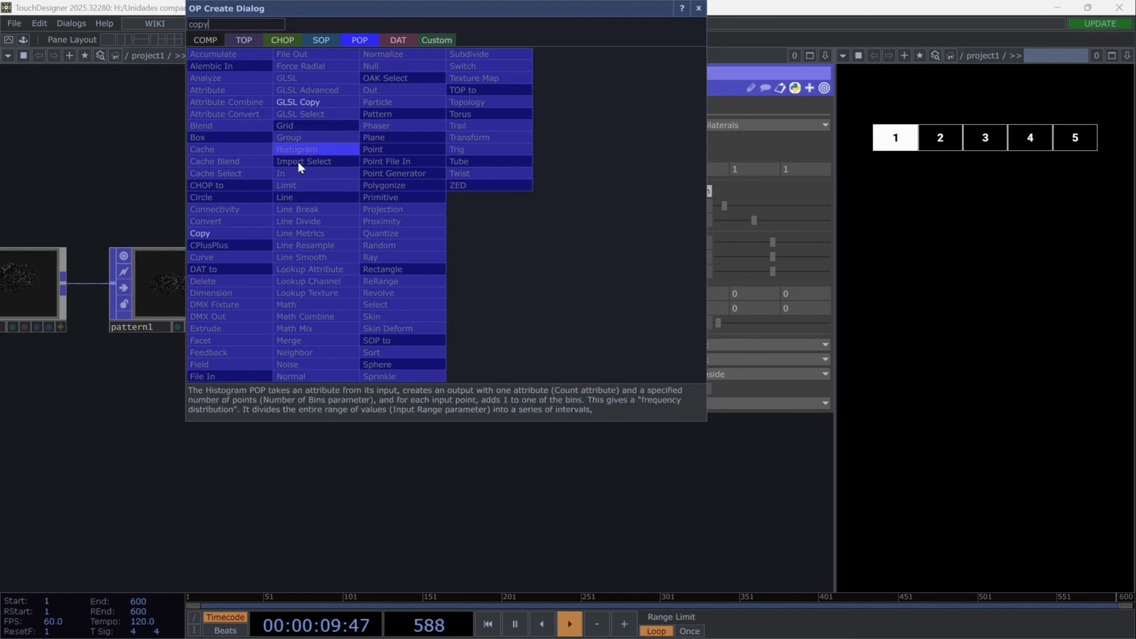
{"action": "left_click", "coordinate": [246, 234]}
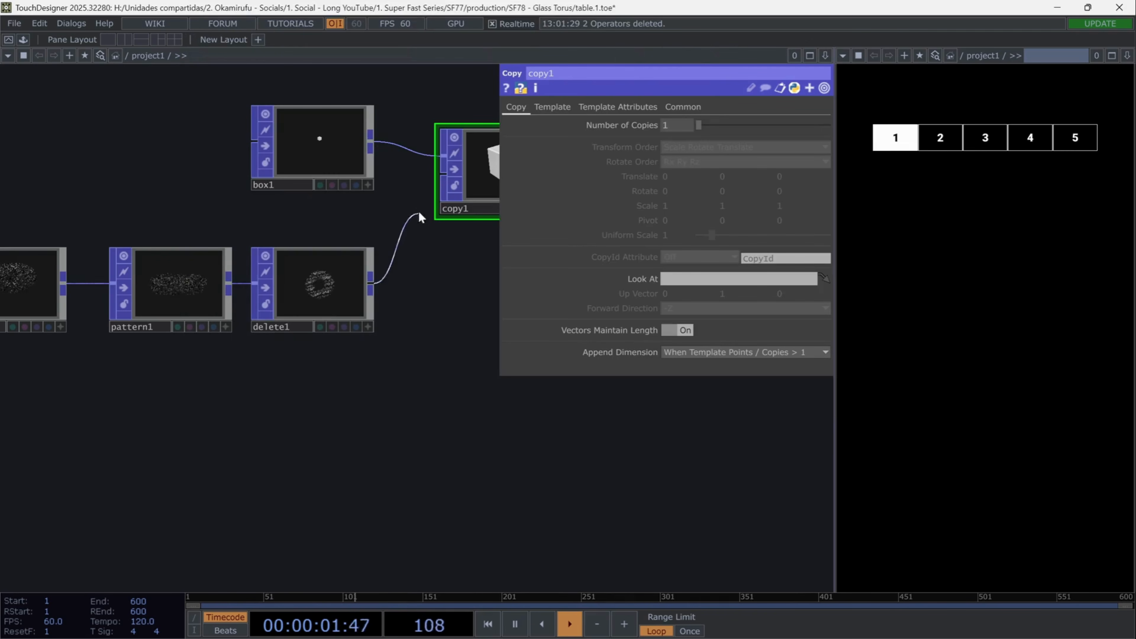
{"action": "left_click", "coordinate": [461, 197]}
- Enable Template Scale on the Copy POP so the copies use the PointScale attribute
{"action": "left_click_drag", "start_coordinate": [461, 201], "coordinate": [321, 241]}
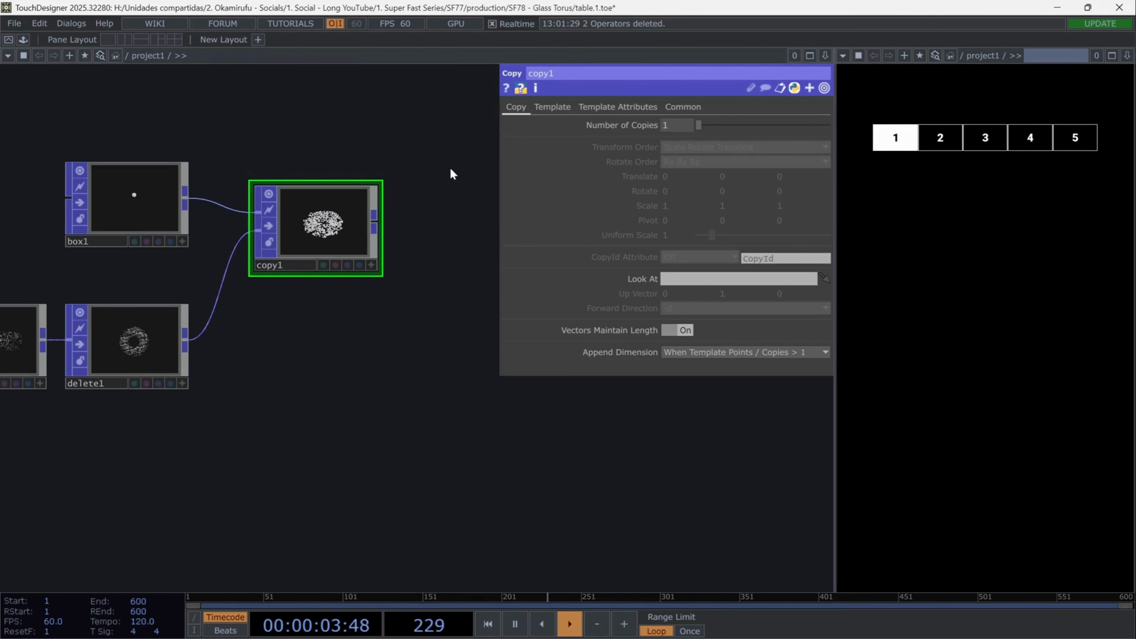
{"action": "left_click", "coordinate": [637, 109]}
{"action": "left_click", "coordinate": [569, 110]}
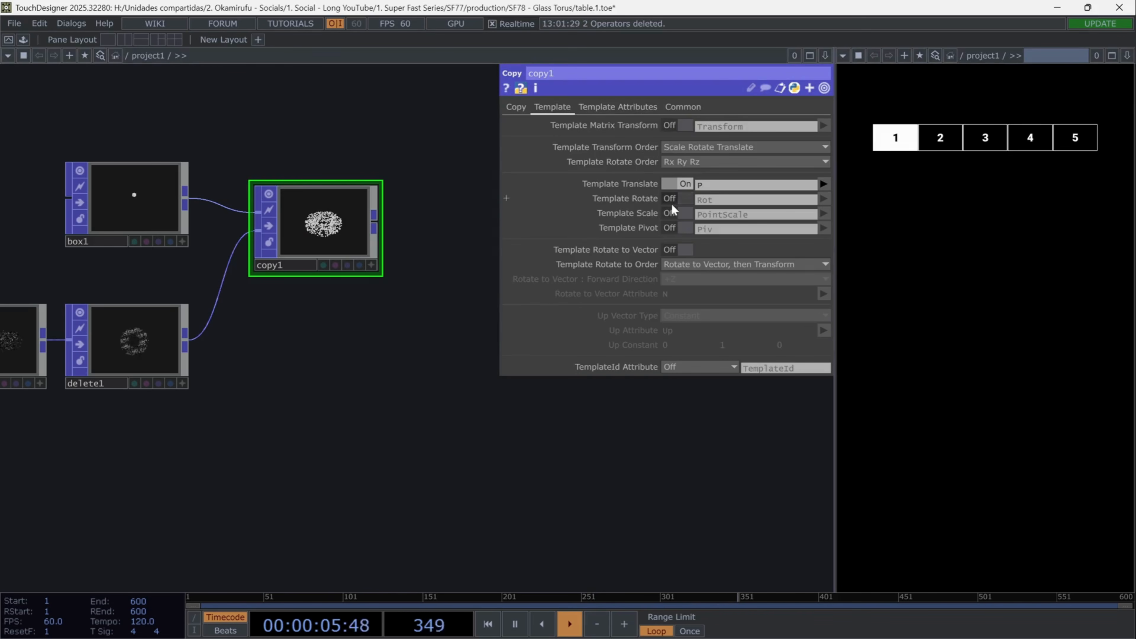
{"action": "left_click", "coordinate": [687, 215]}
- Append a Noise POP to the Copy POP's output
{"action": "left_click_drag", "start_coordinate": [347, 399], "coordinate": [165, 470]}
{"action": "left_click", "coordinate": [193, 311]}
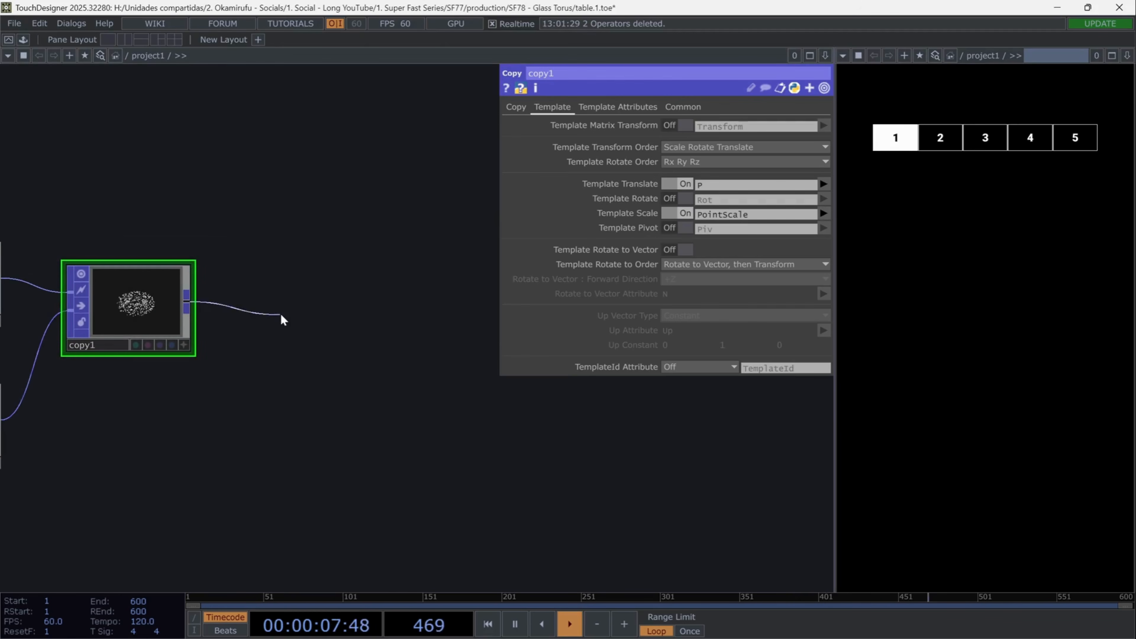
{"action": "left_click", "coordinate": [282, 320]}
{"action": "type", "text": "noi"}
{"action": "left_click", "coordinate": [134, 467]}
{"action": "left_click", "coordinate": [345, 327]}
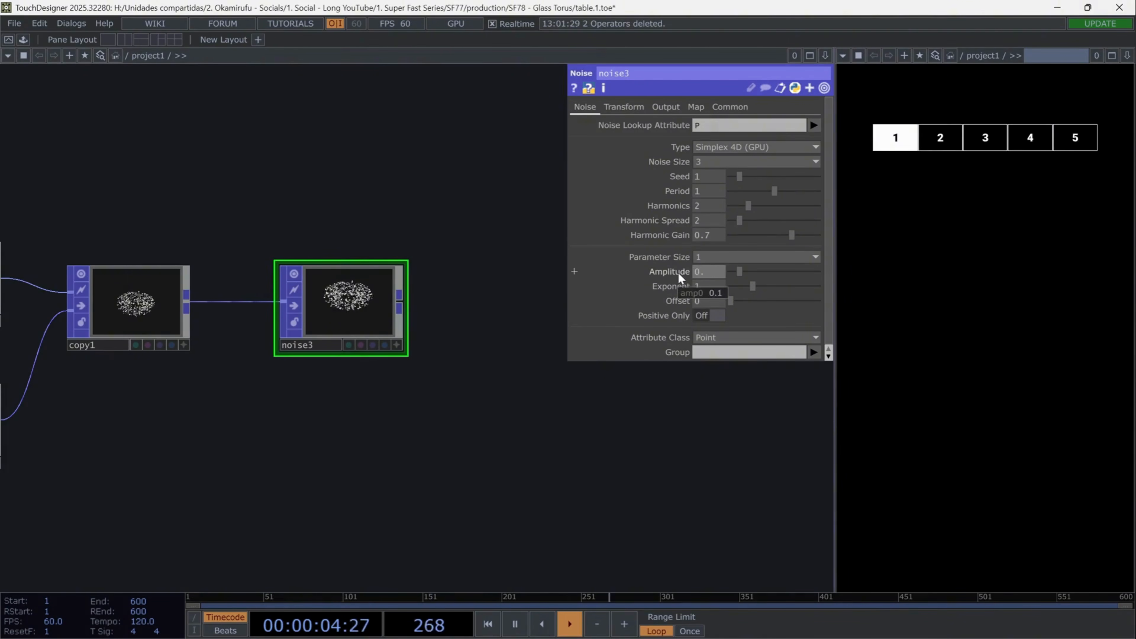
- Animate the new Noise POP's Translate 4D with the expression absTime.seconds*0.1 and check the expression
{"action": "left_click", "coordinate": [624, 107]}
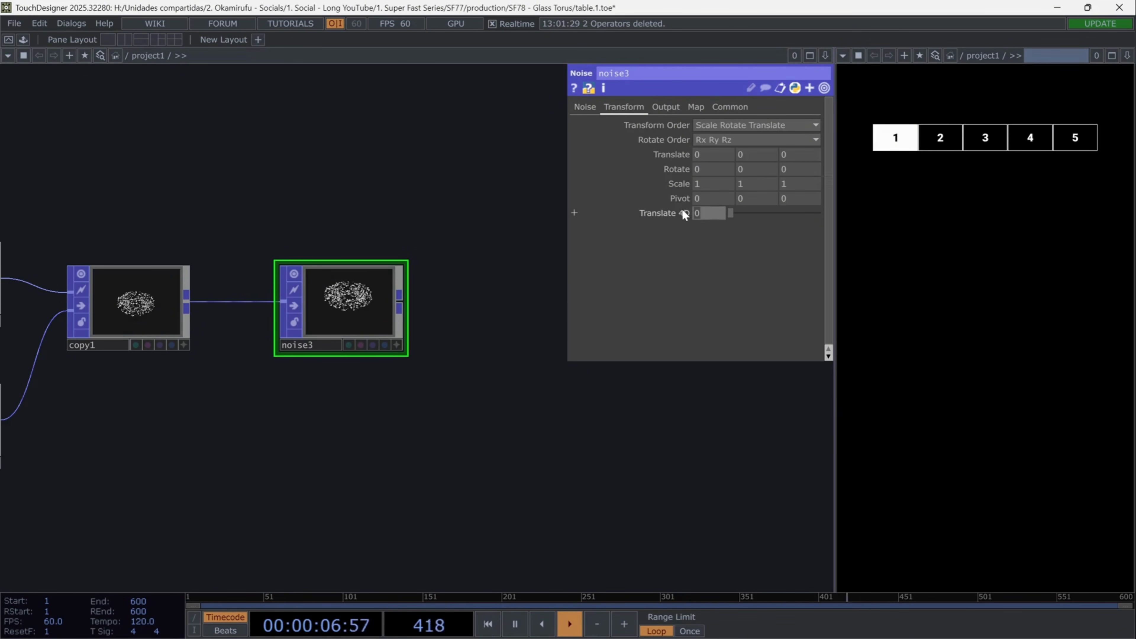
{"action": "type", "text": "absTime.seconds"}
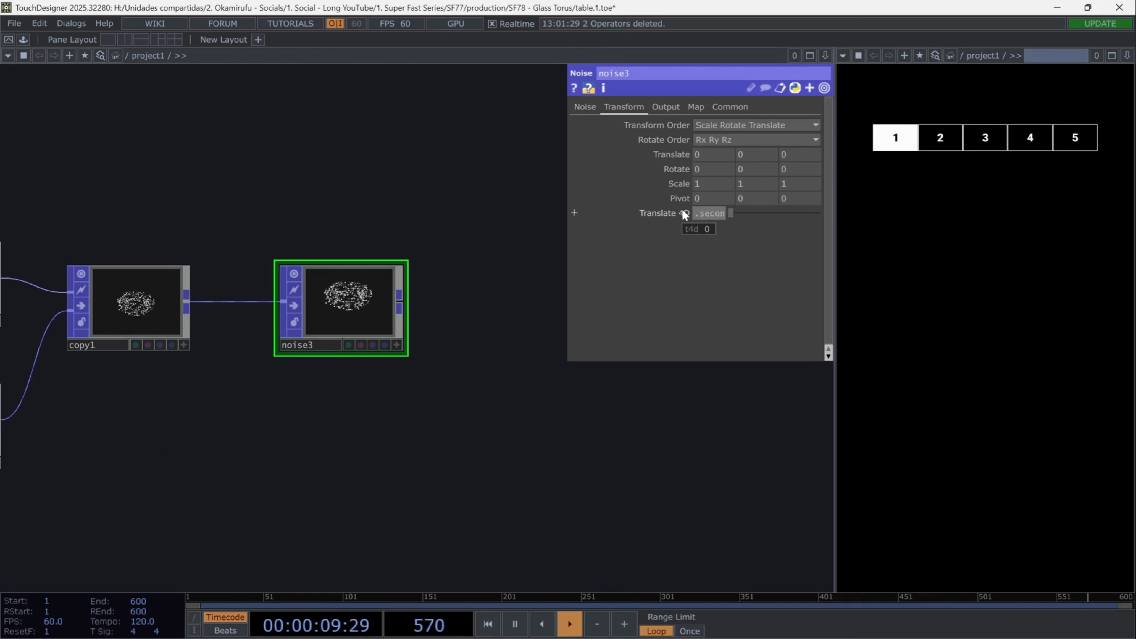
{"action": "key", "text": "Return"}
{"action": "left_click", "coordinate": [683, 213]}
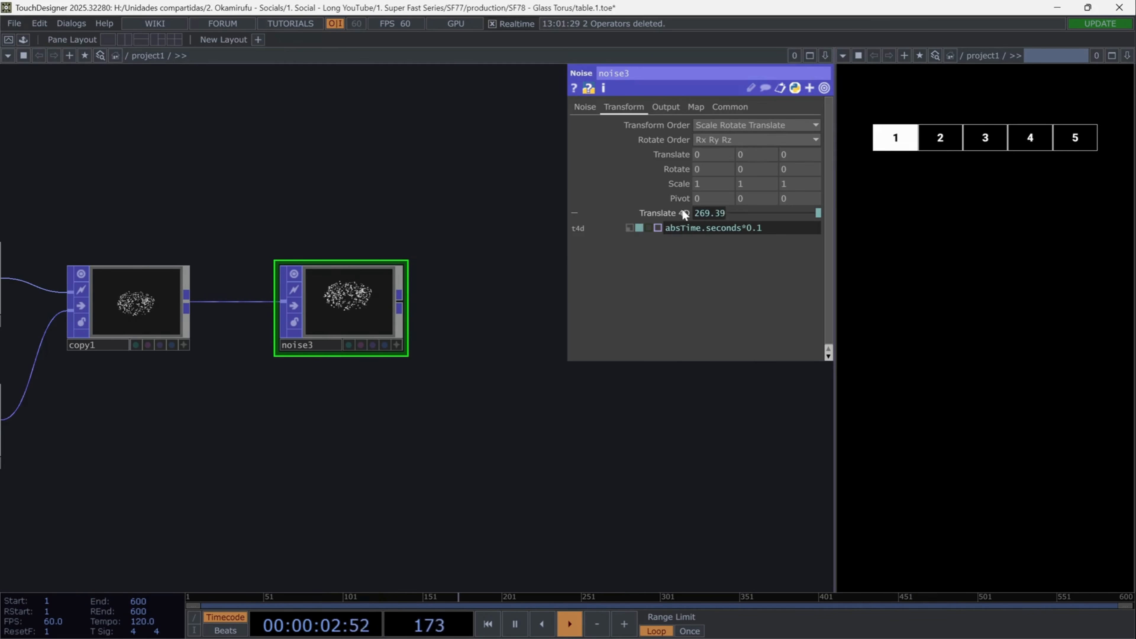
{"action": "left_click", "coordinate": [683, 214]}
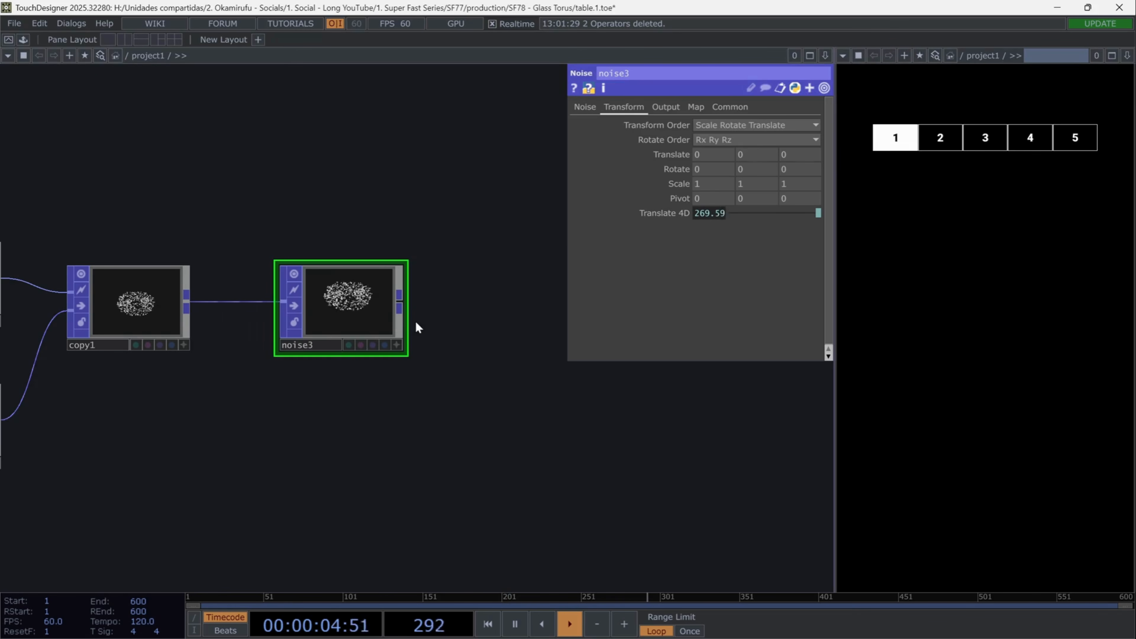
- Connect a new Geometry COMP to the Noise POP's output and frame the whole network
{"action": "left_click", "coordinate": [399, 295]}
{"action": "left_click", "coordinate": [461, 302]}
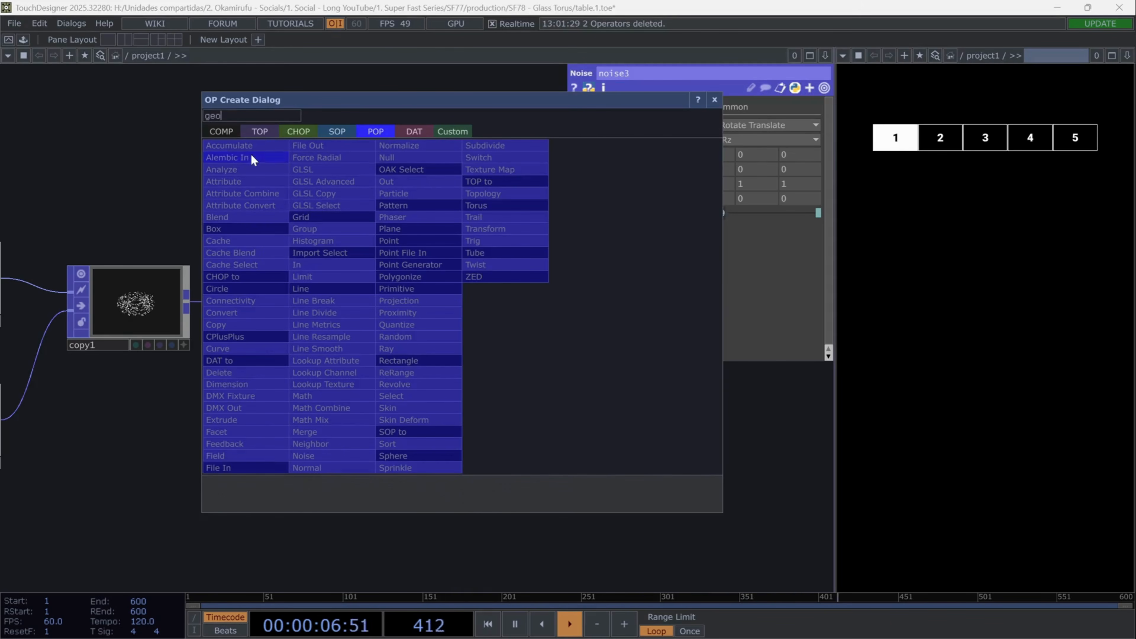
{"action": "type", "text": "geo"}
{"action": "left_click", "coordinate": [230, 130]}
{"action": "left_click", "coordinate": [247, 250]}
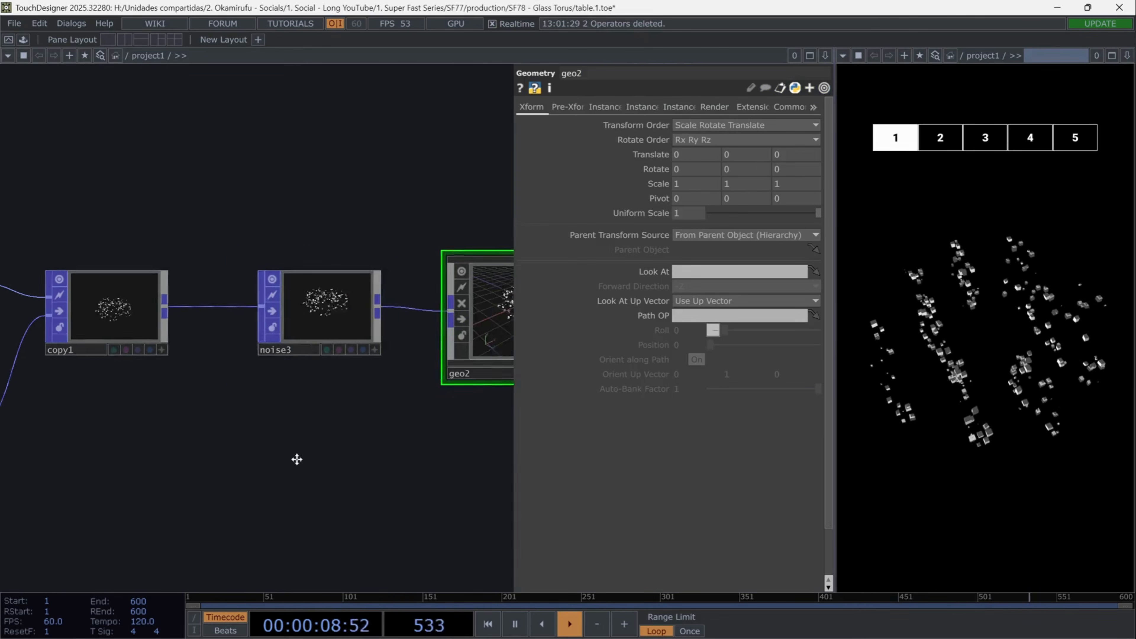
{"action": "key", "text": "h"}
- Add a PBR material below the new Geometry COMP
{"action": "key", "text": "Tab"}
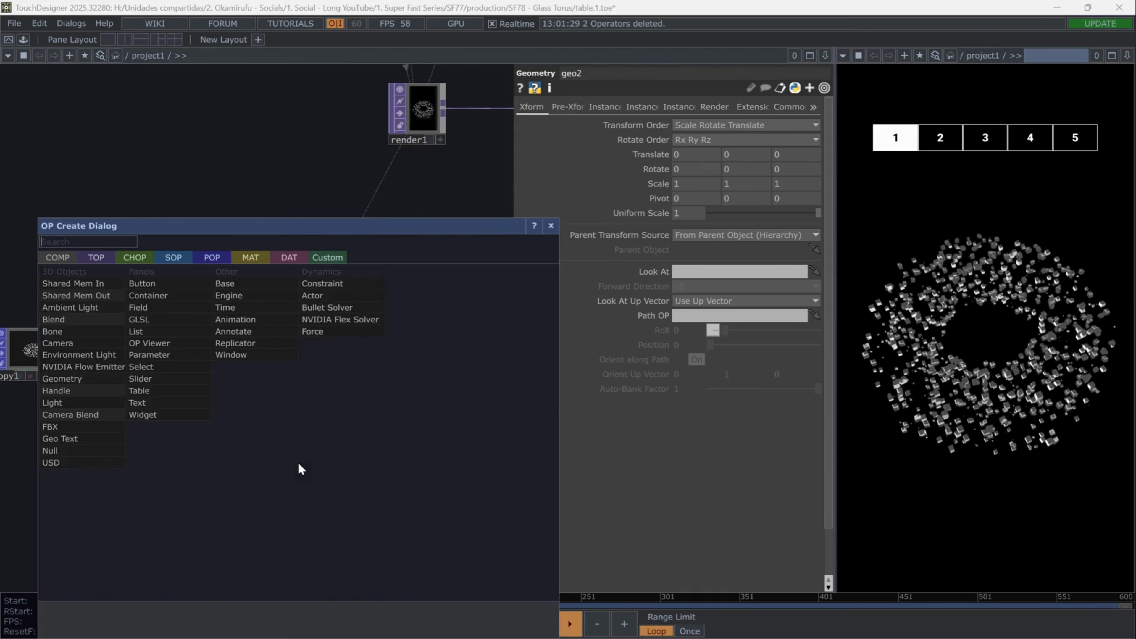
{"action": "left_click", "coordinate": [251, 257]}
{"action": "left_click", "coordinate": [84, 364]}
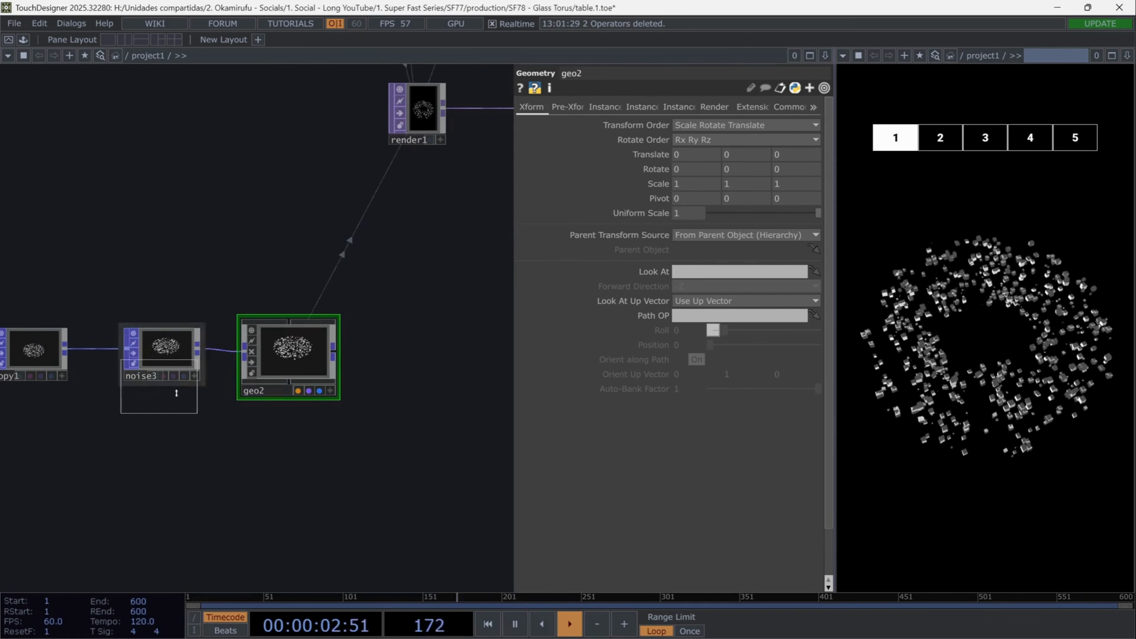
{"action": "left_click", "coordinate": [284, 451]}
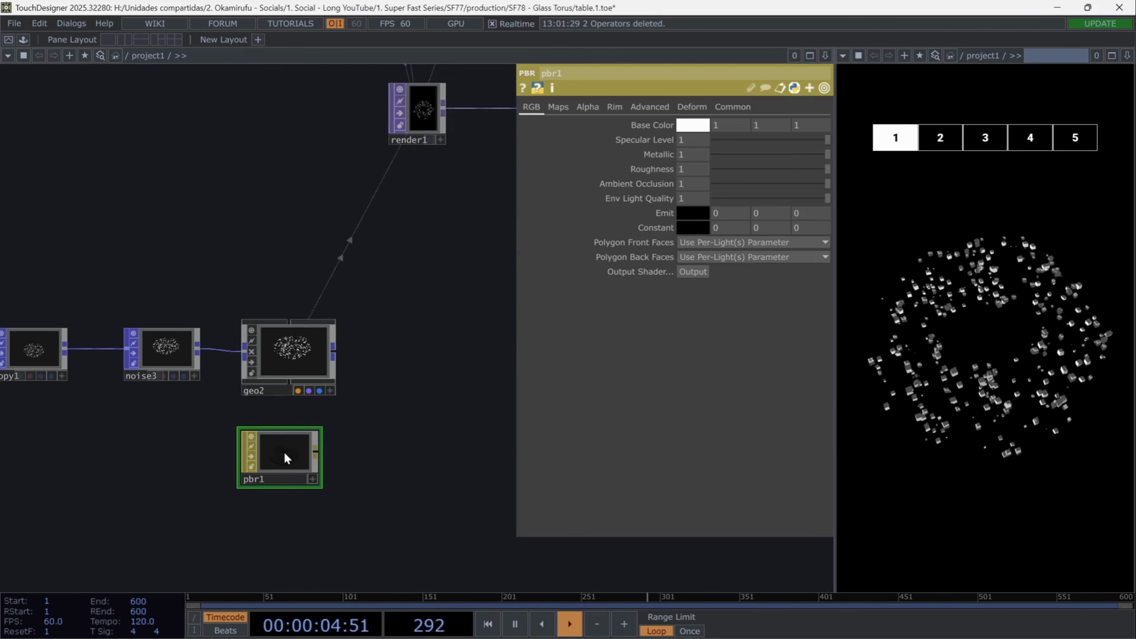
- Set the PBR material's base color to bright green (0, 1, 0.17647)
{"action": "left_click", "coordinate": [693, 125]}
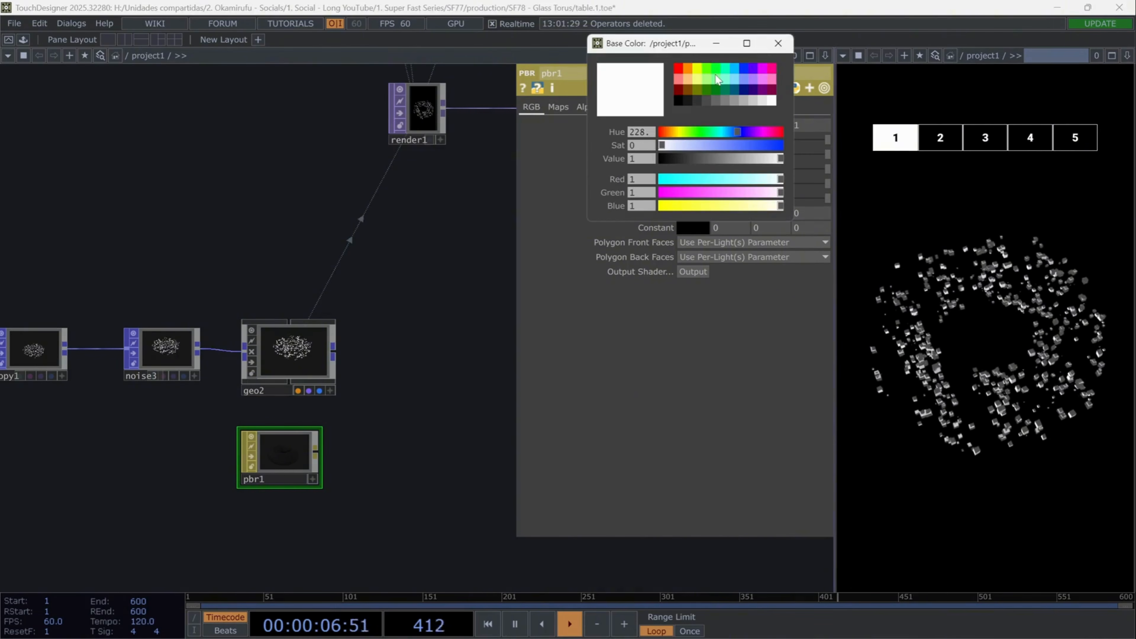
{"action": "left_click", "coordinate": [716, 70]}
{"action": "left_click", "coordinate": [778, 43]}
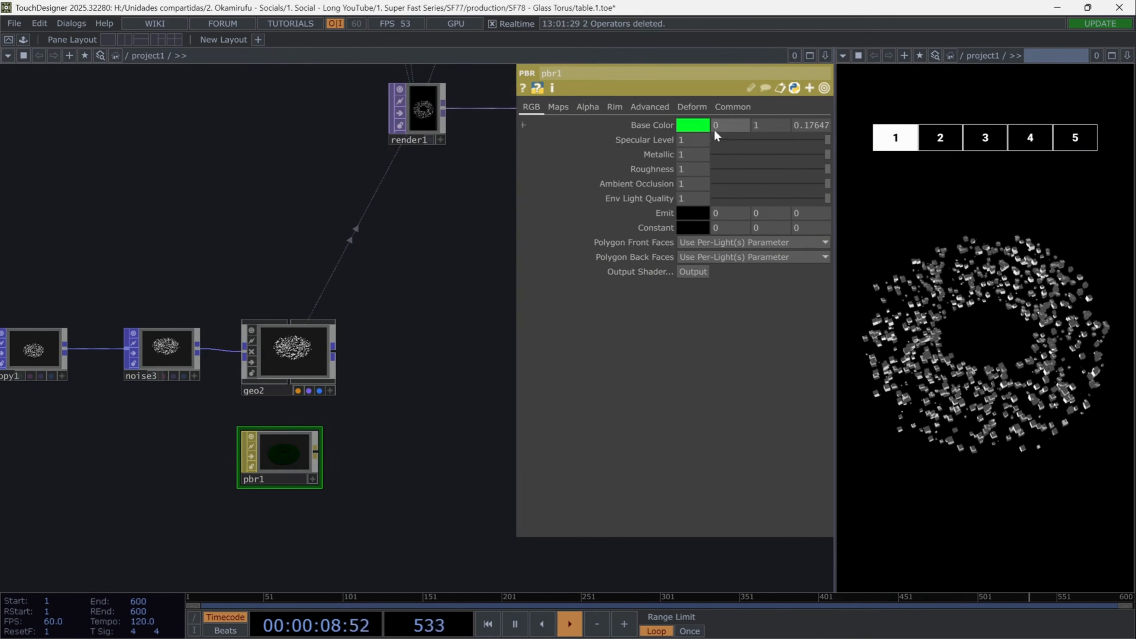
- Set the PBR material's roughness to 0.25 and assign the material to the geo2 Geometry COMP
{"action": "left_click", "coordinate": [686, 169]}
{"action": "type", "text": "0.2"}
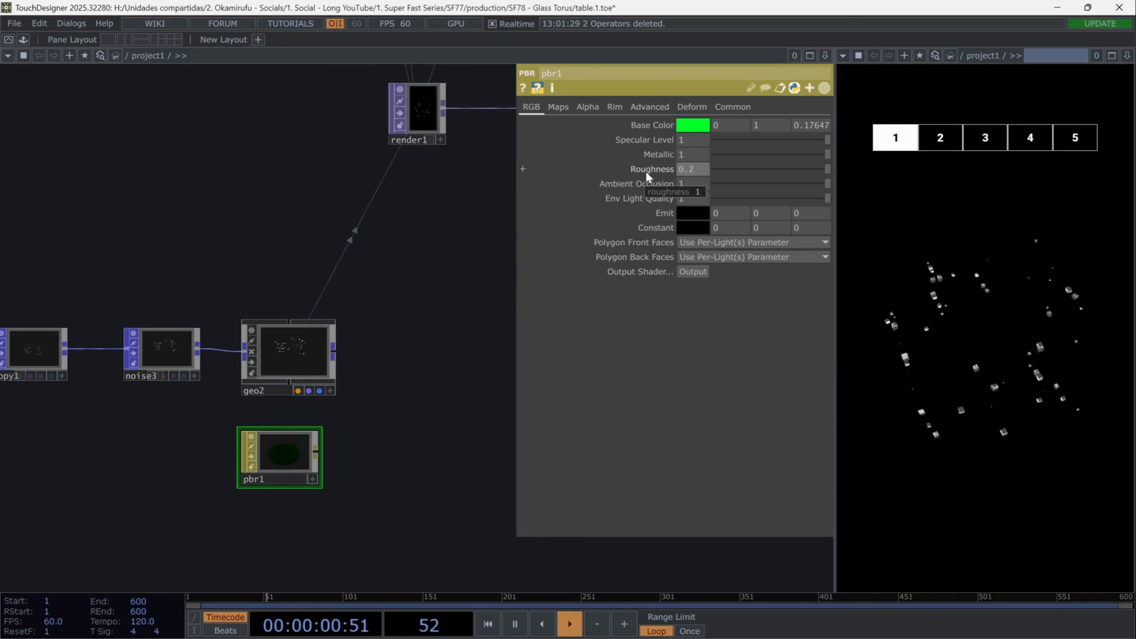
{"action": "type", "text": "5"}
{"action": "key", "text": "Return"}
{"action": "left_click_drag", "start_coordinate": [291, 452], "coordinate": [293, 344]}
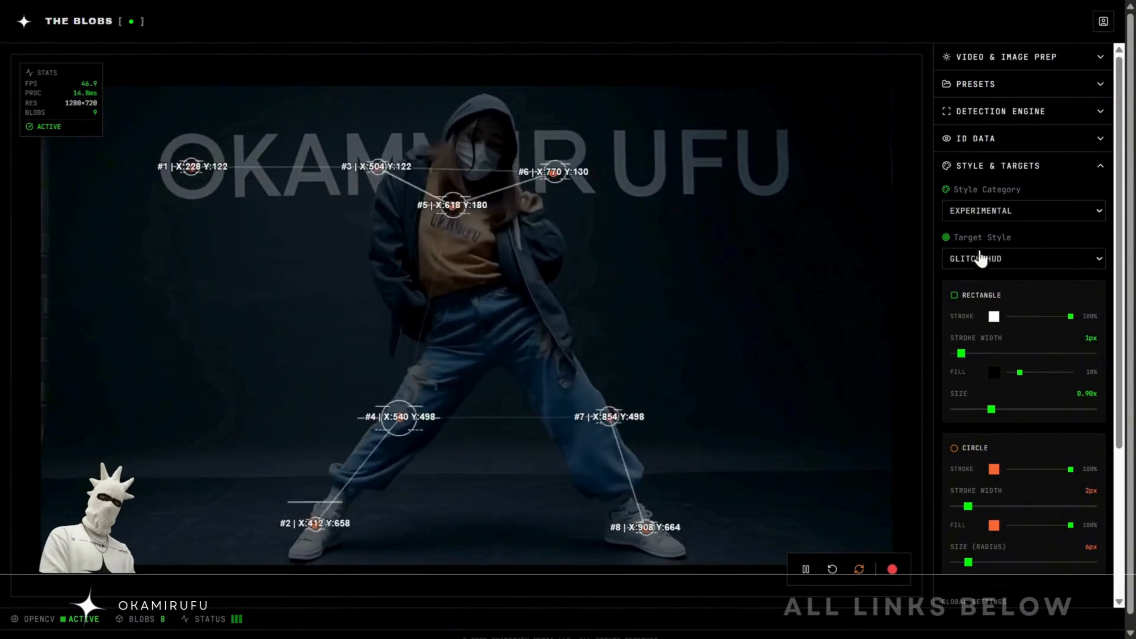
- Switch to The Blobs and try the Temporal Scan, Binary Cascade and Echo Tracer target styles
{"action": "left_click", "coordinate": [1024, 259]}
{"action": "left_click", "coordinate": [984, 314]}
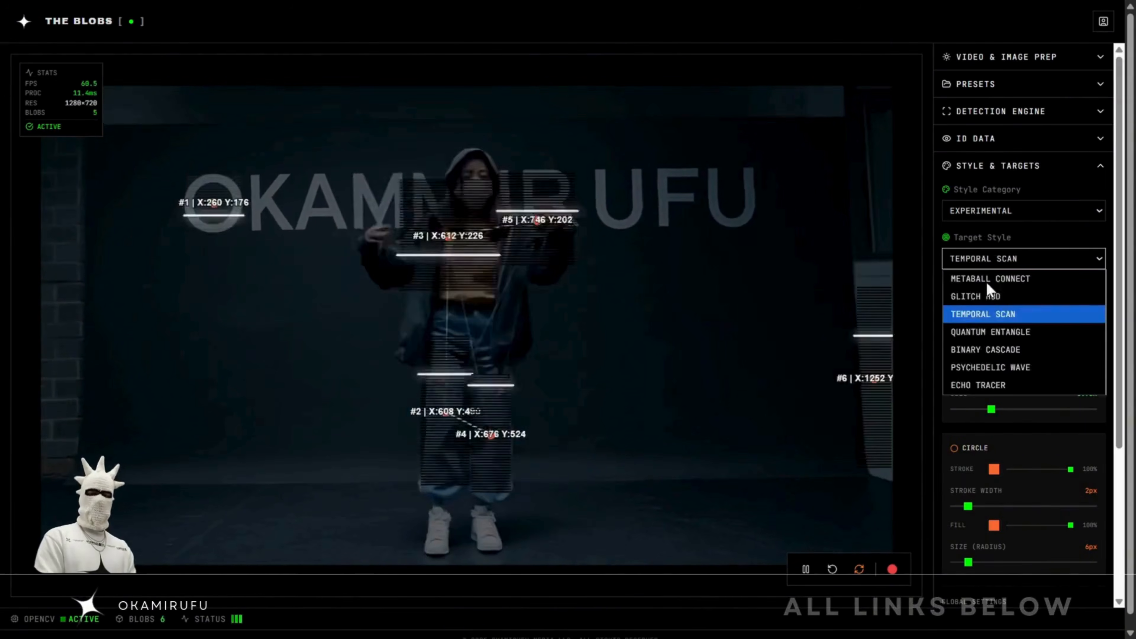
{"action": "left_click", "coordinate": [985, 350]}
{"action": "left_click", "coordinate": [1023, 258]}
{"action": "left_click", "coordinate": [979, 385]}
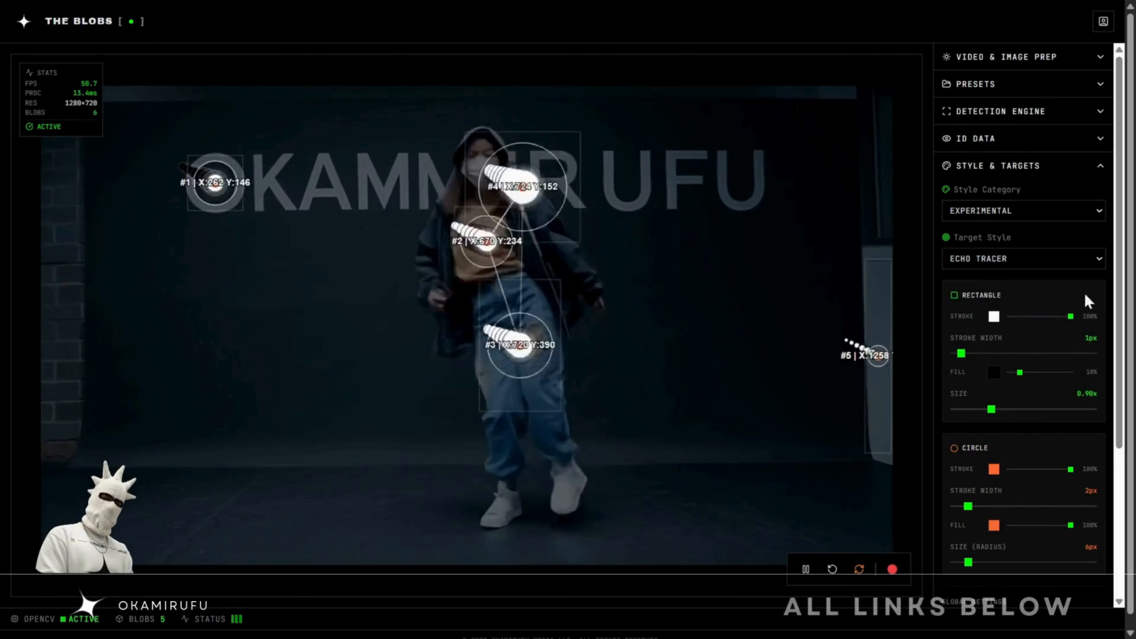
- Try the Retro, Modern and Futuristic style categories on the tracked video, including another target style within Futuristic
{"action": "left_click", "coordinate": [1024, 211]}
{"action": "left_click", "coordinate": [1006, 232]}
{"action": "left_click", "coordinate": [993, 211]}
{"action": "left_click", "coordinate": [979, 248]}
{"action": "left_click", "coordinate": [970, 214]}
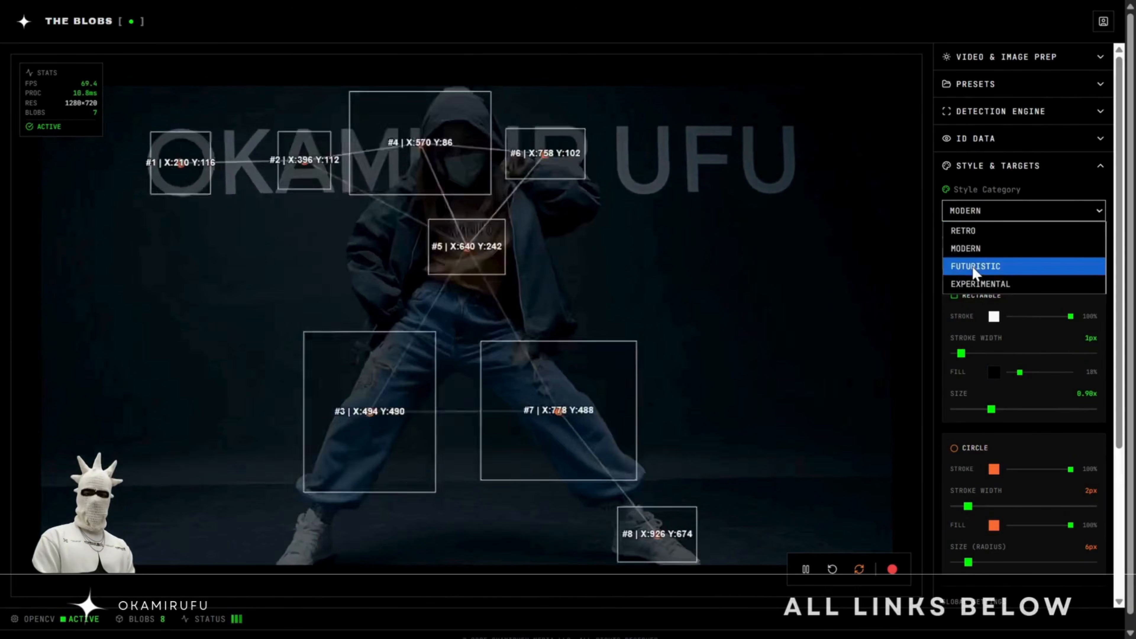
{"action": "left_click", "coordinate": [975, 266]}
{"action": "left_click", "coordinate": [984, 258]}
{"action": "left_click", "coordinate": [979, 294]}
{"action": "left_click", "coordinate": [984, 257]}
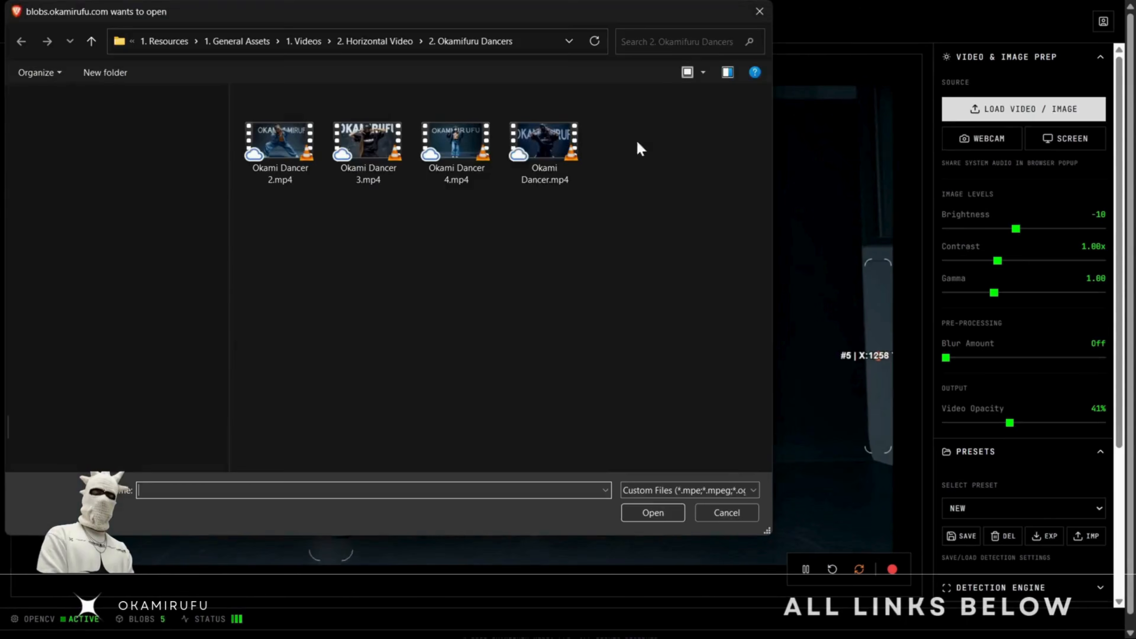
- Load the Okami Dancer 2.mp4 video as the tracking source
{"action": "double_click", "coordinate": [302, 154]}
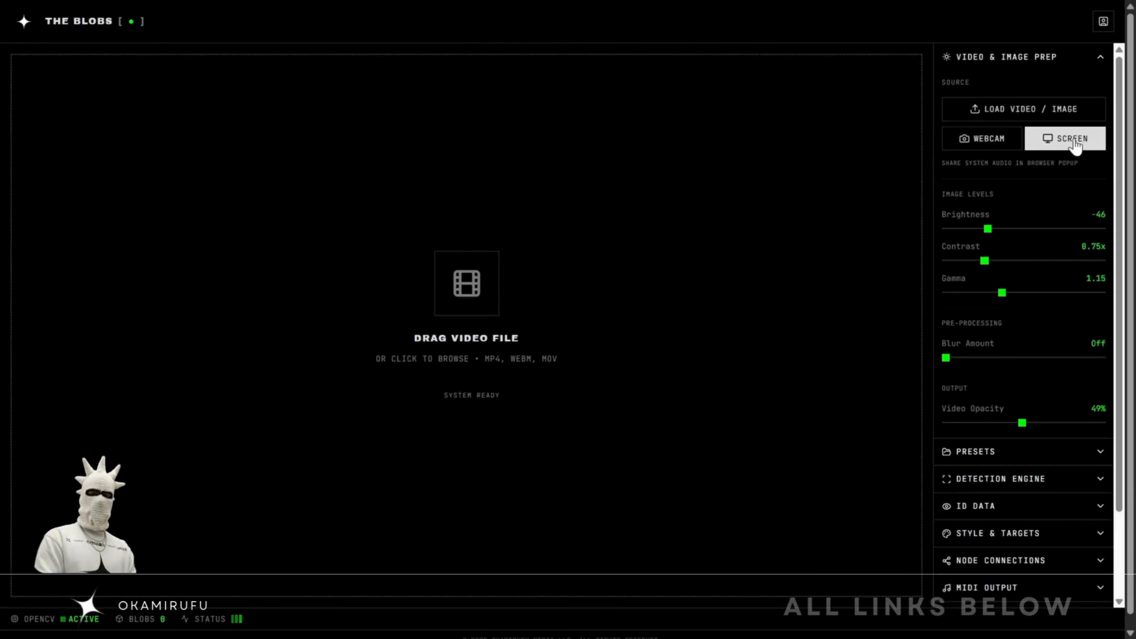
- Capture the YouTube browser tab as the live source and lower the video opacity
{"action": "left_click", "coordinate": [1073, 139]}
{"action": "left_click", "coordinate": [507, 110]}
{"action": "left_click", "coordinate": [687, 370]}
{"action": "left_click", "coordinate": [165, 19]}
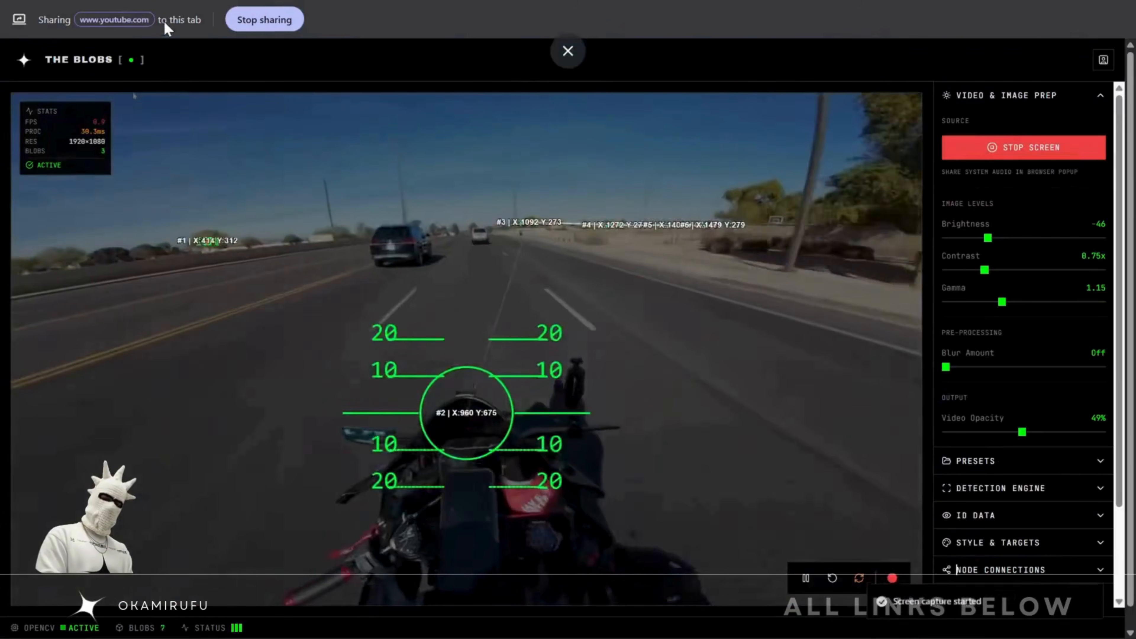
{"action": "left_click_drag", "start_coordinate": [1021, 432], "coordinate": [972, 436]}
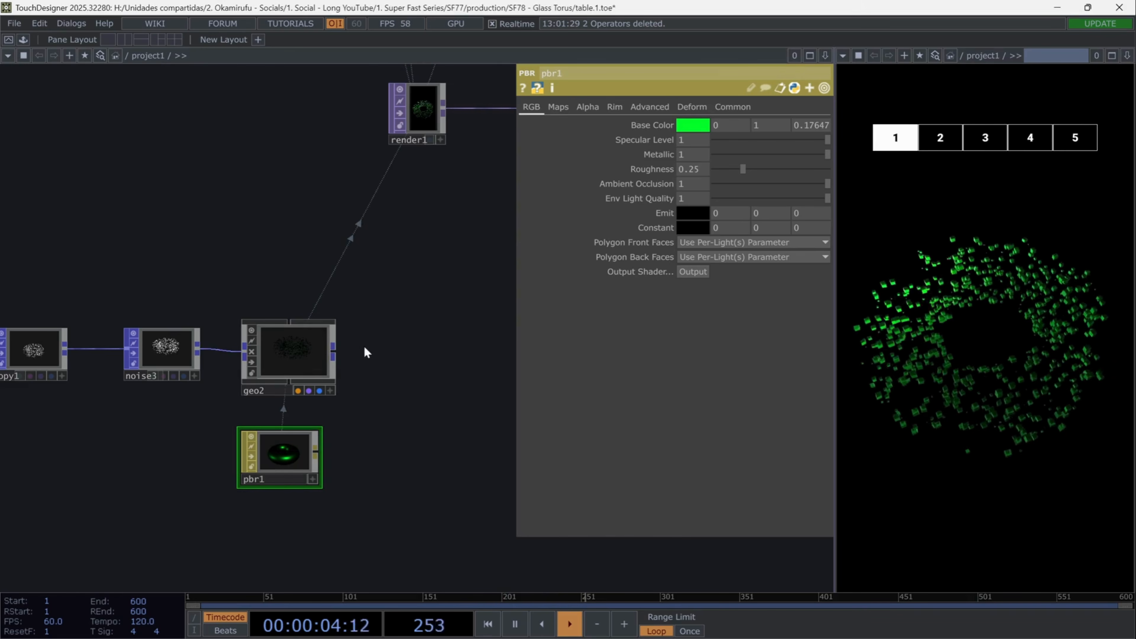
- Switch back to TouchDesigner and duplicate the noise2, pattern1, delete1 and copy1 operators as a parallel branch below the original
{"action": "left_click_drag", "start_coordinate": [439, 381], "coordinate": [517, 243]}
{"action": "scroll", "coordinate": [223, 336], "scroll_direction": "down", "scroll_amount": 3}
{"action": "left_click_drag", "start_coordinate": [84, 420], "coordinate": [390, 343]}
{"action": "right_click_drag", "start_coordinate": [467, 294], "coordinate": [225, 173]}
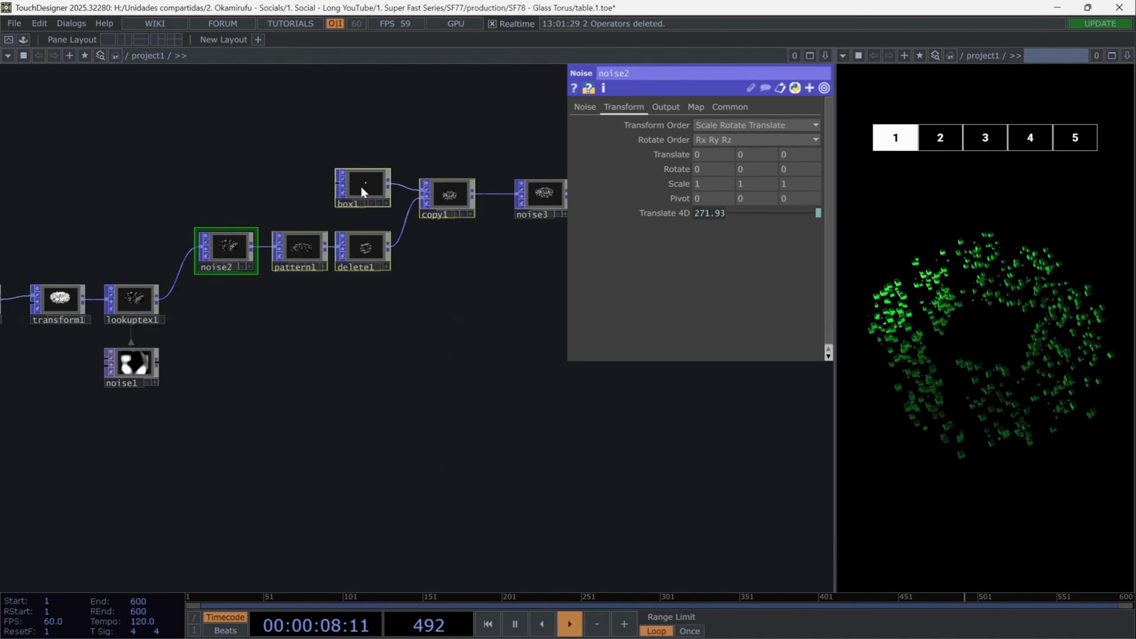
{"action": "key", "text": "ctrl+v"}
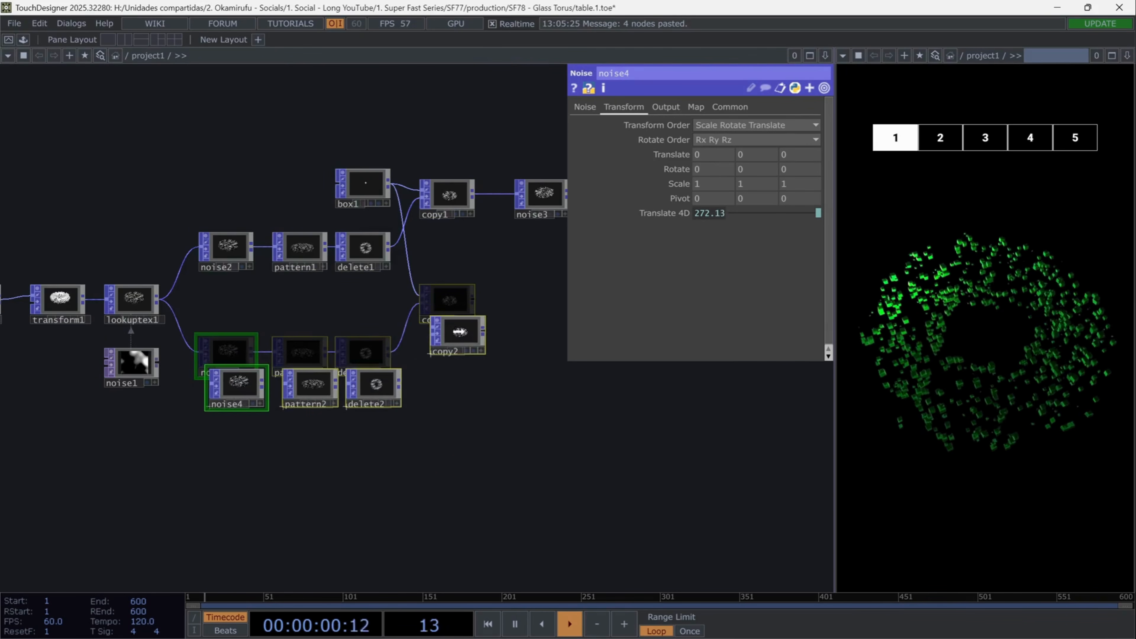
{"action": "left_click", "coordinate": [459, 333]}
{"action": "scroll", "coordinate": [393, 388], "scroll_direction": "up", "scroll_amount": 3}
{"action": "left_click", "coordinate": [392, 473]}
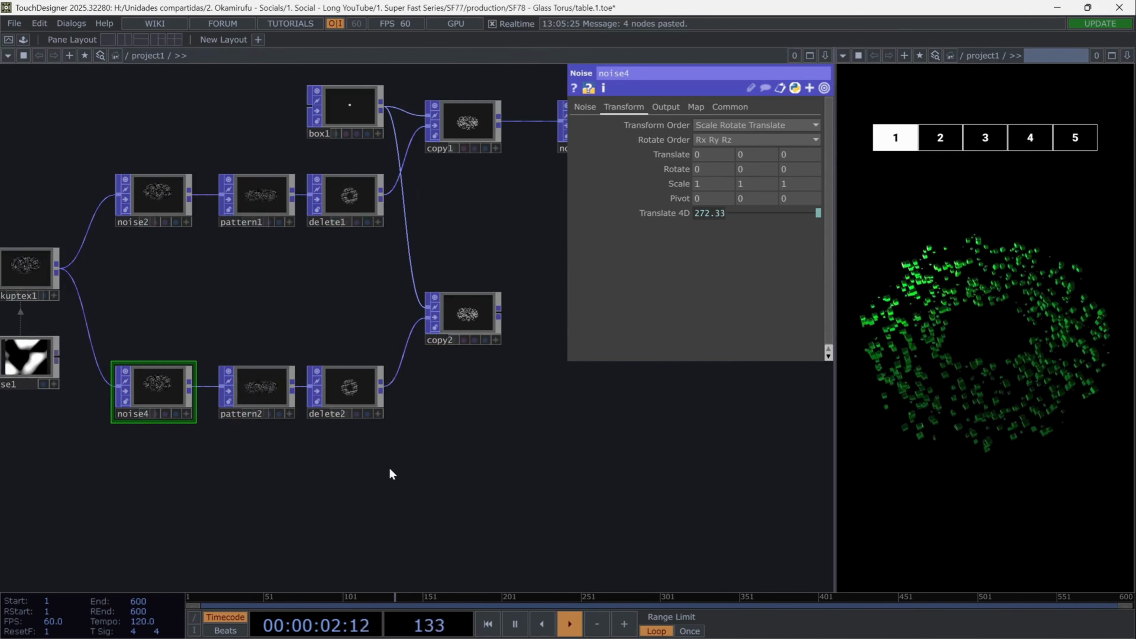
- Set pattern2's type to Random and turn on Invert for delete2's attribute condition
{"action": "left_click", "coordinate": [252, 397]}
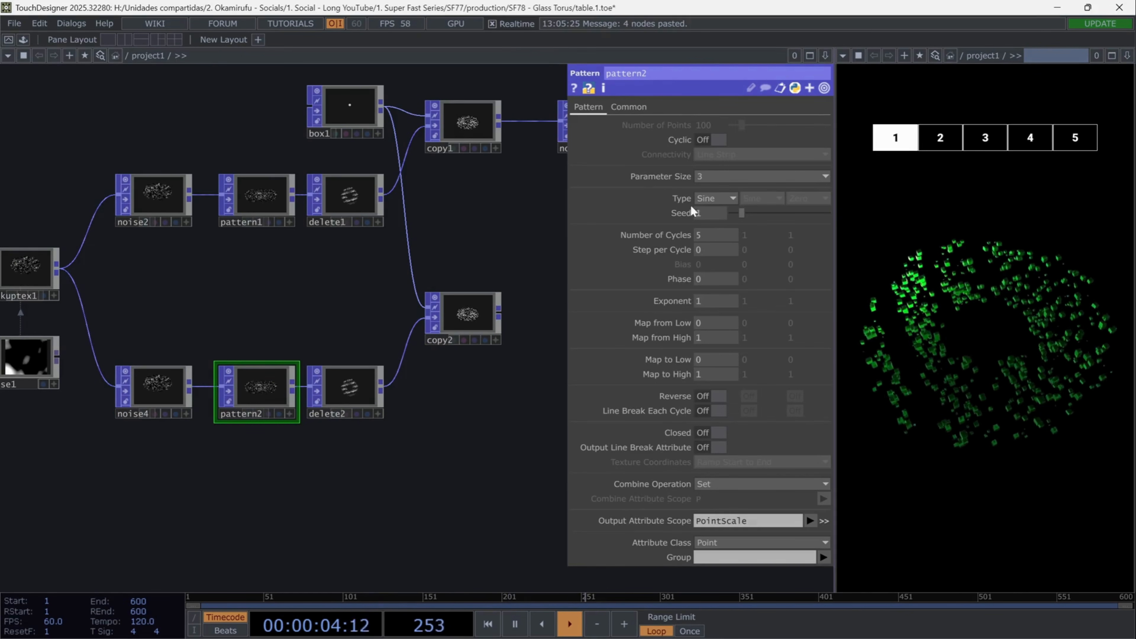
{"action": "left_click", "coordinate": [707, 199]}
{"action": "left_click", "coordinate": [726, 385]}
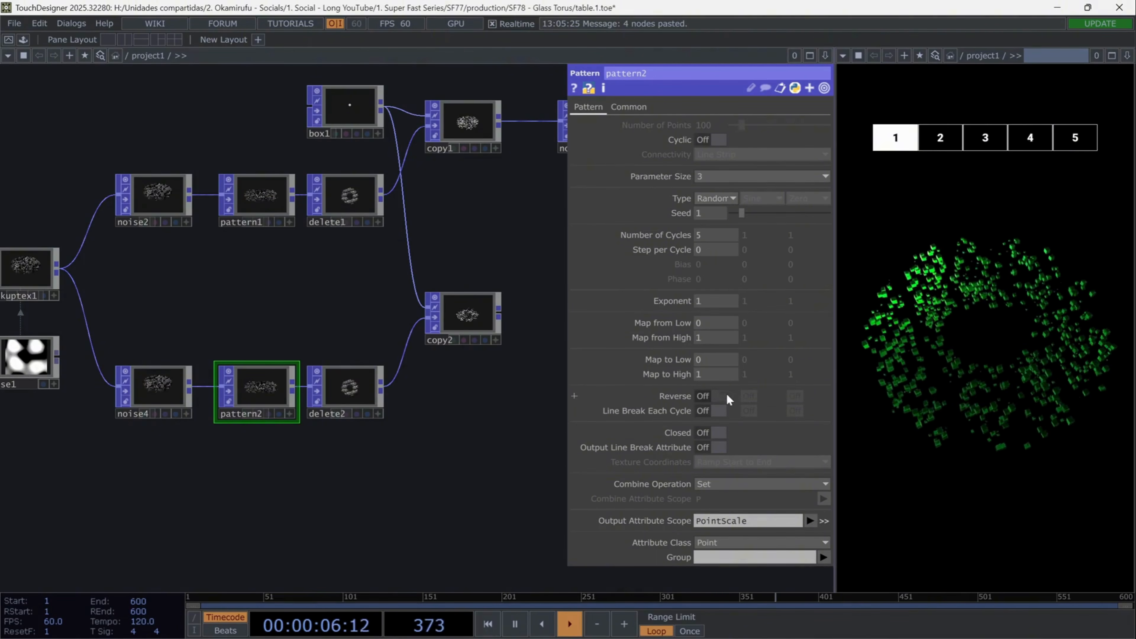
{"action": "left_click", "coordinate": [356, 397]}
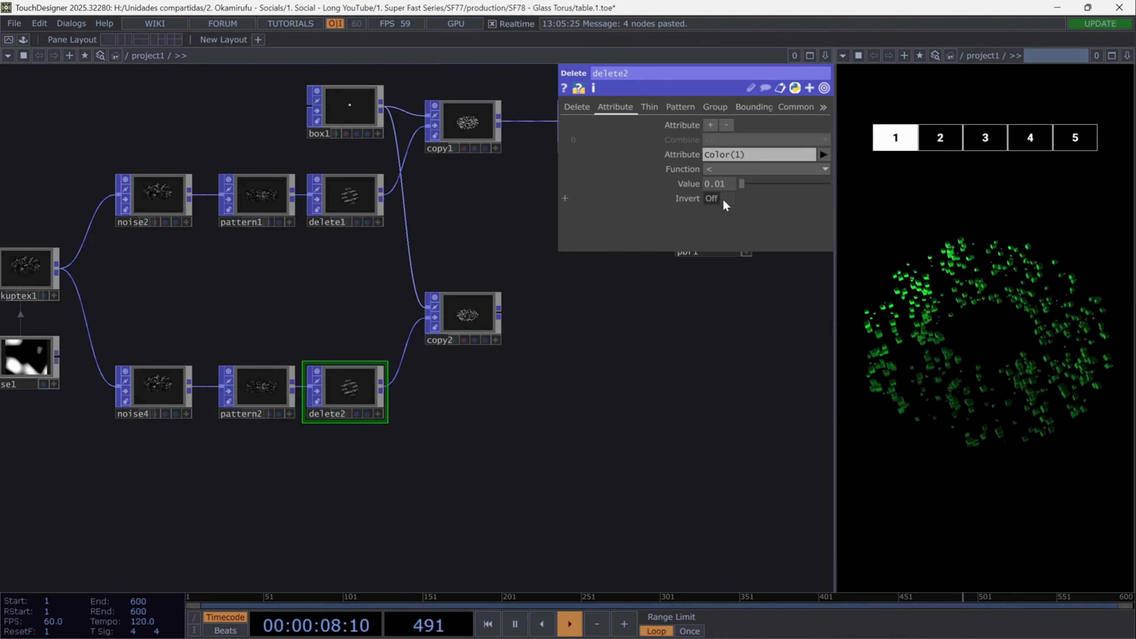
- Add a Sphere POP above delete2 with a uniform scale of 0.102 and connect it to copy2 in place of the box
{"action": "scroll", "coordinate": [349, 393], "scroll_direction": "up", "scroll_amount": 3}
{"action": "left_click_drag", "start_coordinate": [544, 421], "coordinate": [492, 447]}
{"action": "key", "text": "Tab"}
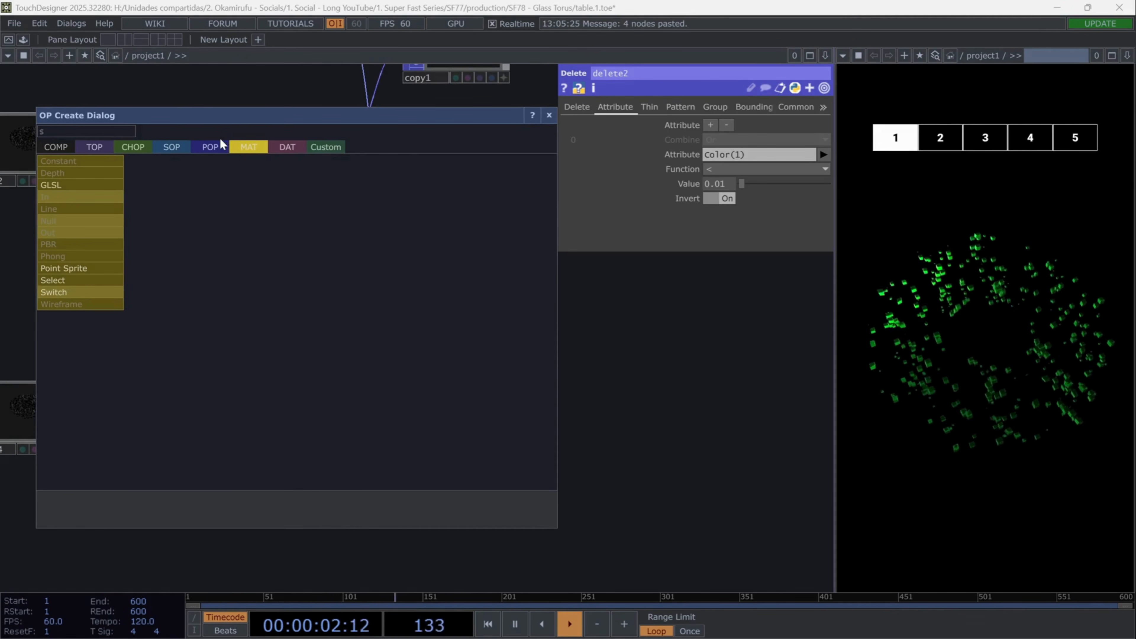
{"action": "left_click", "coordinate": [222, 144]}
{"action": "key", "text": "Escape"}
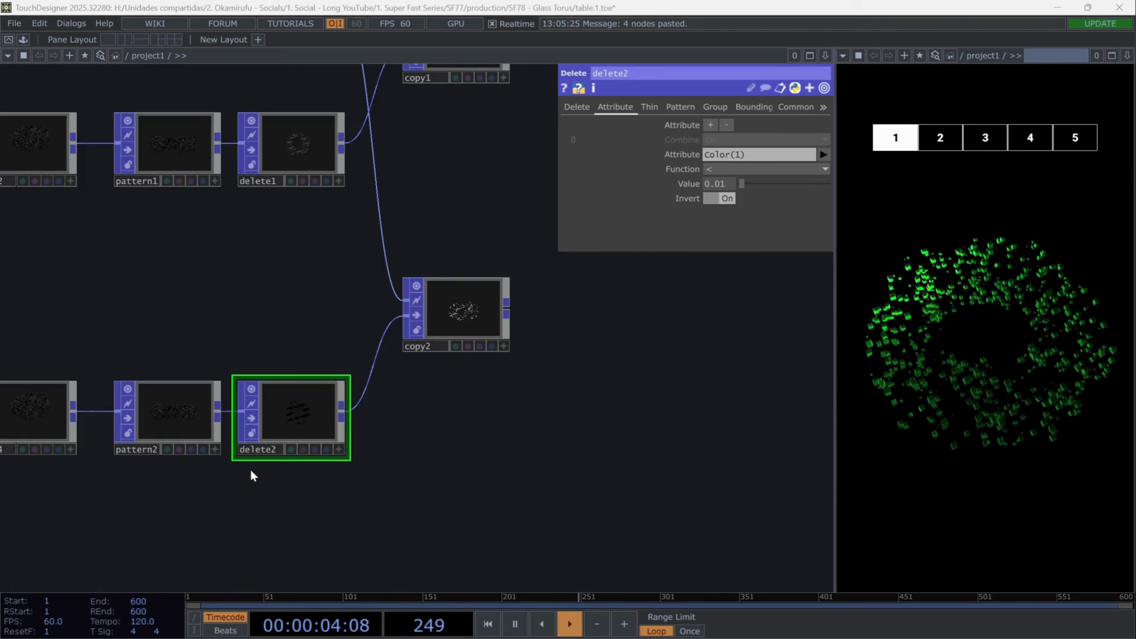
{"action": "left_click", "coordinate": [291, 313]}
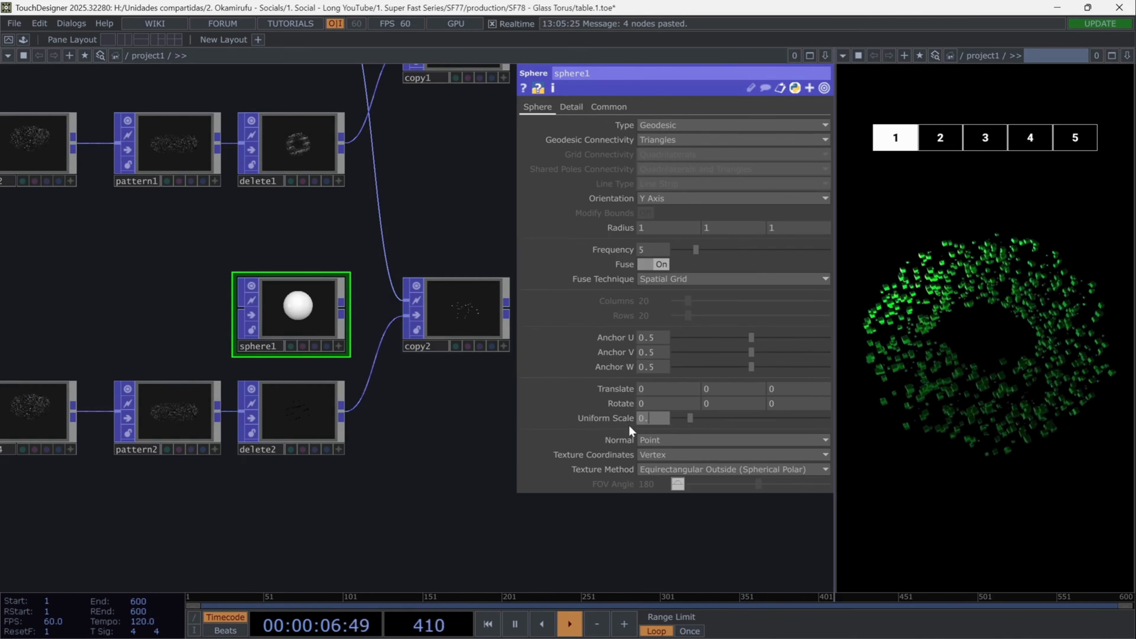
{"action": "type", "text": "0.102"}
{"action": "key", "text": "Return"}
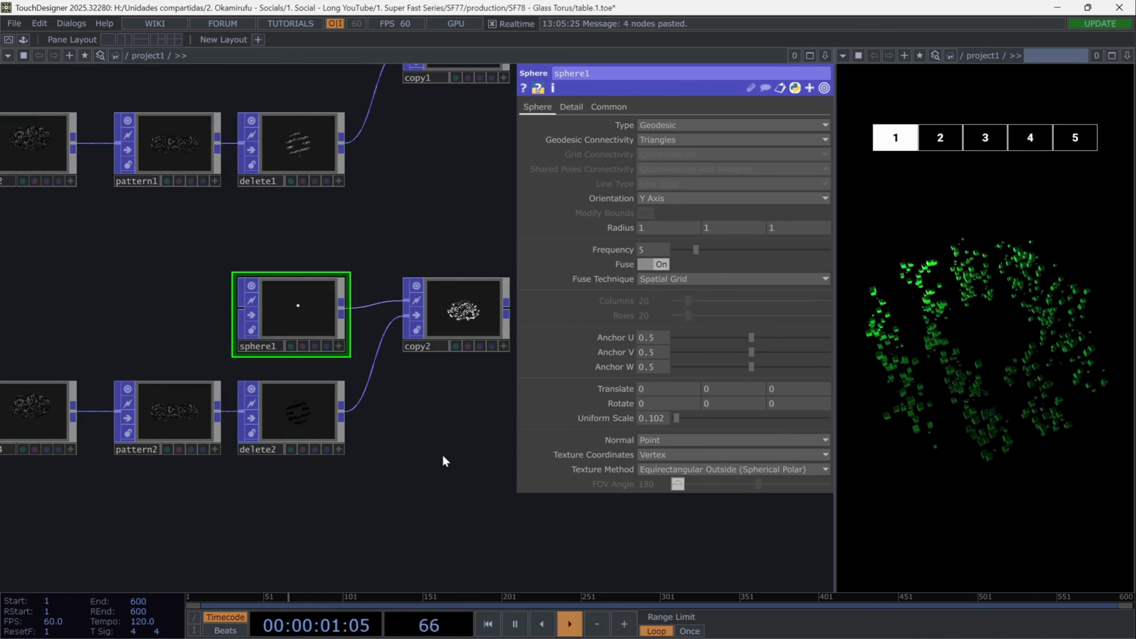
- Duplicate noise3, place the copy after copy2 and connect copy2's output to it
{"action": "scroll", "coordinate": [310, 394], "scroll_direction": "down", "scroll_amount": 5}
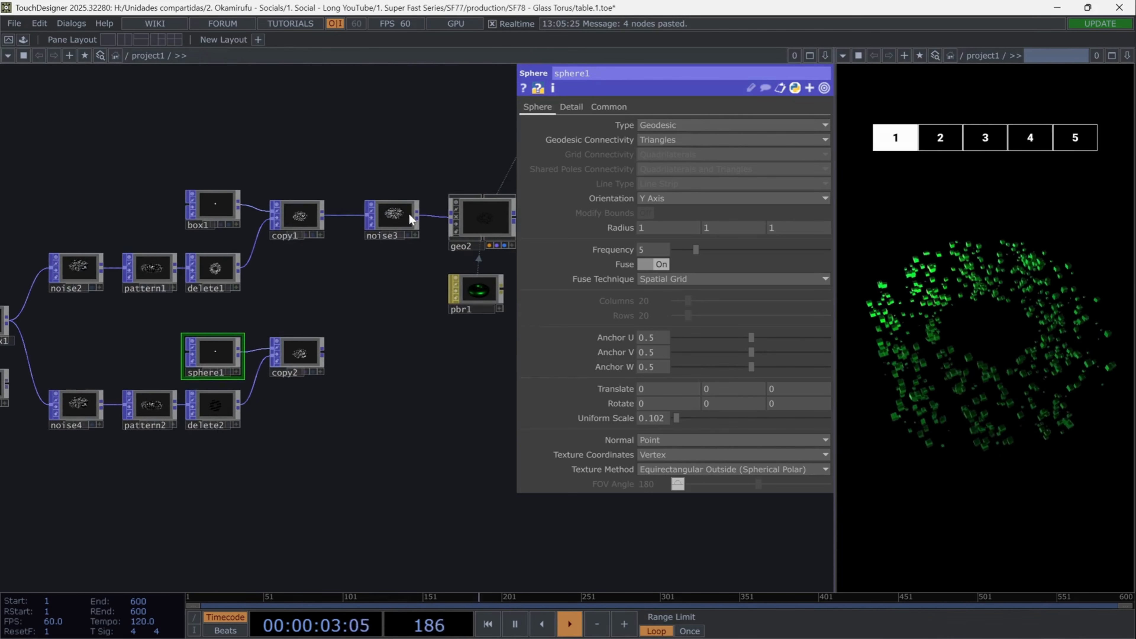
{"action": "left_click", "coordinate": [400, 212]}
{"action": "key", "text": "ctrl+c"}
{"action": "key", "text": "ctrl+v"}
{"action": "left_click", "coordinate": [370, 356]}
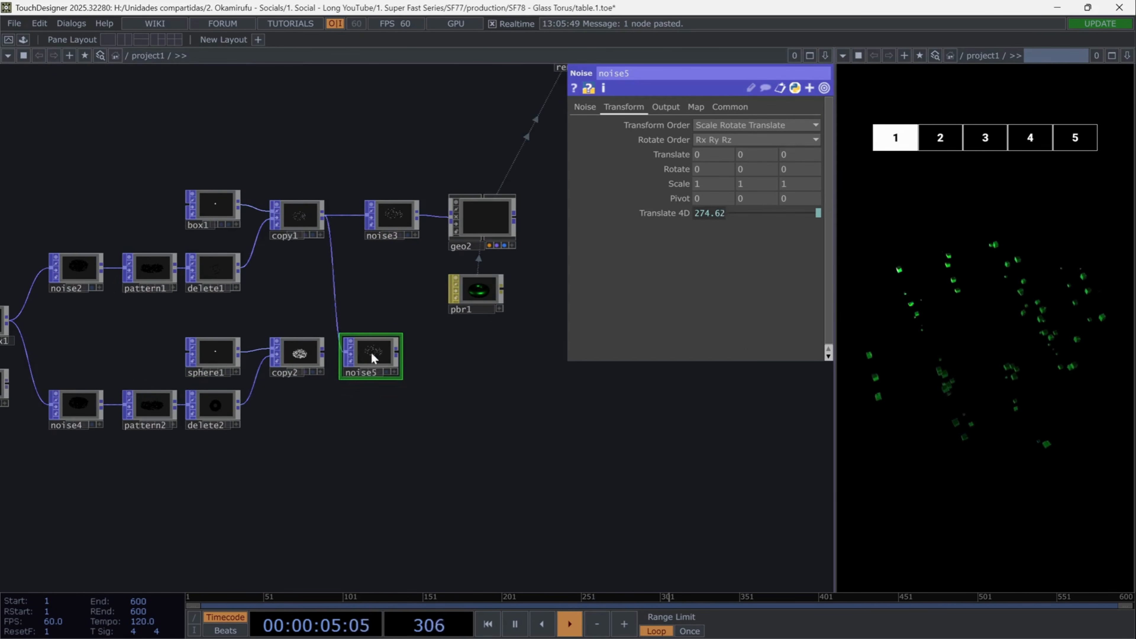
{"action": "left_click_drag", "start_coordinate": [337, 328], "coordinate": [364, 355]}
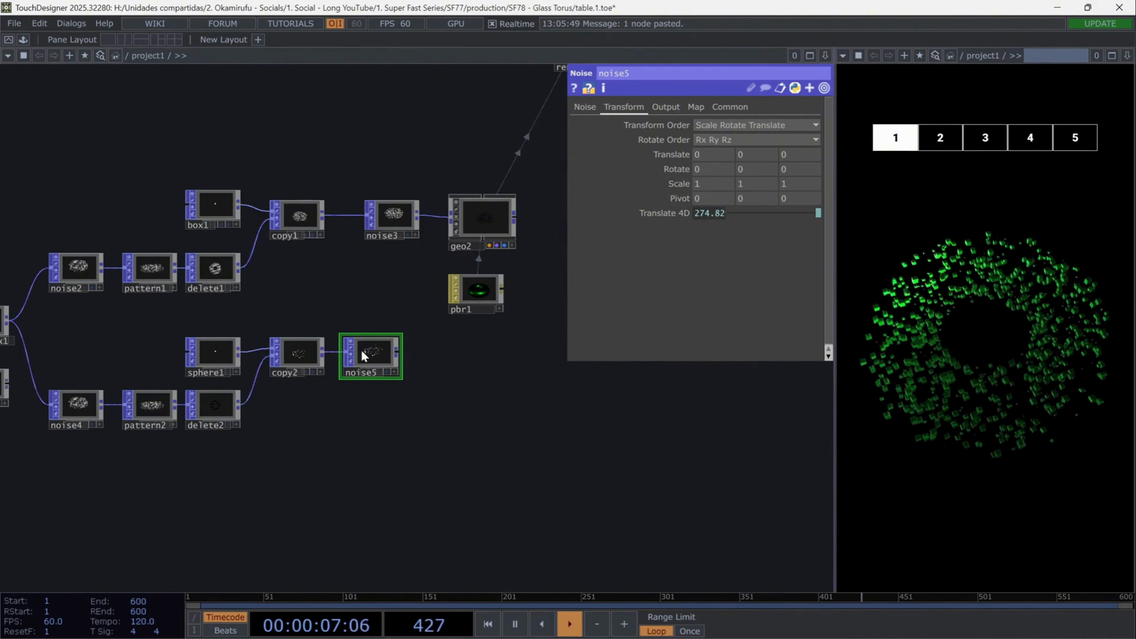
- Add a Geometry COMP after noise5, fed by the sphere branch
{"action": "key", "text": "Tab"}
{"action": "type", "text": "geo"}
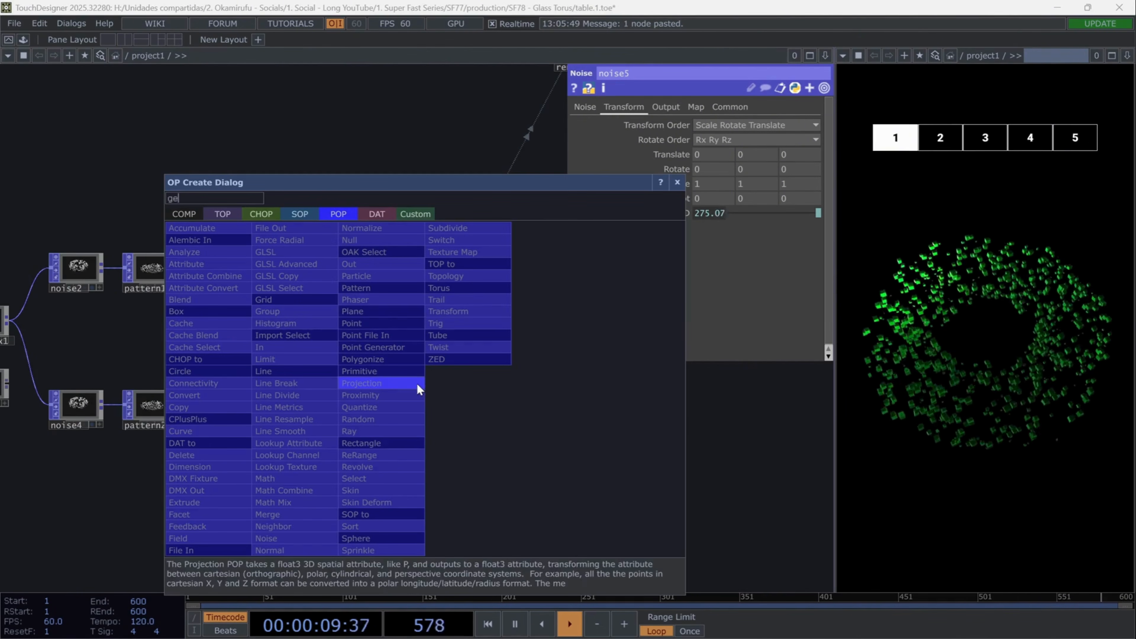
{"action": "left_click", "coordinate": [184, 214]}
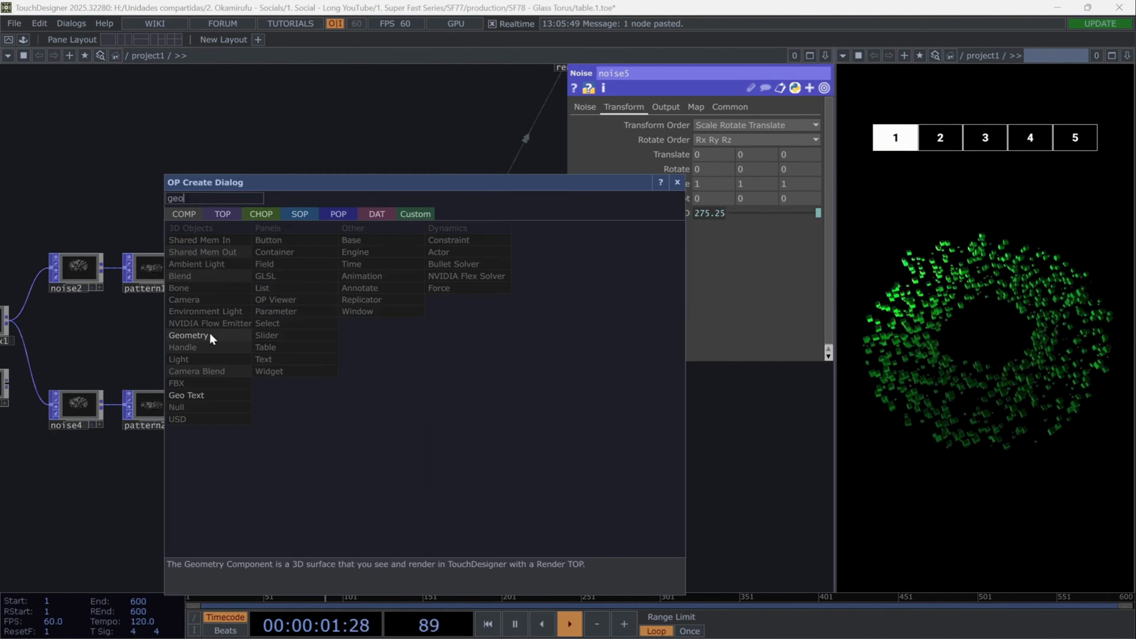
{"action": "left_click", "coordinate": [211, 335]}
{"action": "left_click", "coordinate": [440, 404]}
- Add a PBR material below the geo3 Geometry COMP
{"action": "scroll", "coordinate": [389, 412], "scroll_direction": "up", "scroll_amount": 5}
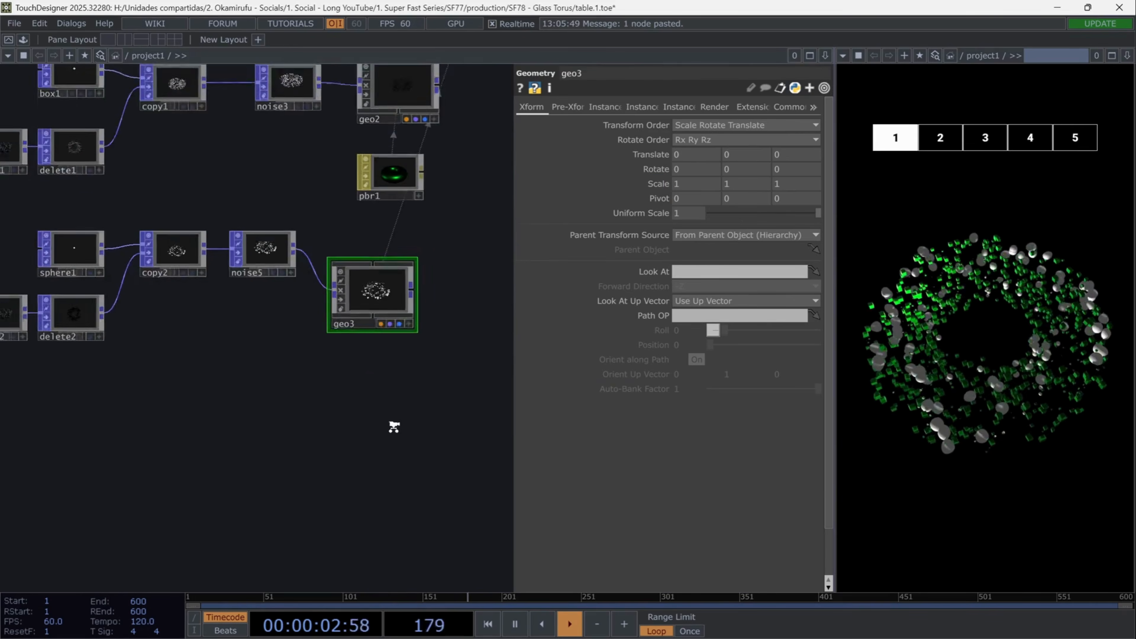
{"action": "key", "text": "Tab"}
{"action": "type", "text": "p"}
{"action": "left_click", "coordinate": [345, 255]}
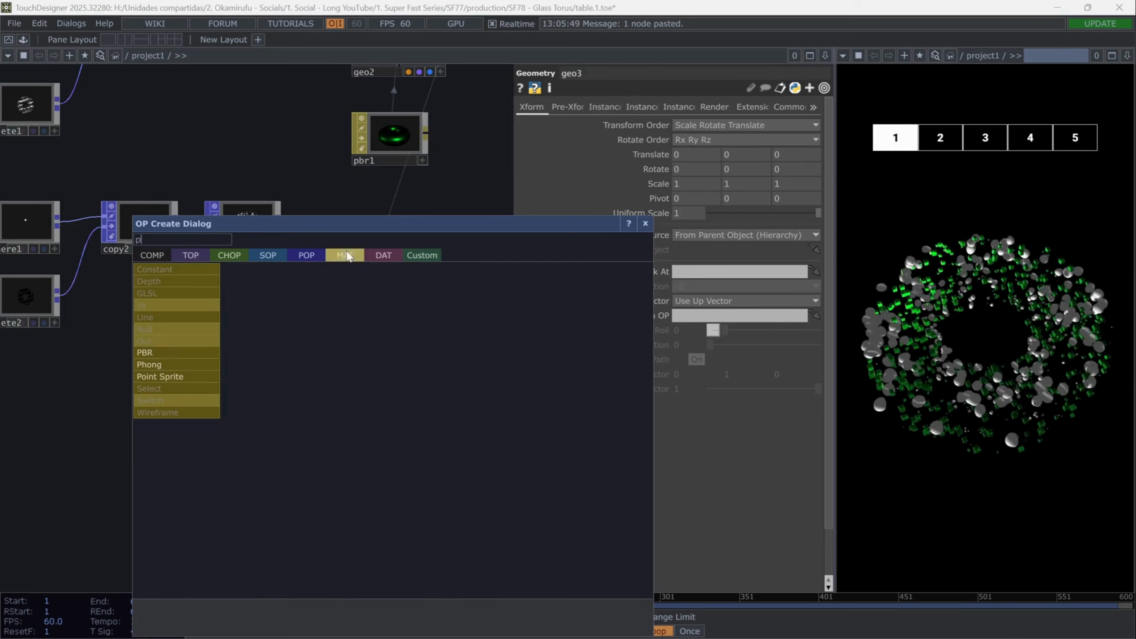
{"action": "left_click", "coordinate": [181, 352]}
{"action": "left_click", "coordinate": [366, 373]}
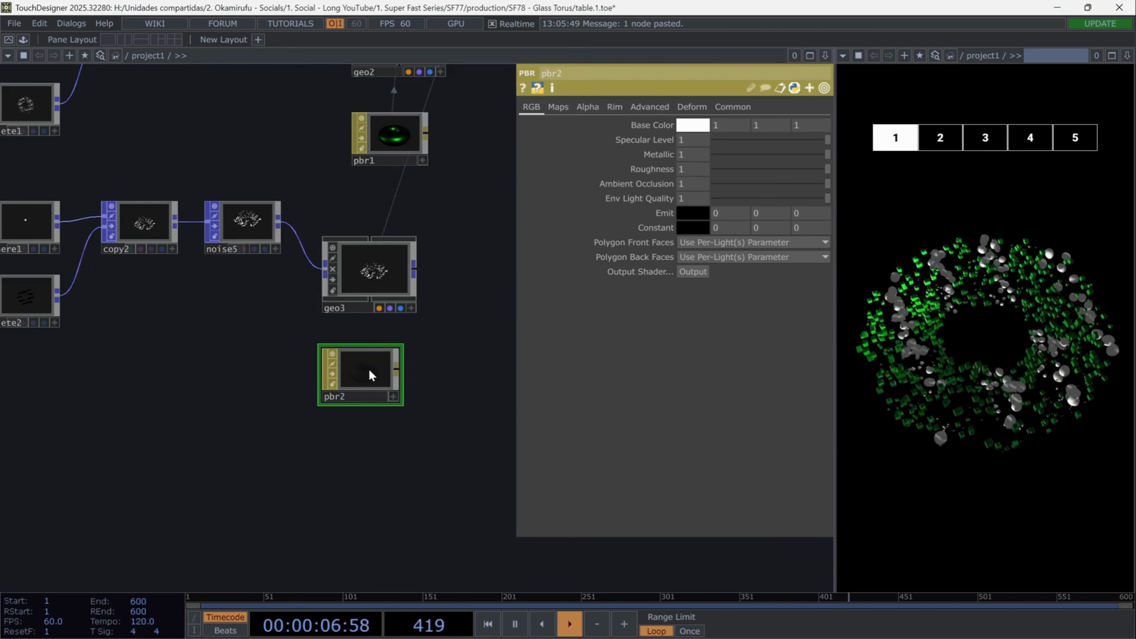
- Set pbr2's base color to blue (0, 0.18431, 1) and assign it as geo3's material
{"action": "left_click", "coordinate": [693, 126]}
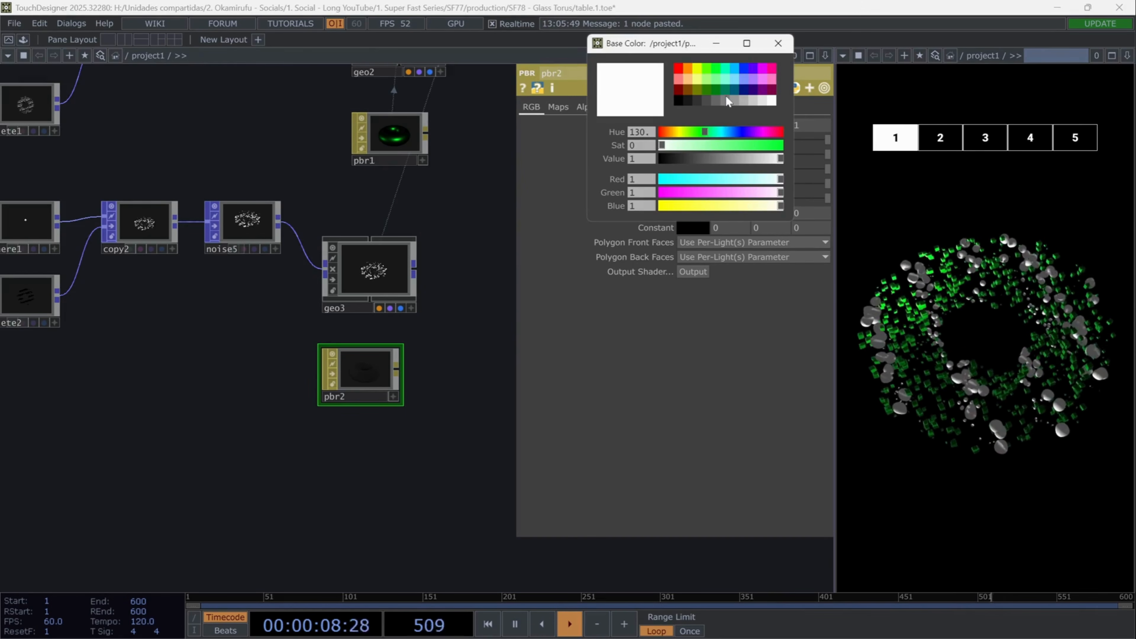
{"action": "left_click", "coordinate": [742, 69]}
{"action": "left_click", "coordinate": [778, 44]}
{"action": "left_click_drag", "start_coordinate": [365, 369], "coordinate": [390, 261]}
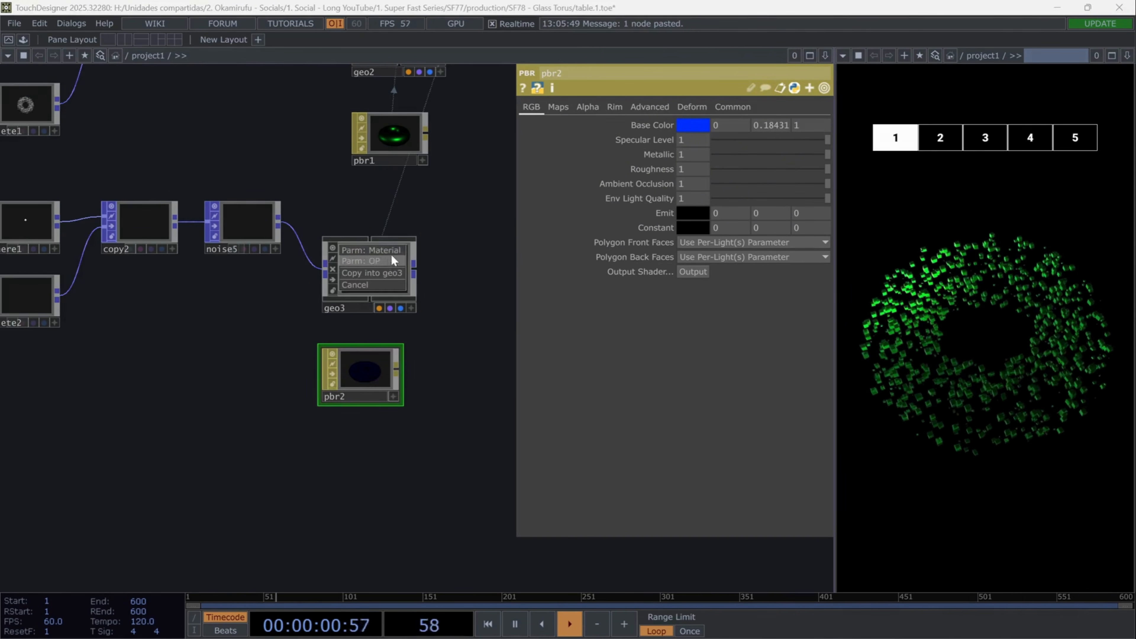
{"action": "left_click", "coordinate": [391, 250]}
- Add a Torus POP in the empty area below the sphere branch
{"action": "scroll", "coordinate": [436, 296], "scroll_direction": "down", "scroll_amount": 3}
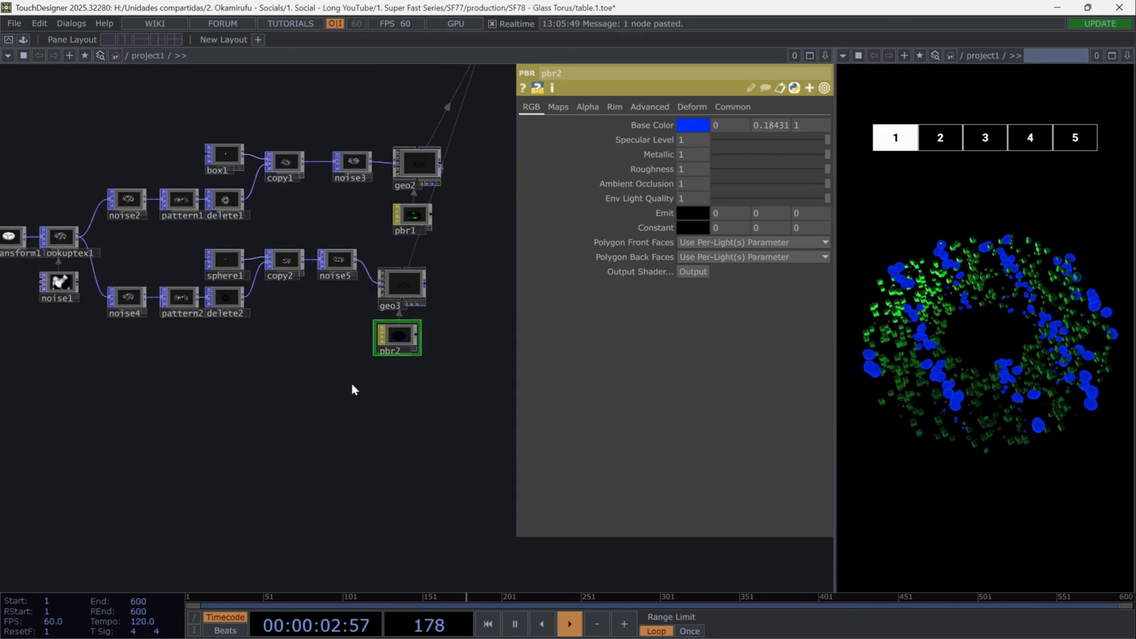
{"action": "key", "text": "Tab"}
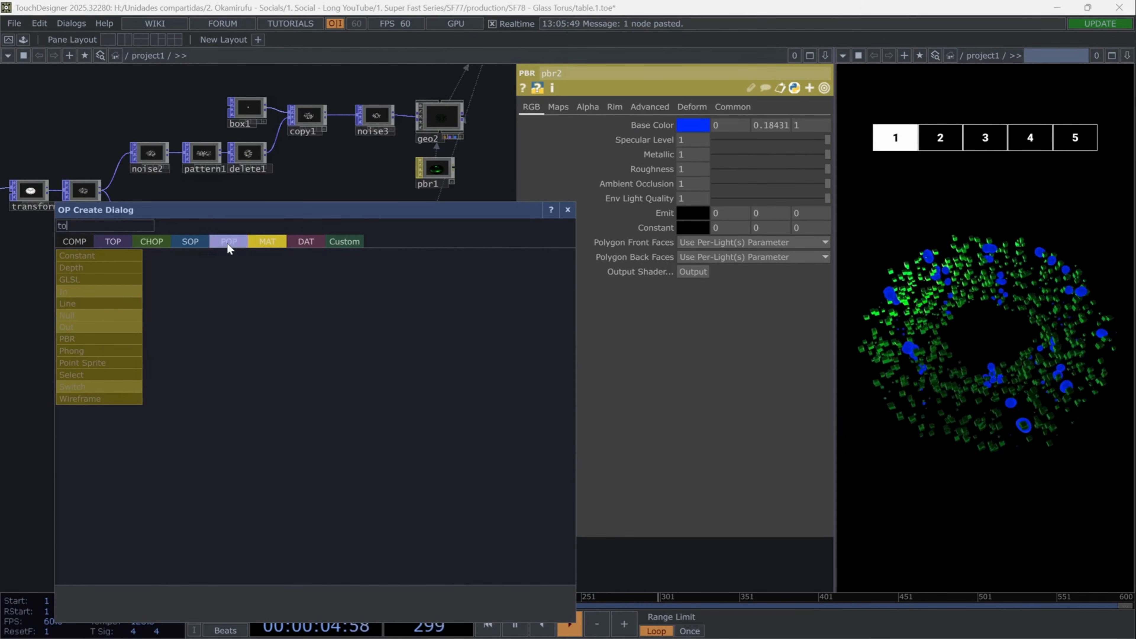
{"action": "type", "text": "to"}
{"action": "left_click", "coordinate": [228, 241]}
{"action": "left_click", "coordinate": [358, 319]}
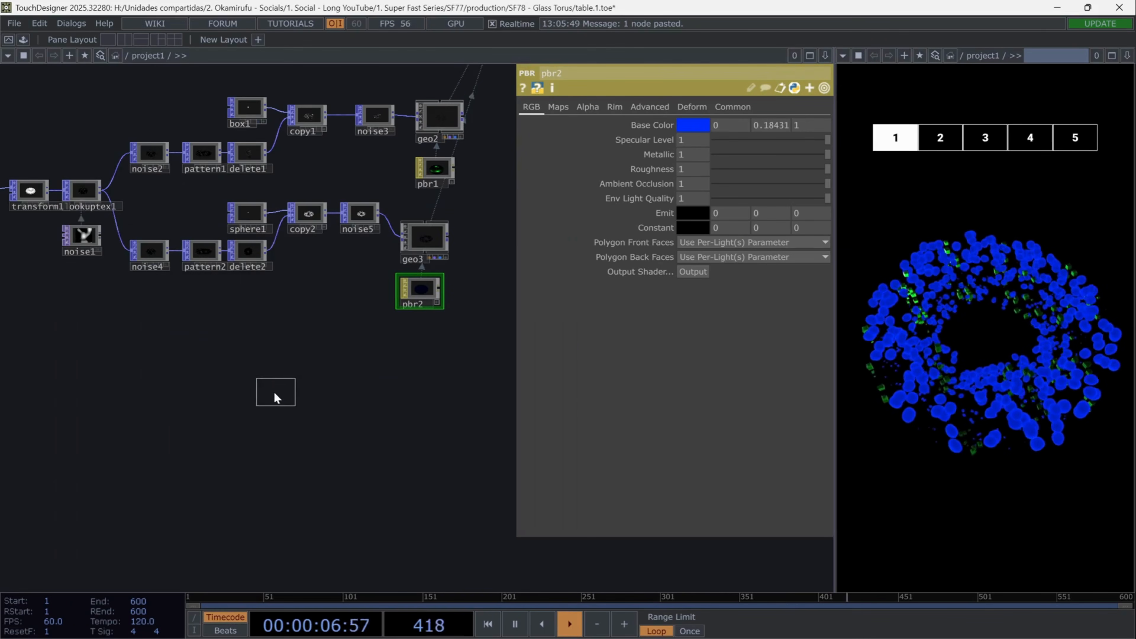
{"action": "left_click", "coordinate": [273, 391]}
- Set the new torus's connectivity to Rows and Columns and its radius to 0.918 and 0.622
{"action": "left_click", "coordinate": [745, 124]}
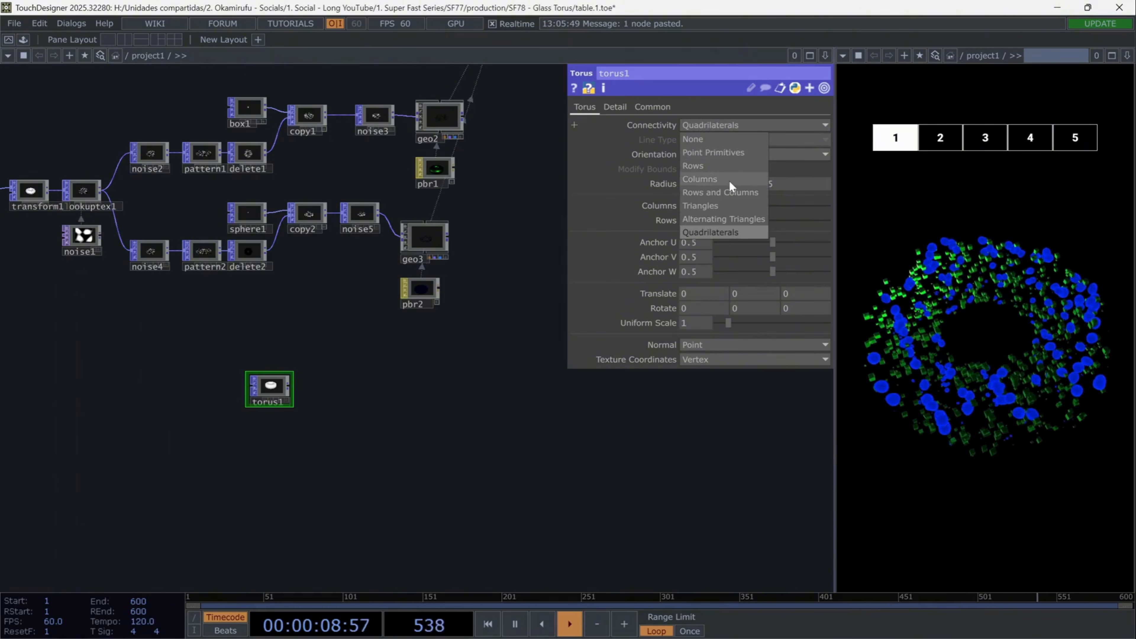
{"action": "left_click", "coordinate": [729, 192]}
{"action": "type", "text": "0.918"}
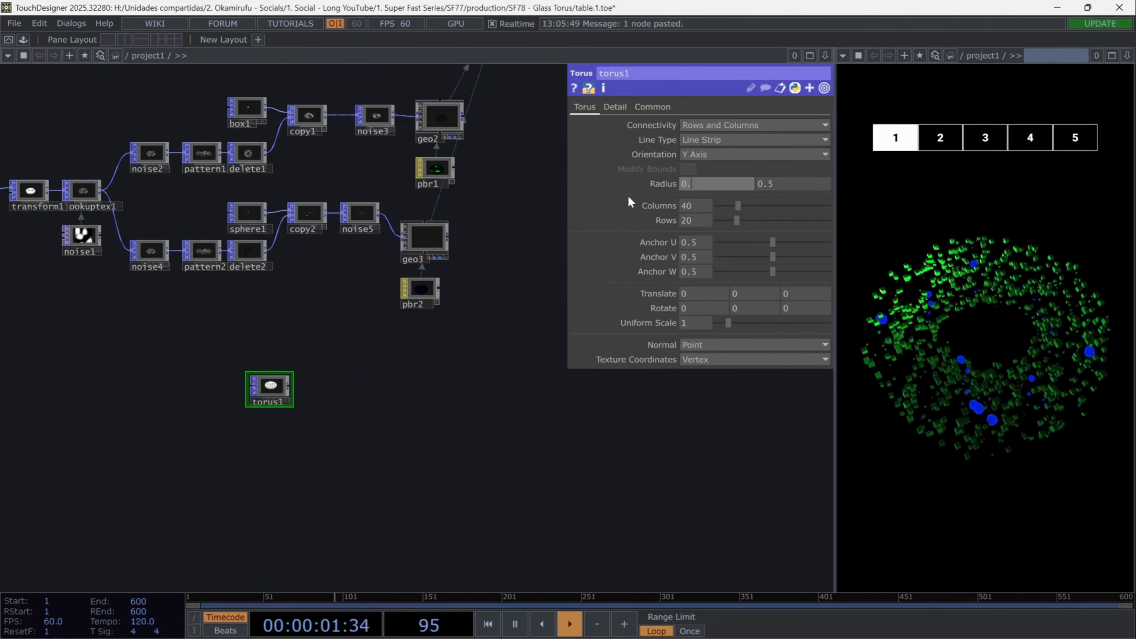
{"action": "left_click", "coordinate": [786, 186]}
{"action": "type", "text": "0."}
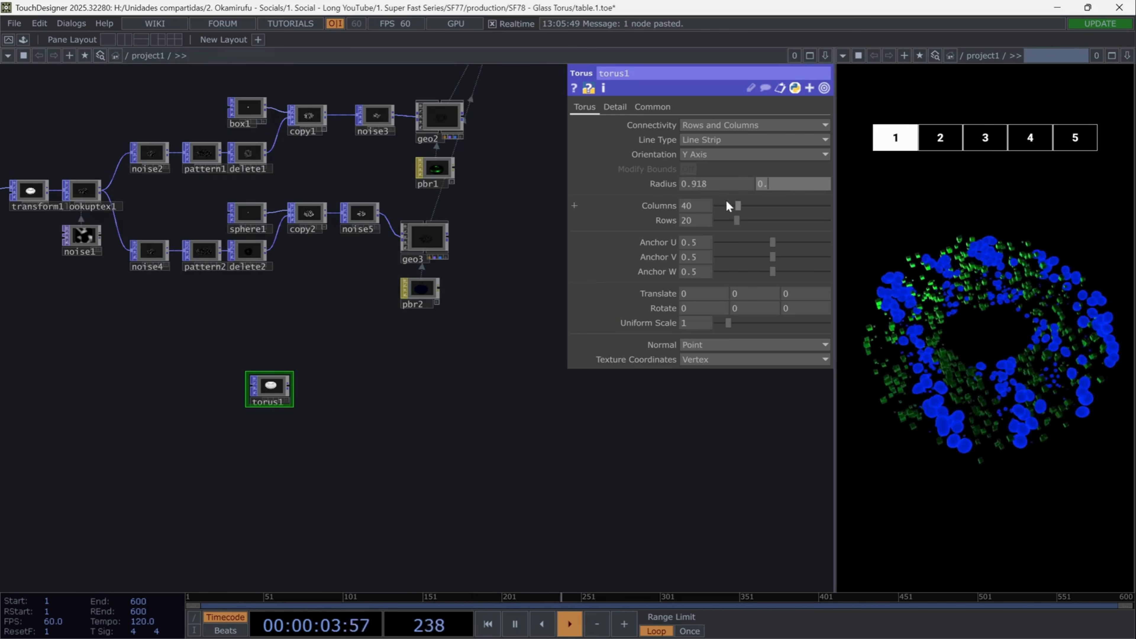
{"action": "type", "text": "622"}
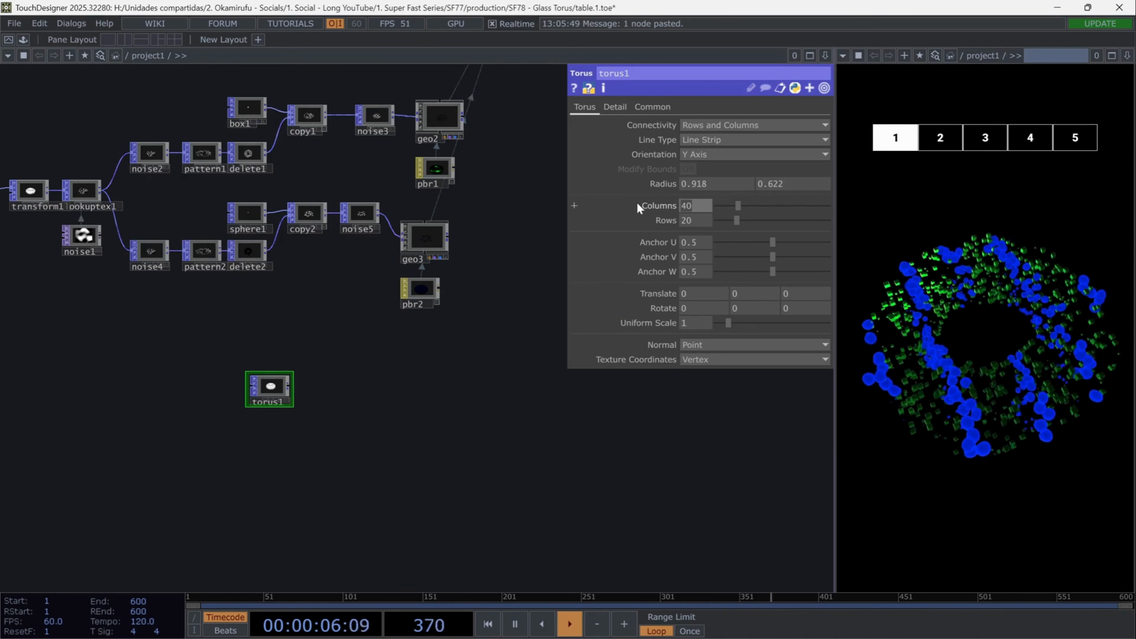
{"action": "type", "text": "30"}
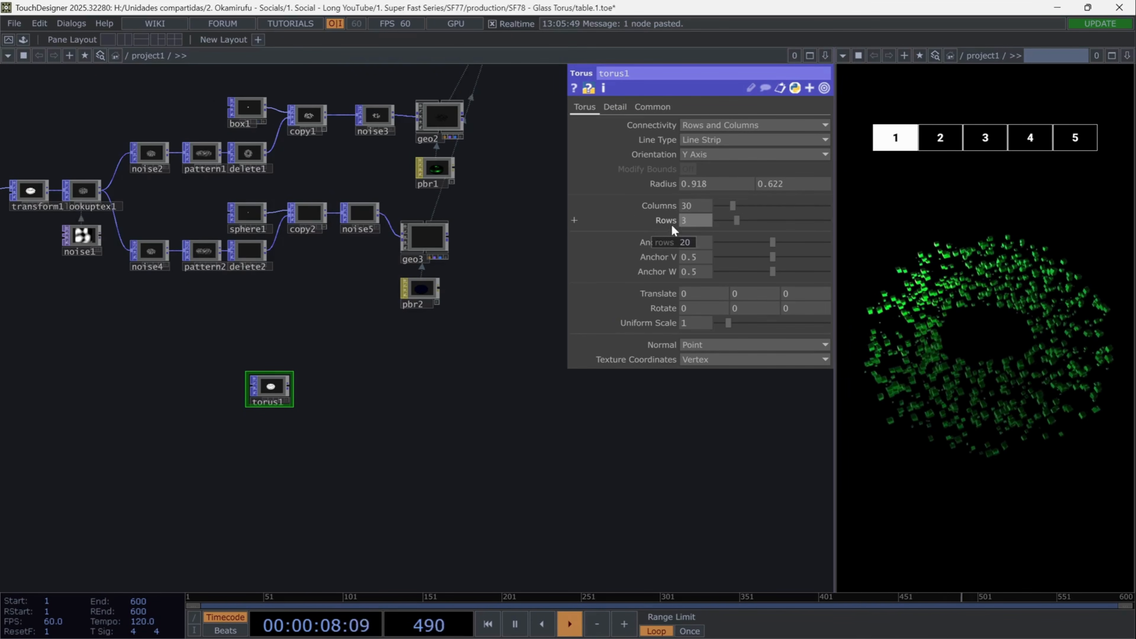
- Set torus1 to 30 columns and 30 rows with a uniform scale of 1.532
{"action": "left_click_drag", "start_coordinate": [671, 327], "coordinate": [690, 324]}
{"action": "key", "text": "Return"}
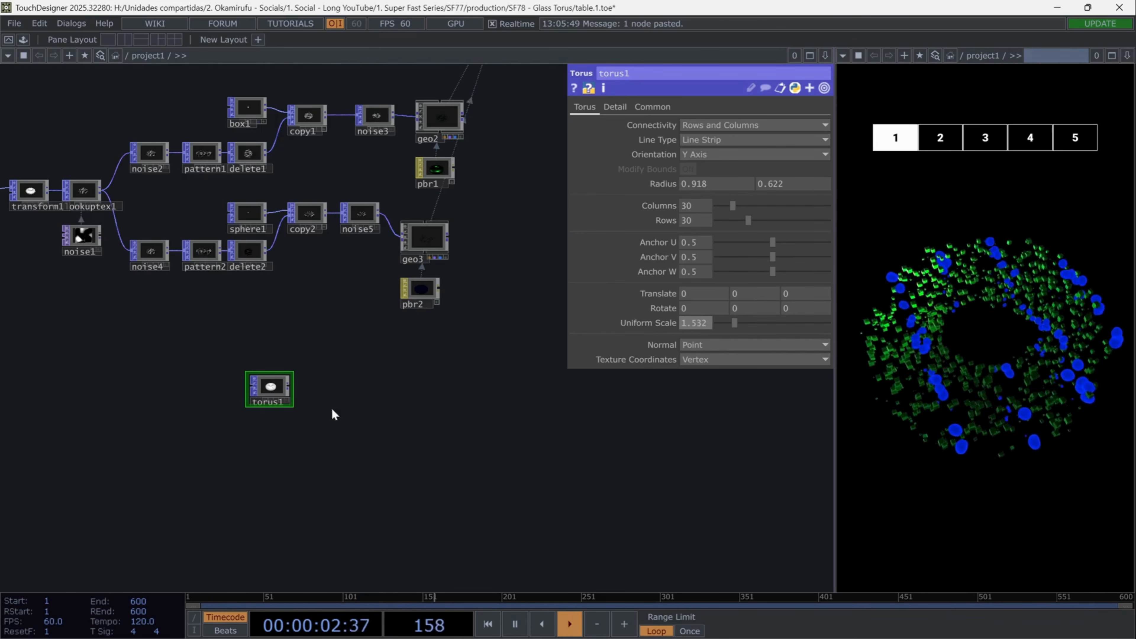
- Add a Geometry COMP to the network, fed by torus1
{"action": "key", "text": "Tab"}
{"action": "type", "text": "geo"}
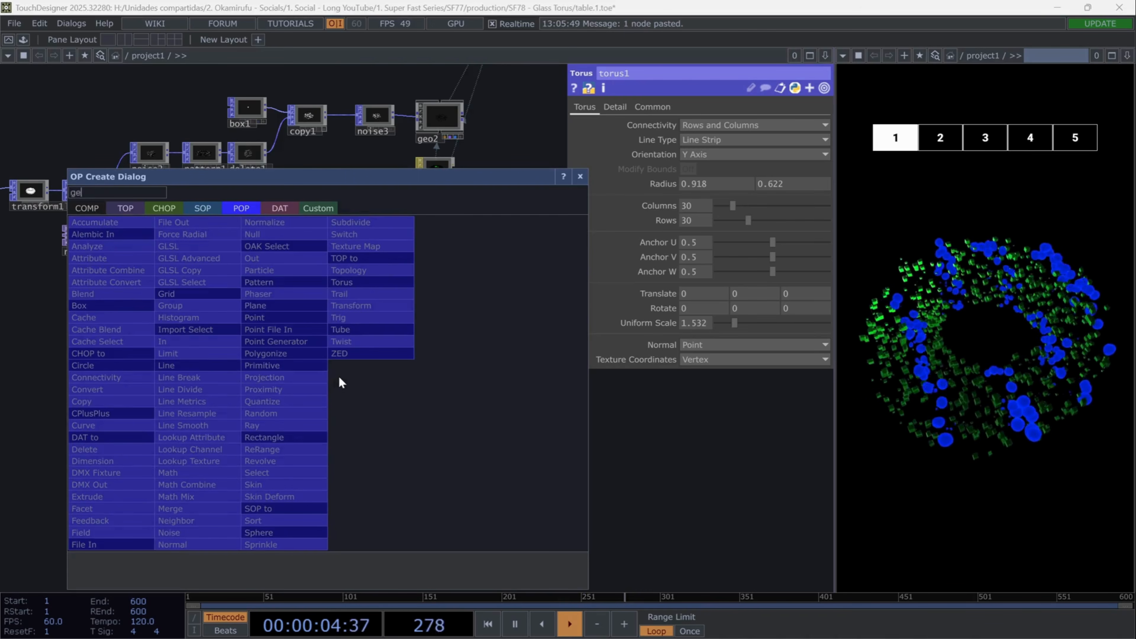
{"action": "left_click", "coordinate": [82, 208]}
{"action": "left_click", "coordinate": [118, 325]}
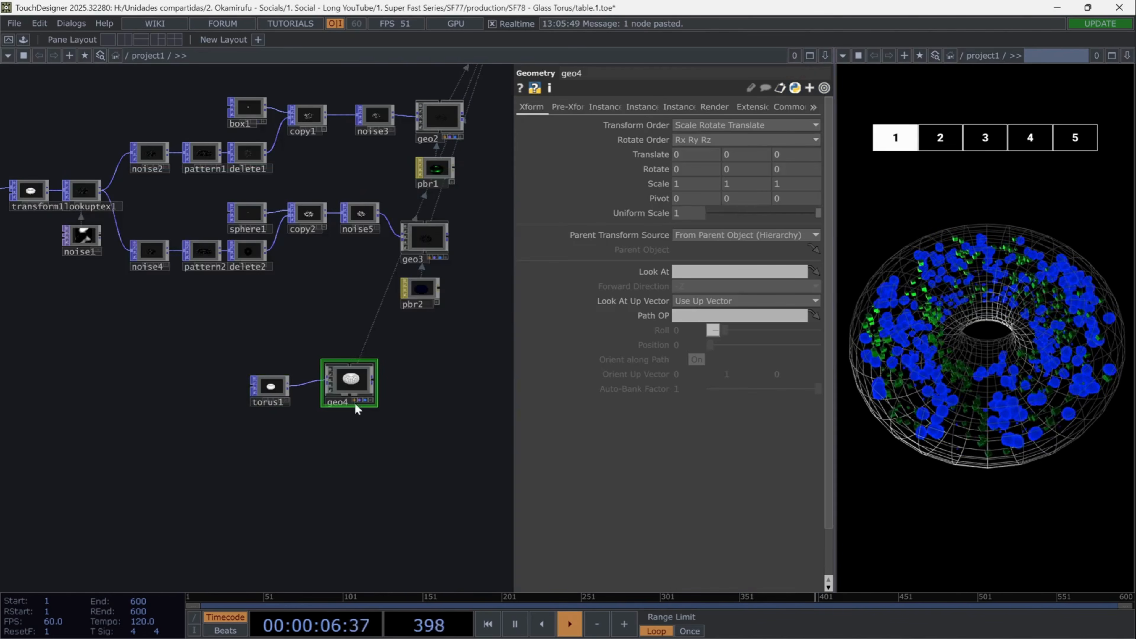
- Add a Wireframe MAT below geo4 and assign it as geo4's material
{"action": "left_click", "coordinate": [354, 402]}
{"action": "key", "text": "Tab"}
{"action": "left_click", "coordinate": [313, 260]}
{"action": "type", "text": "w"}
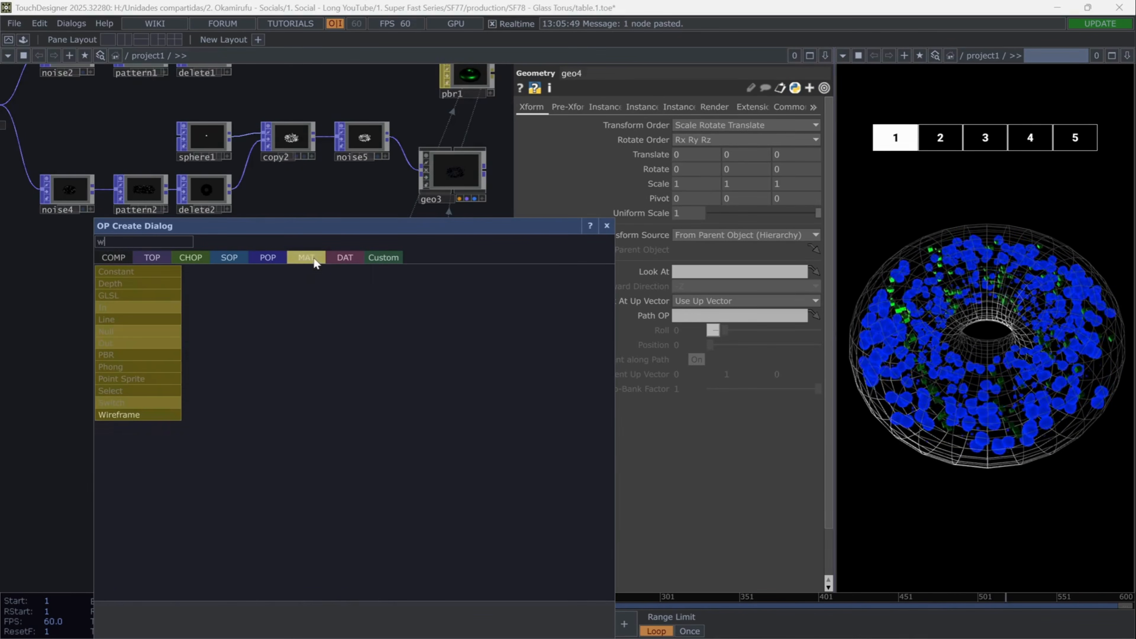
{"action": "left_click", "coordinate": [168, 414]}
{"action": "left_click", "coordinate": [350, 448]}
{"action": "left_click_drag", "start_coordinate": [347, 447], "coordinate": [358, 371]}
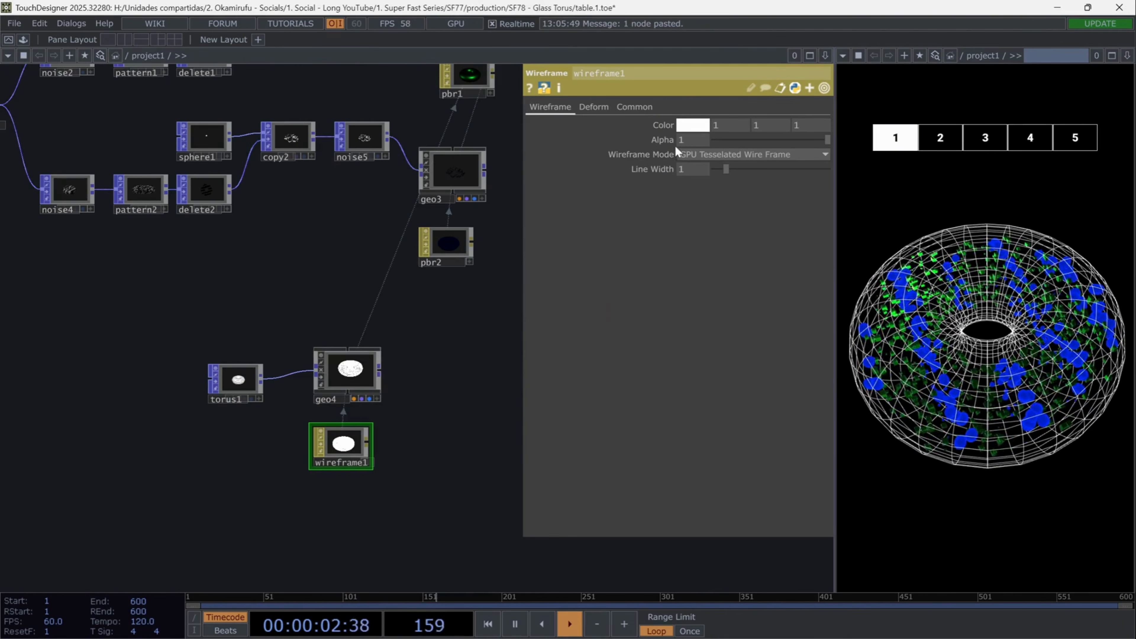
- Set the wireframe material's alpha to 0.5 and enable blending (transparency) for it
{"action": "left_click", "coordinate": [685, 140]}
{"action": "type", "text": "0."}
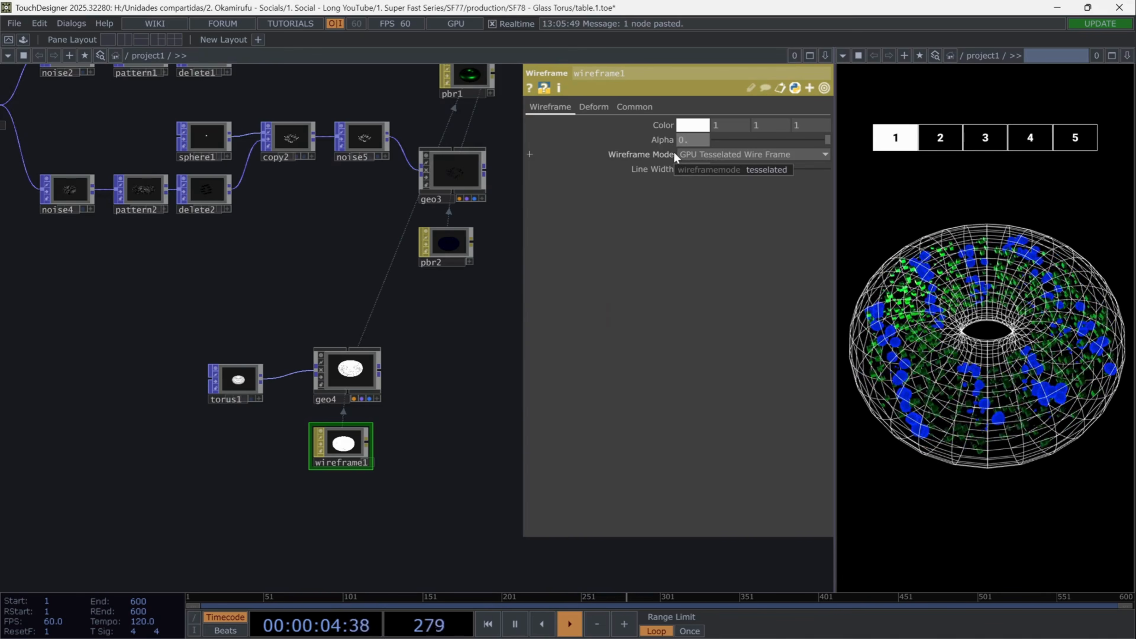
{"action": "type", "text": "5"}
{"action": "key", "text": "Return"}
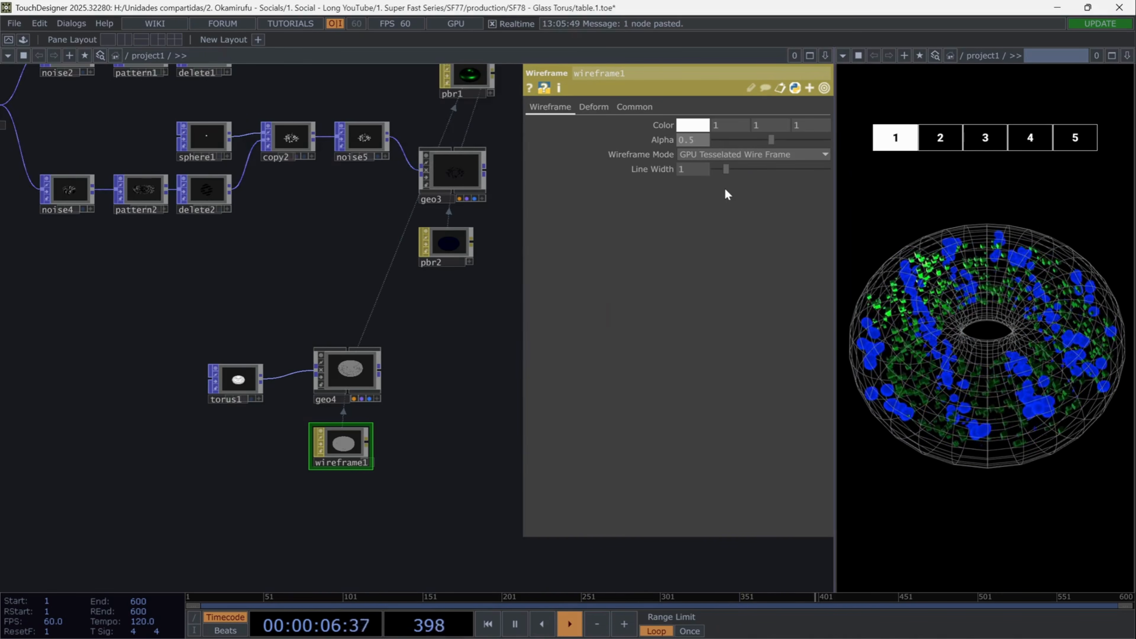
{"action": "left_click", "coordinate": [641, 108]}
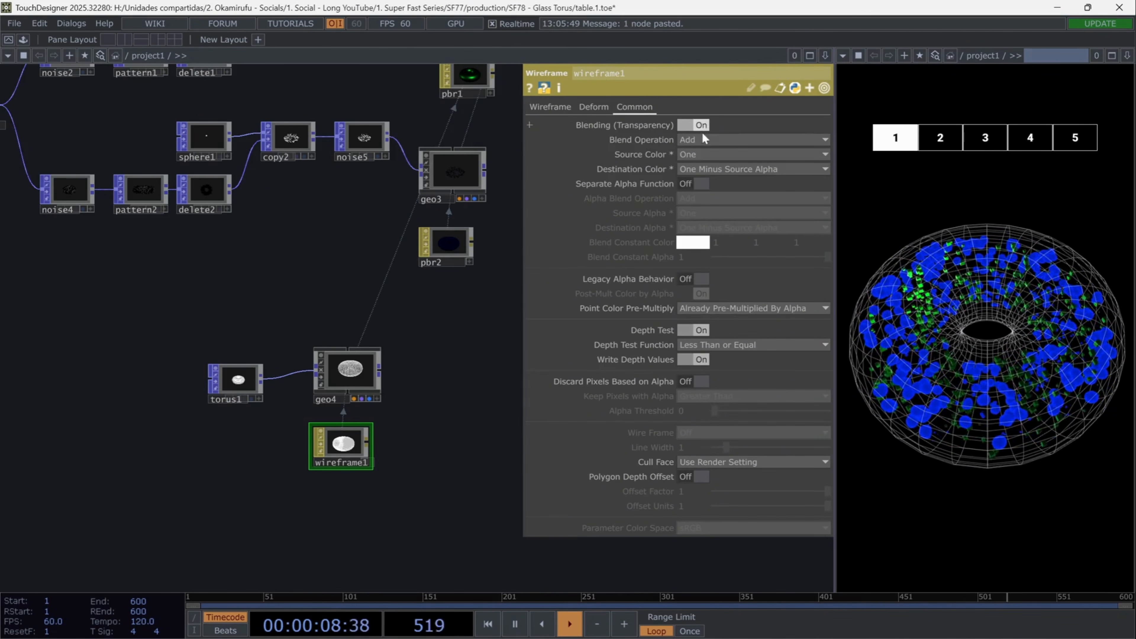
- Add a second Torus POP in the empty area below torus1
{"action": "left_click_drag", "start_coordinate": [393, 498], "coordinate": [409, 407]}
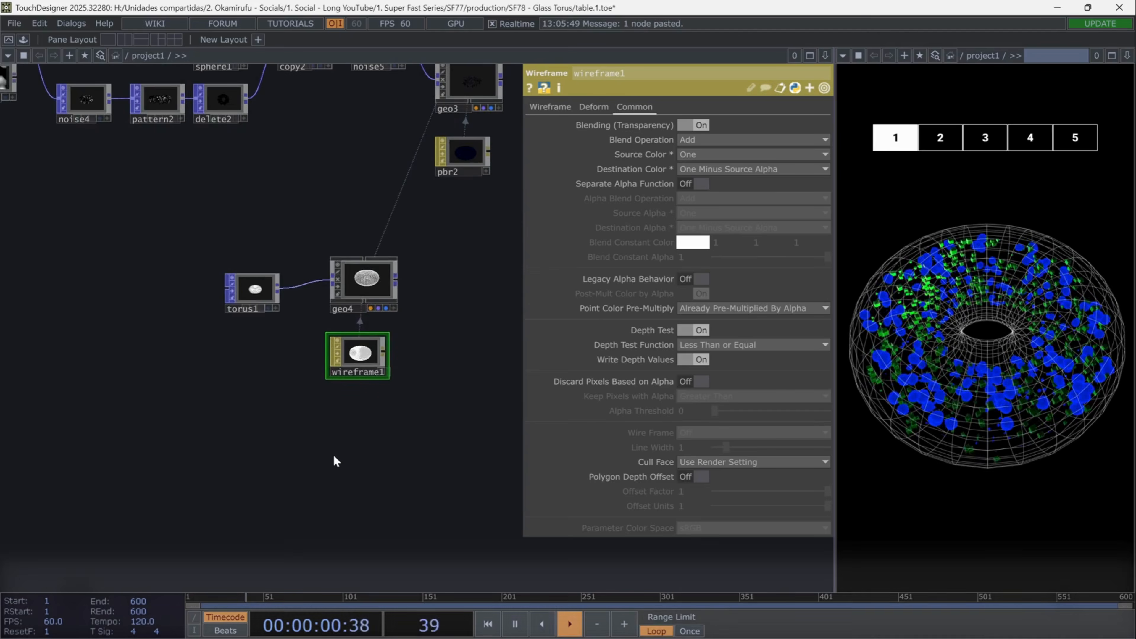
{"action": "key", "text": "Tab"}
{"action": "type", "text": "to"}
{"action": "left_click", "coordinate": [239, 256]}
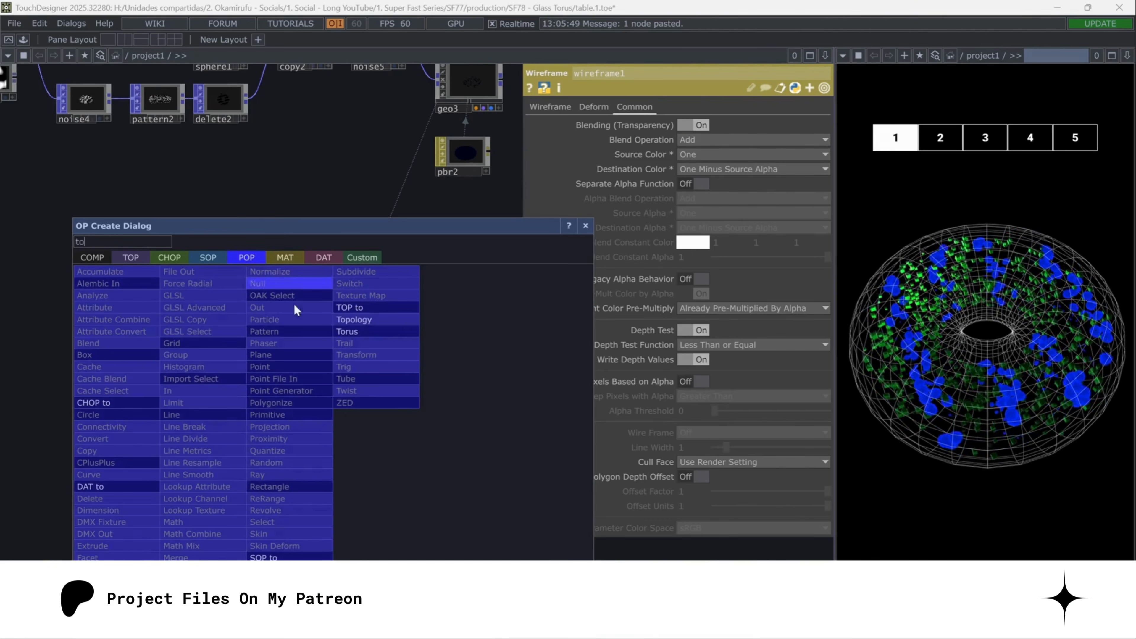
{"action": "left_click", "coordinate": [348, 329]}
- Set torus2's radius to 0.918 and 0.622
{"action": "left_click", "coordinate": [704, 184]}
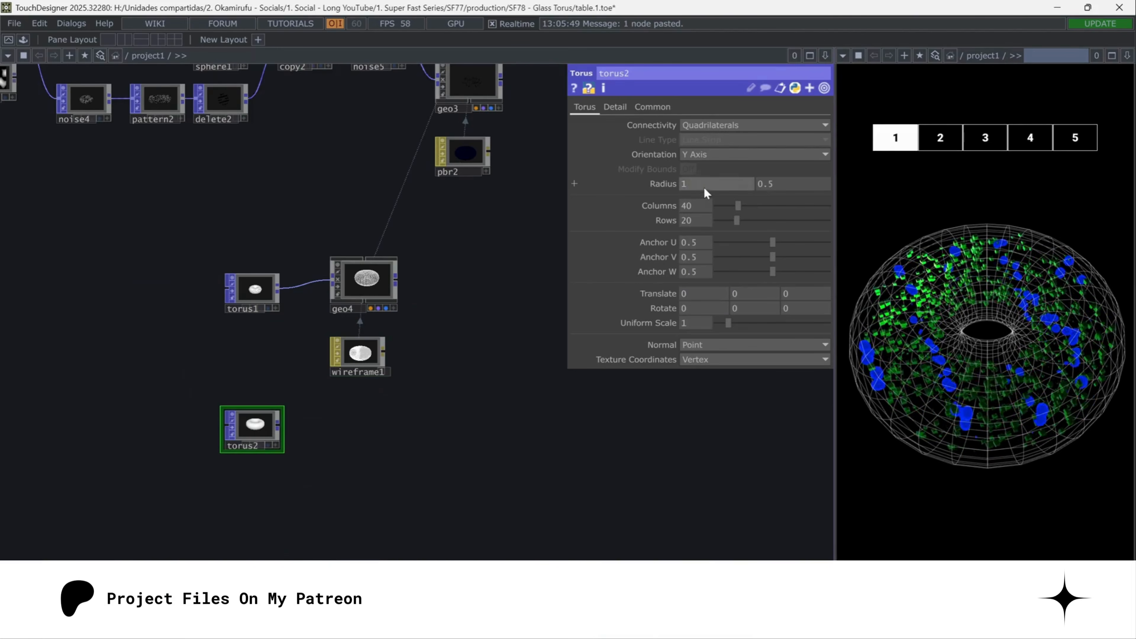
{"action": "type", "text": "0."}
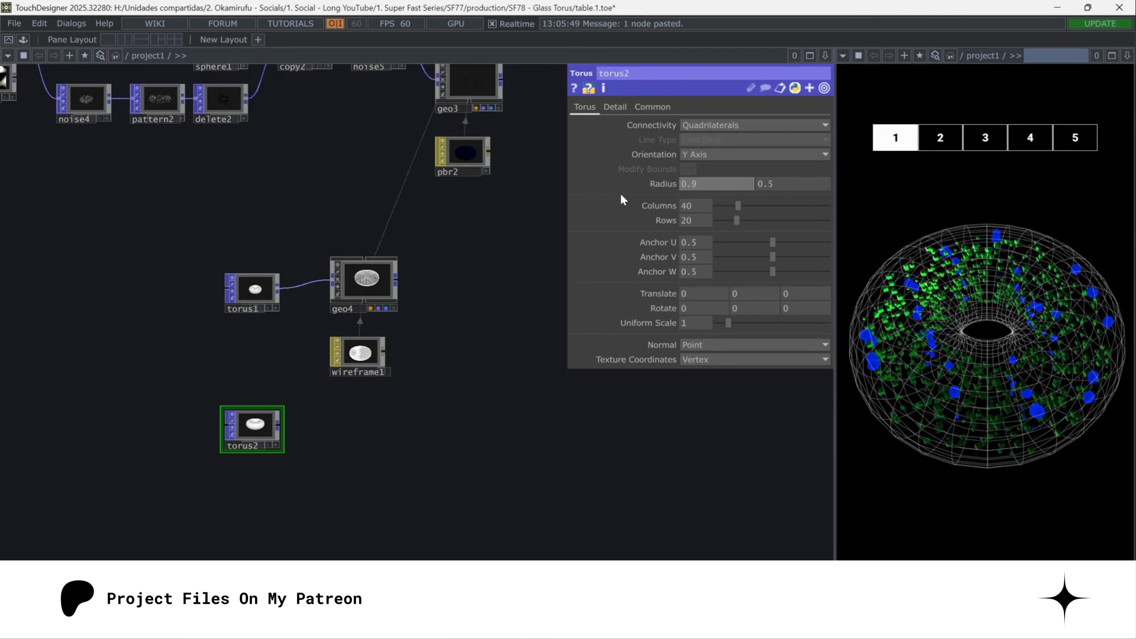
{"action": "type", "text": "918"}
{"action": "key", "text": "Tab"}
{"action": "type", "text": "0.622"}
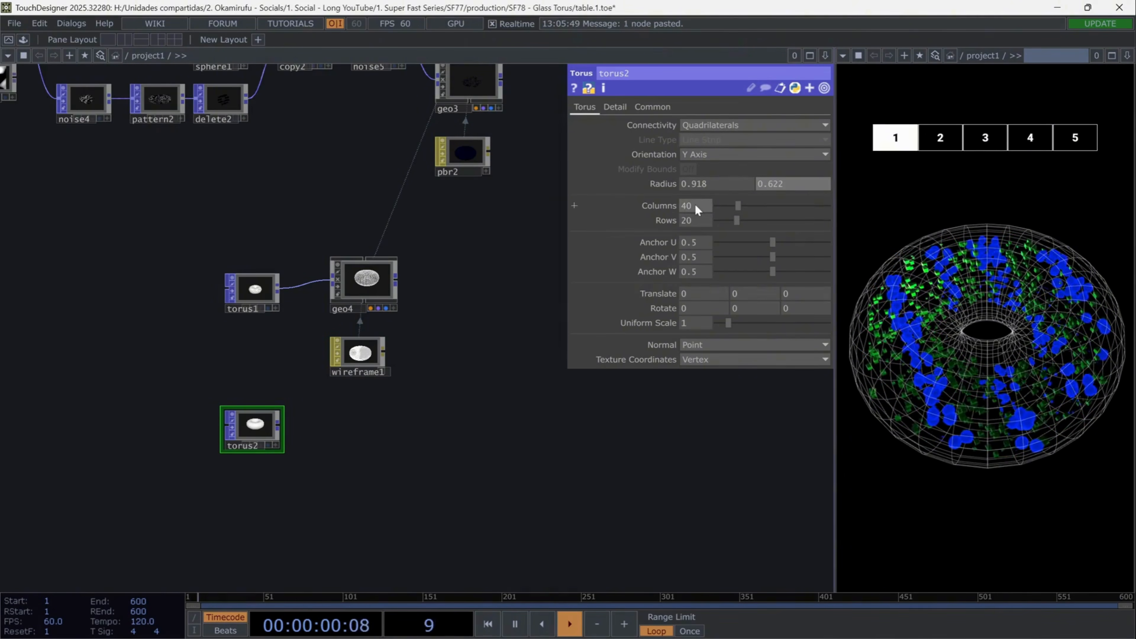
- Set torus2 to 60 columns with a uniform scale of 1.515
{"action": "left_click_drag", "start_coordinate": [694, 206], "coordinate": [645, 213]}
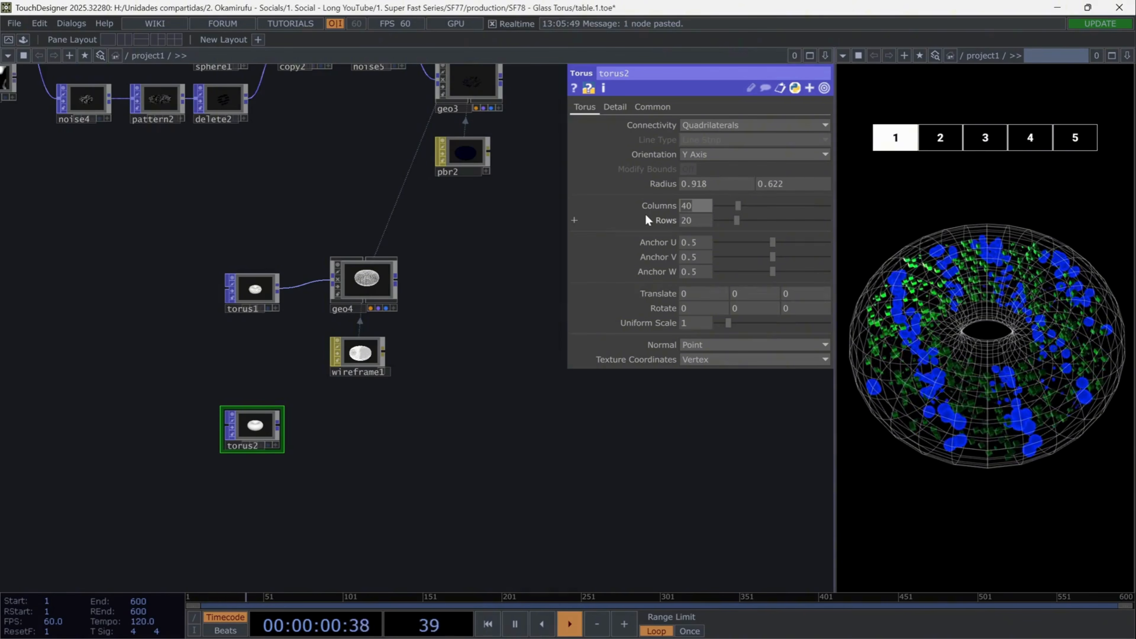
{"action": "type", "text": "60"}
{"action": "left_click", "coordinate": [690, 324]}
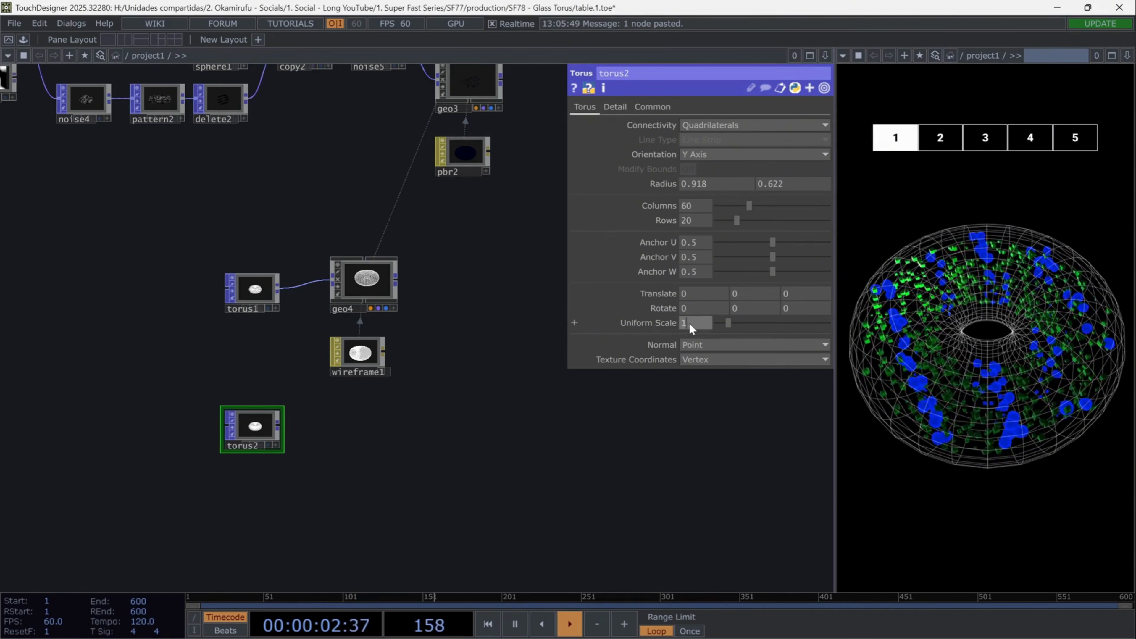
{"action": "type", "text": ".5"}
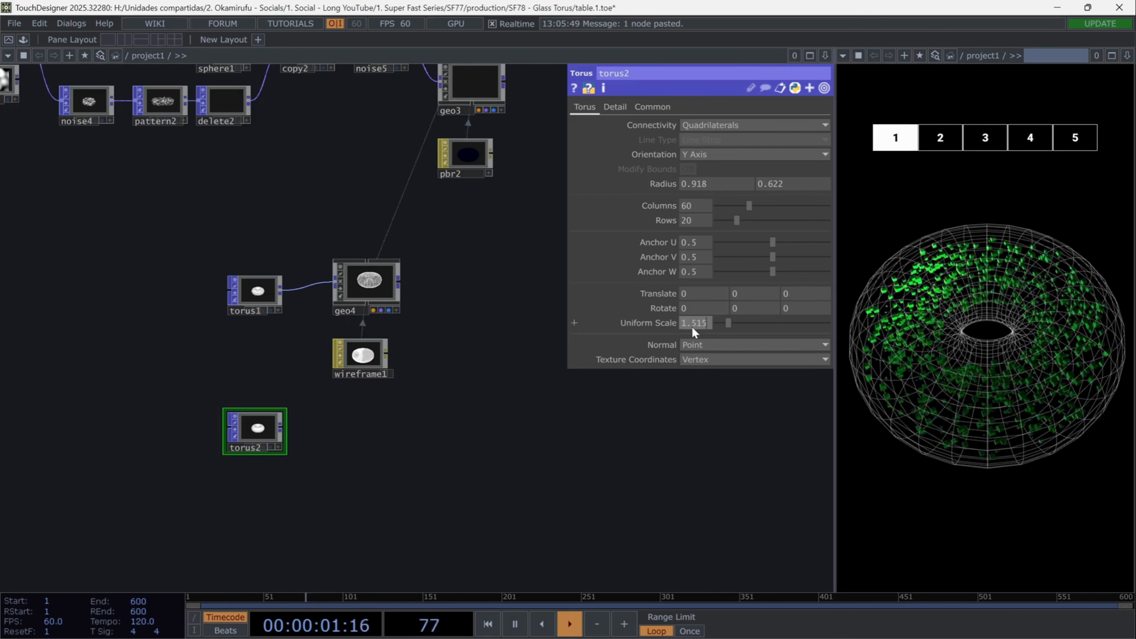
{"action": "type", "text": "15"}
{"action": "key", "text": "Return"}
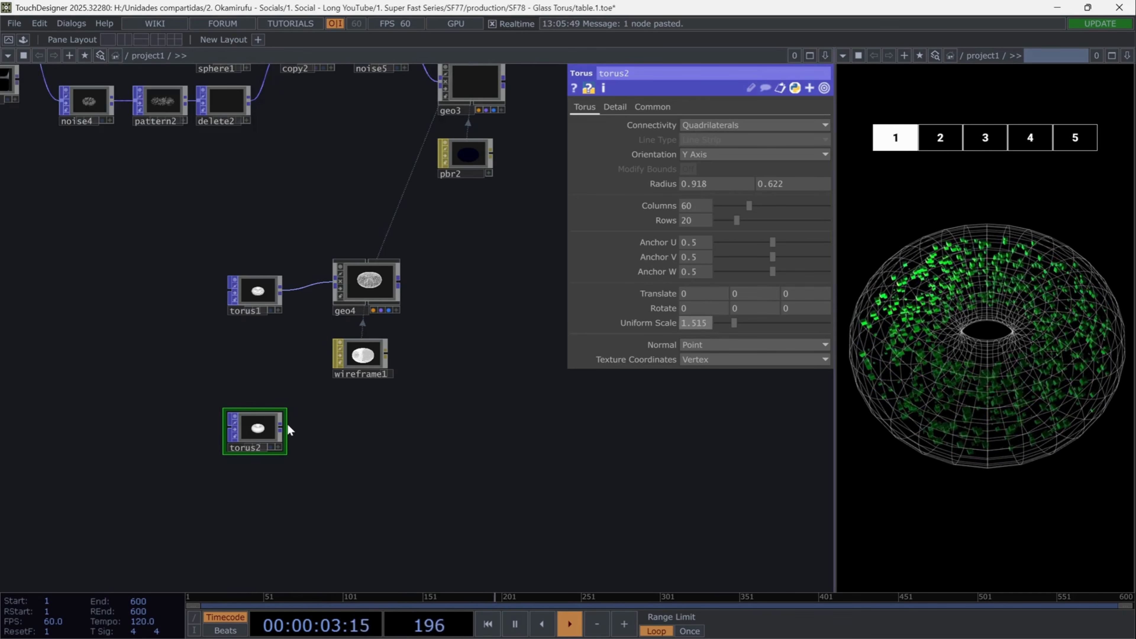
- Add a Geometry COMP fed by torus2
{"action": "key", "text": "Tab"}
{"action": "type", "text": "geo"}
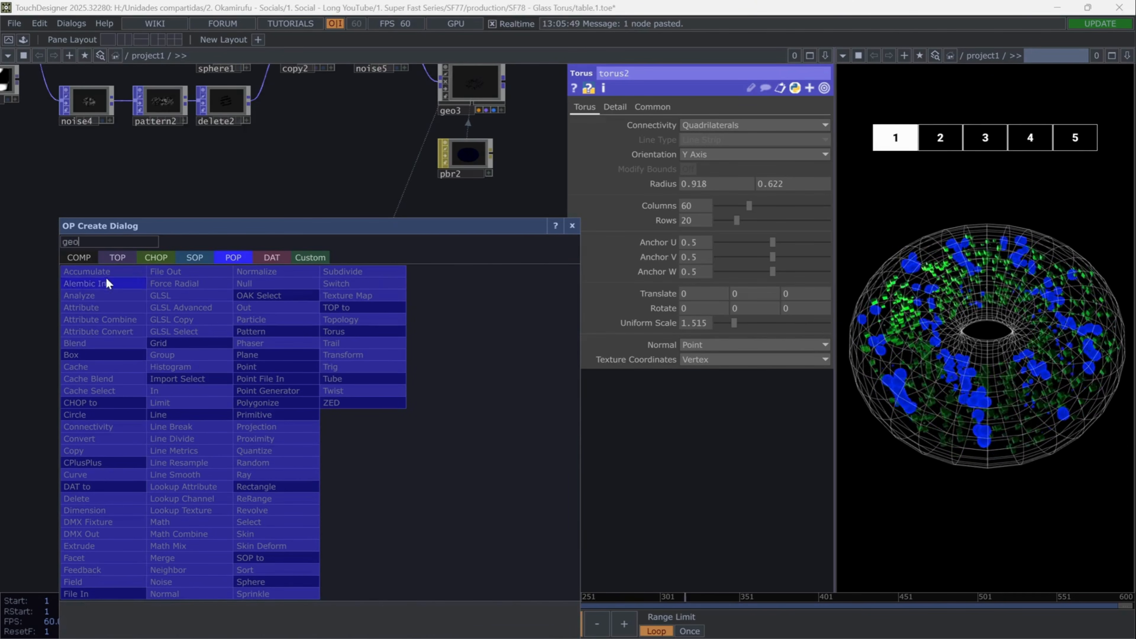
{"action": "left_click", "coordinate": [84, 258]}
{"action": "left_click", "coordinate": [116, 380]}
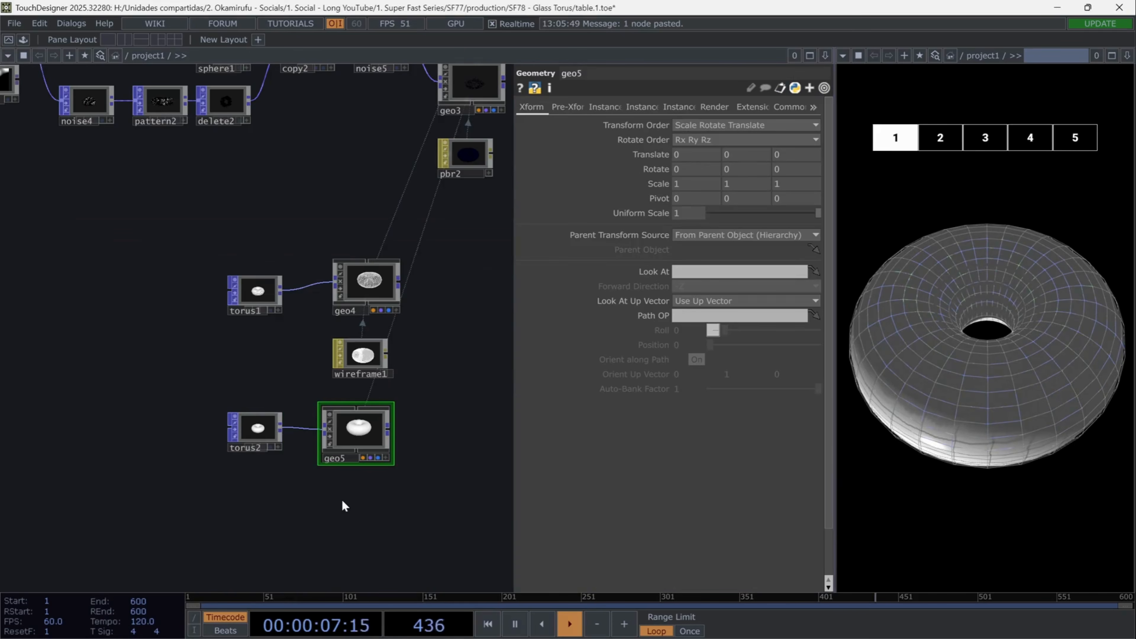
- Add a PBR MAT below geo5 and assign it as geo5's material
{"action": "scroll", "coordinate": [343, 499], "scroll_direction": "up", "scroll_amount": 2}
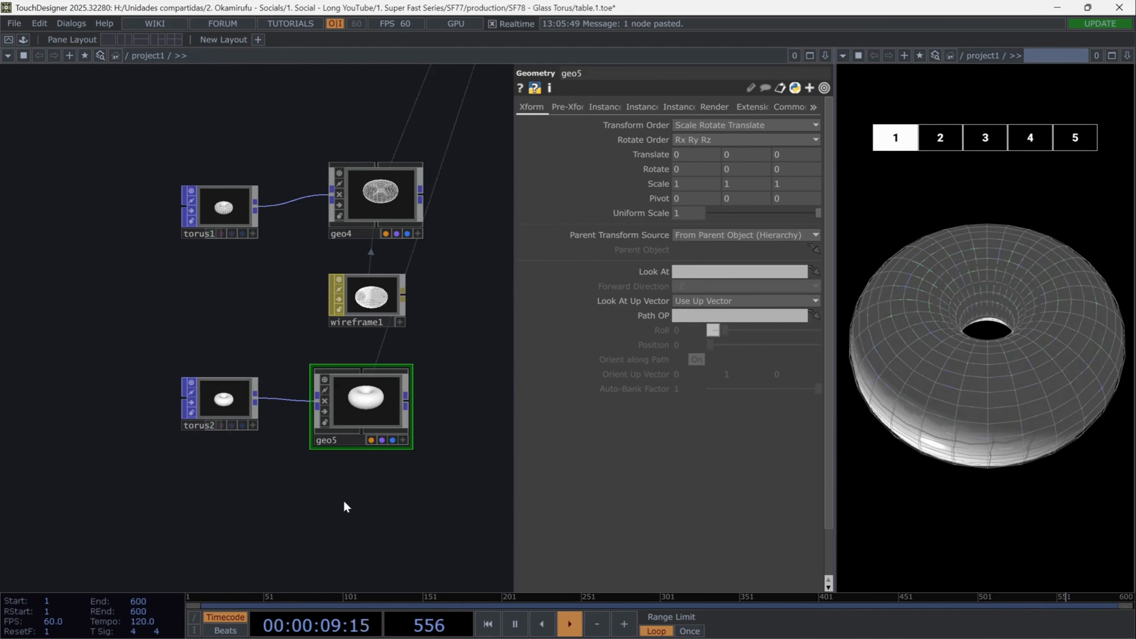
{"action": "key", "text": "Tab"}
{"action": "type", "text": "p"}
{"action": "left_click", "coordinate": [296, 257]}
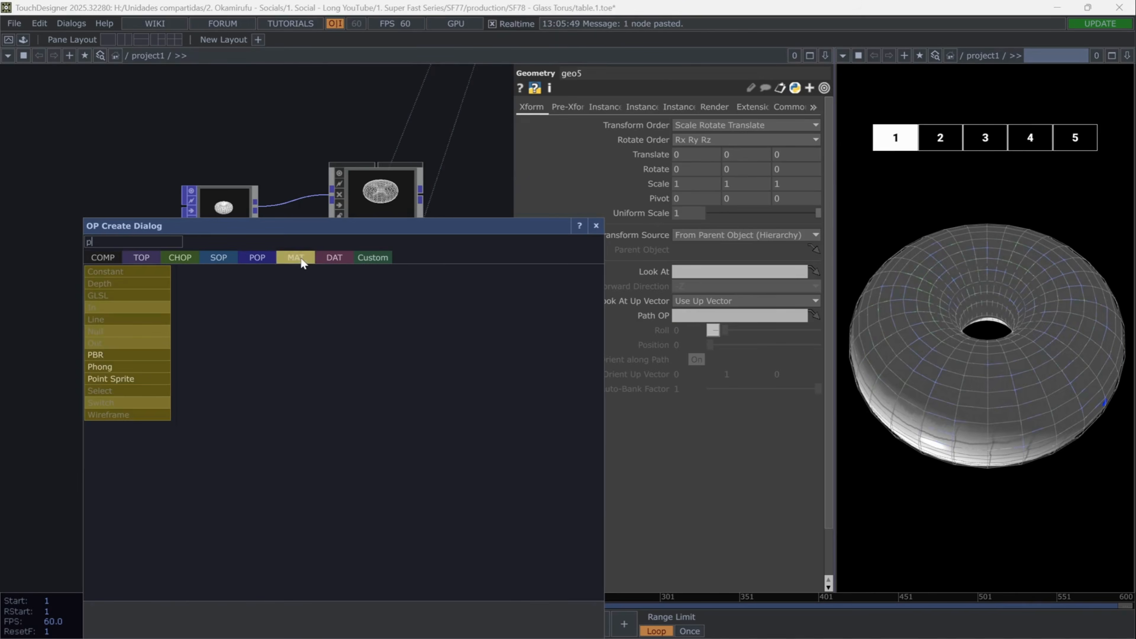
{"action": "left_click", "coordinate": [132, 354]}
{"action": "left_click_drag", "start_coordinate": [347, 509], "coordinate": [353, 430]}
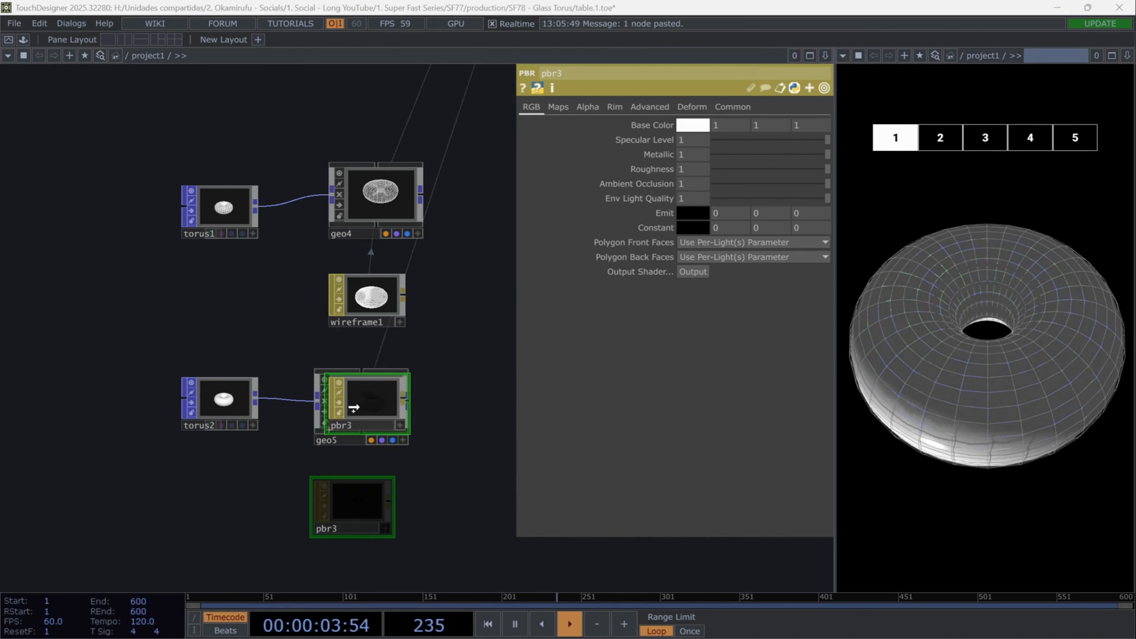
{"action": "left_click", "coordinate": [383, 386]}
- Set pbr3's metallic to 0.945 and its roughness to 0.032
{"action": "mouse_move", "coordinate": [691, 156]}
{"action": "left_mouse_down"}
{"action": "mouse_move", "coordinate": [663, 156]}
{"action": "mouse_move", "coordinate": [697, 158]}
{"action": "left_mouse_up"}
{"action": "left_click", "coordinate": [696, 168]}
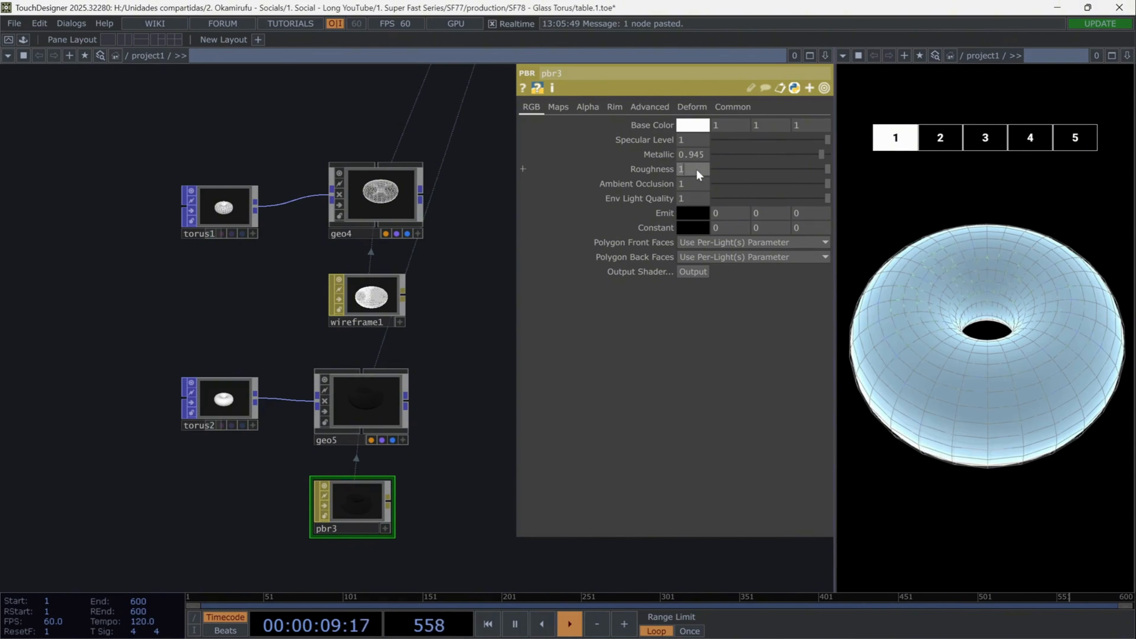
{"action": "type", "text": "0.032"}
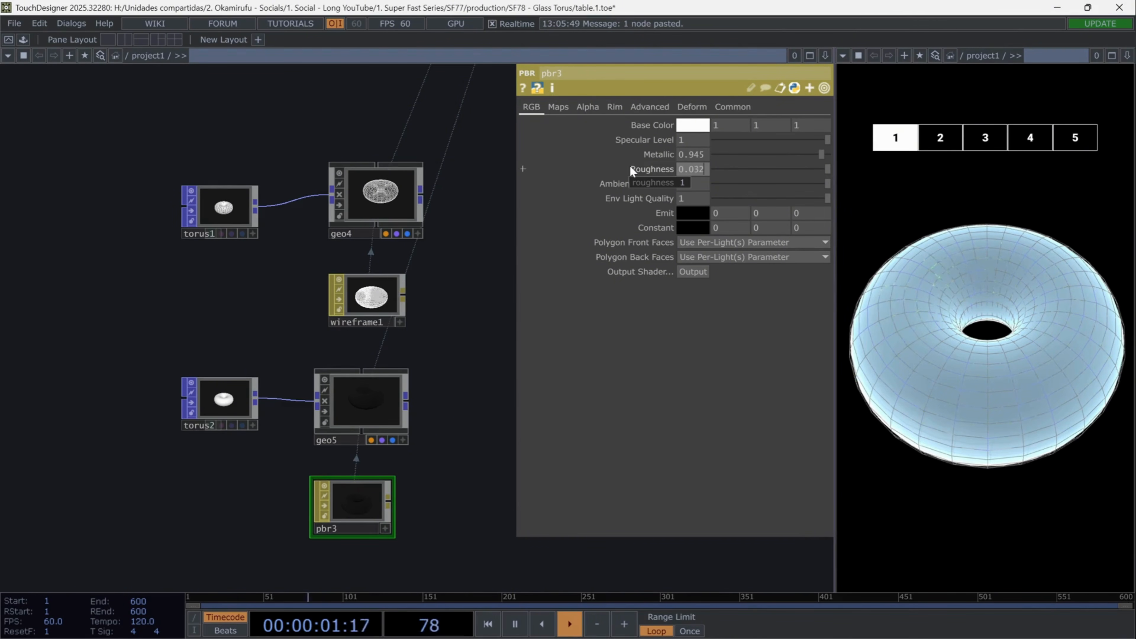
{"action": "key", "text": "Return"}
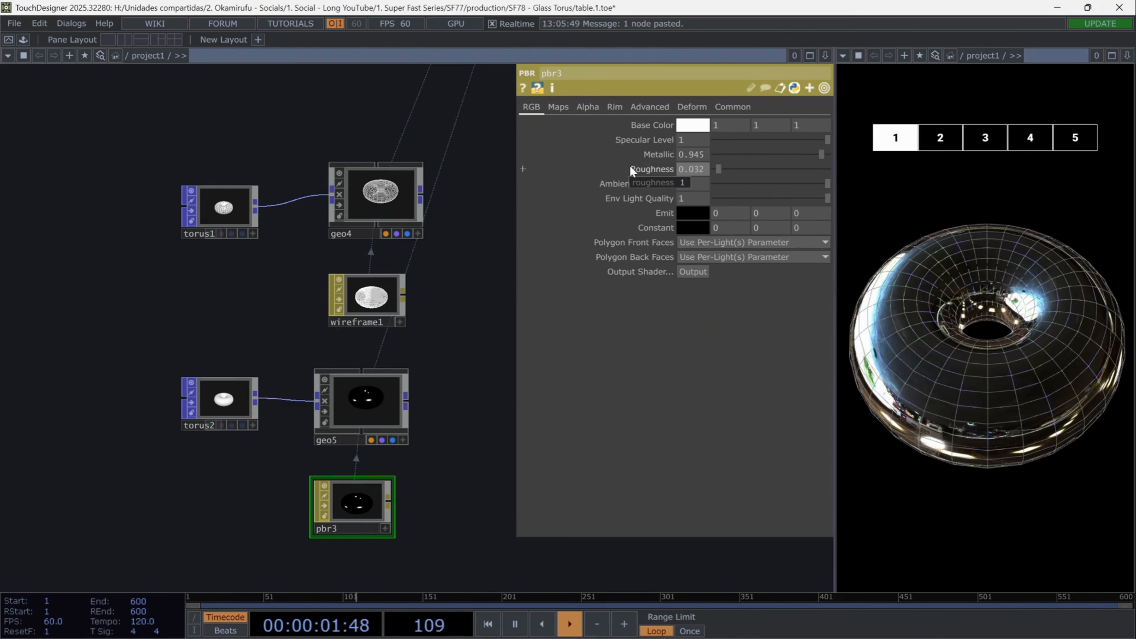
- Set pbr3's alpha front to 0.1, alpha side to 0.071 and alpha rolloff to 0.1
{"action": "left_click", "coordinate": [587, 107]}
{"action": "left_click", "coordinate": [695, 152]}
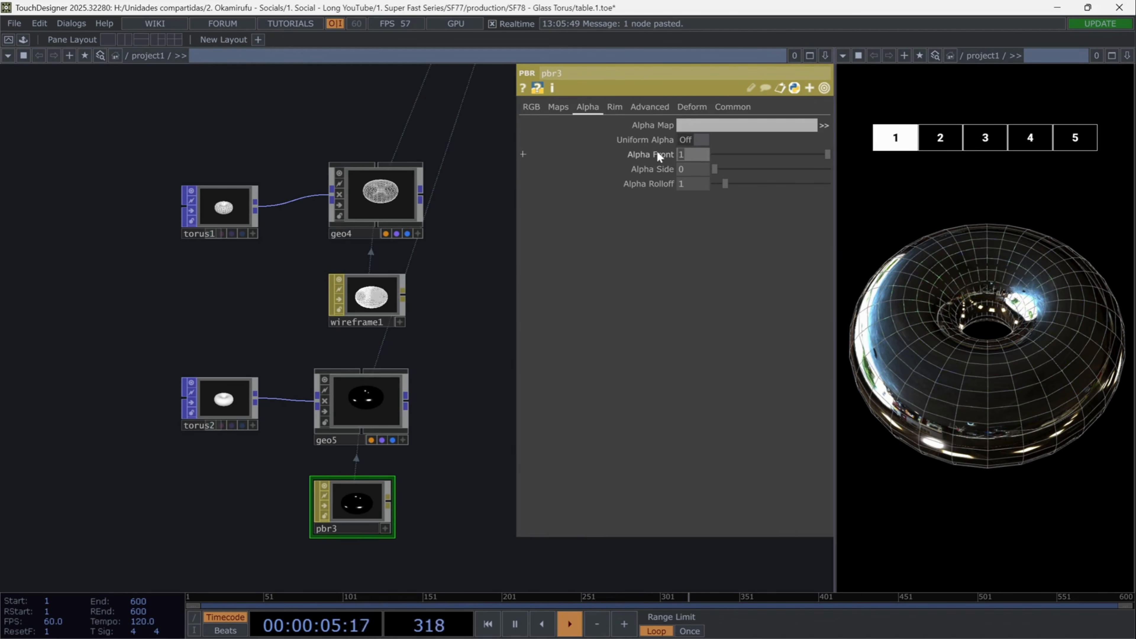
{"action": "type", "text": "0.1"}
{"action": "key", "text": "Return"}
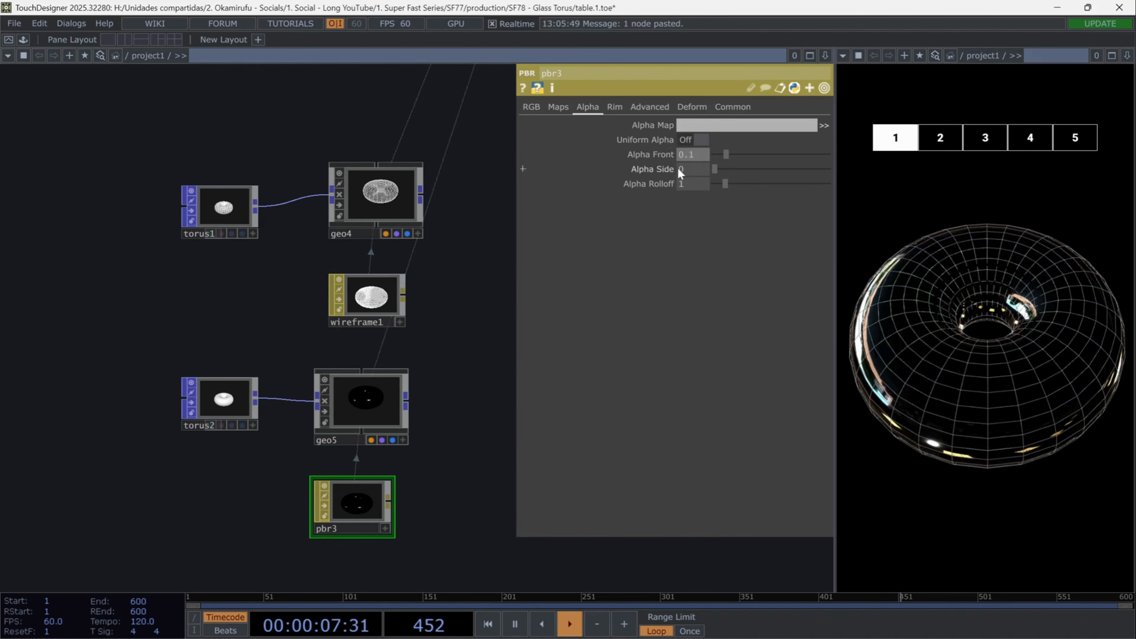
{"action": "left_click", "coordinate": [687, 166]}
{"action": "type", "text": "0.071"}
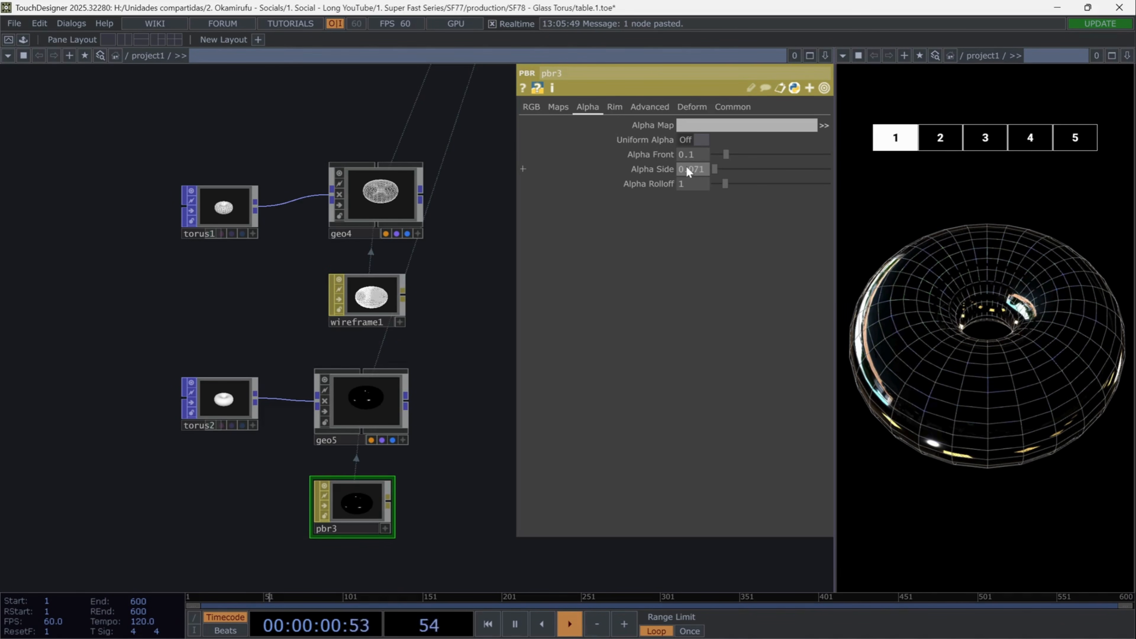
{"action": "key", "text": "Return"}
{"action": "left_click", "coordinate": [696, 183]}
{"action": "type", "text": "0.1"}
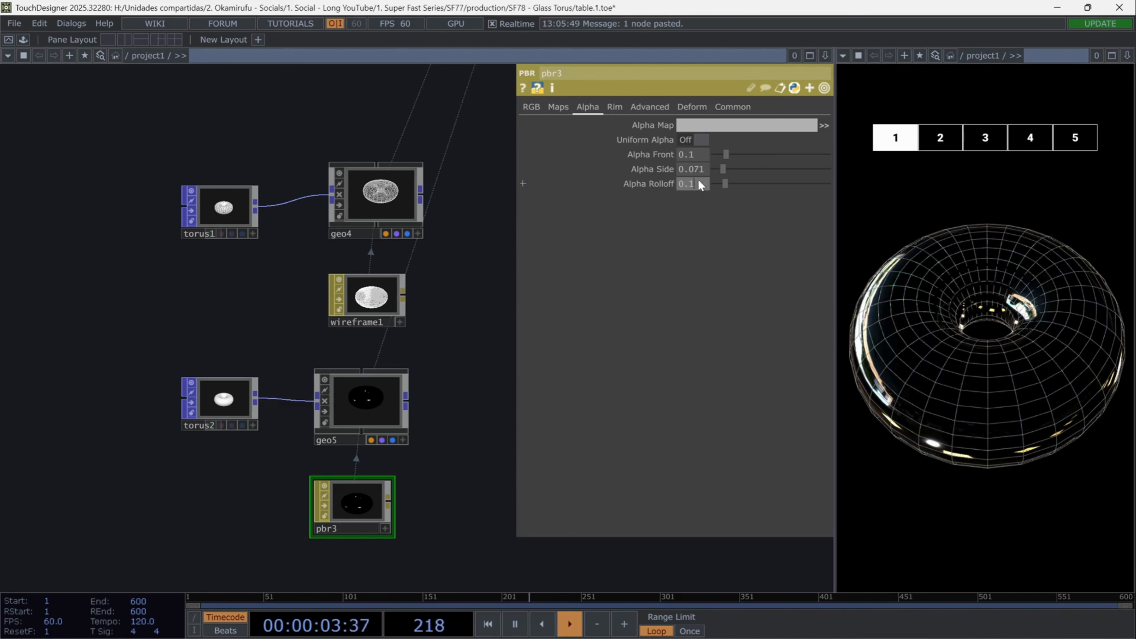
{"action": "key", "text": "Return"}
- Enable blending (transparency) and turn off the depth test for pbr3
{"action": "left_click", "coordinate": [729, 108]}
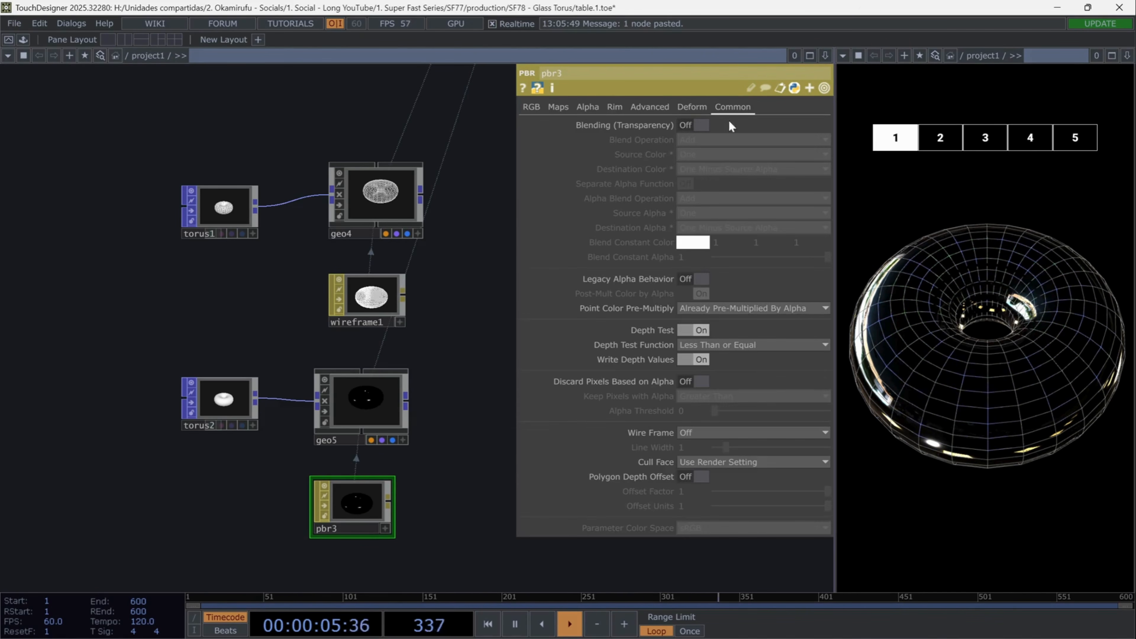
{"action": "left_click", "coordinate": [699, 126]}
{"action": "left_click", "coordinate": [708, 330]}
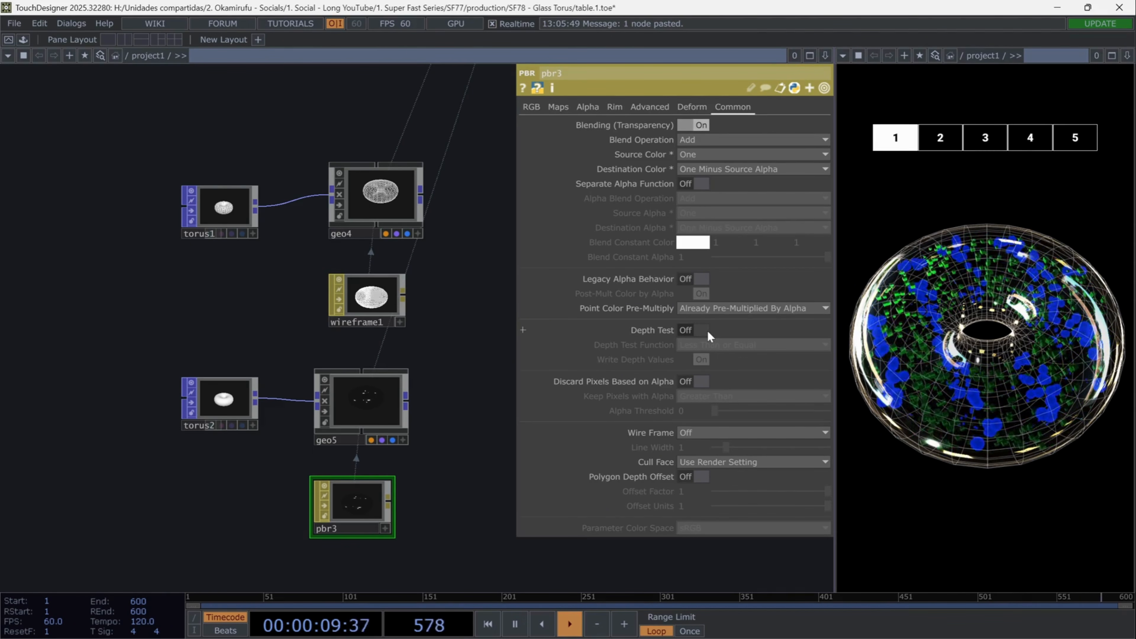
- Insert a Level TOP between render1 and out1, with black level 0.1 and brightness 1.25
{"action": "left_click_drag", "start_coordinate": [424, 396], "coordinate": [270, 416]}
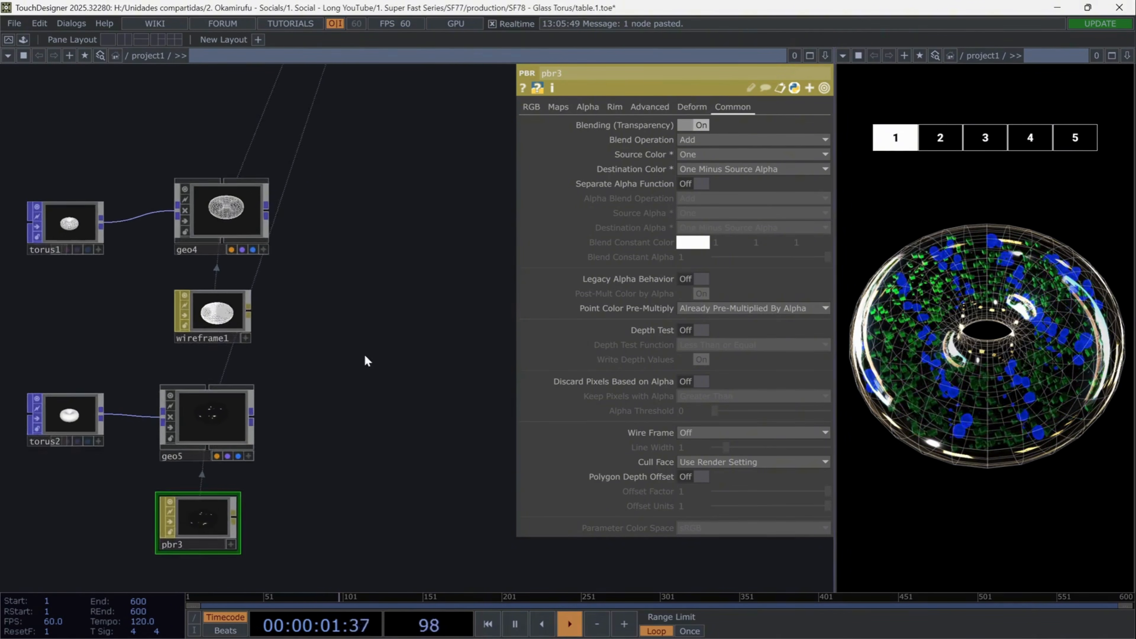
{"action": "scroll", "coordinate": [365, 361], "scroll_direction": "down", "scroll_amount": 2}
{"action": "left_click_drag", "start_coordinate": [347, 374], "coordinate": [252, 501]}
{"action": "left_click_drag", "start_coordinate": [367, 278], "coordinate": [244, 441]}
{"action": "left_click_drag", "start_coordinate": [384, 256], "coordinate": [294, 464]}
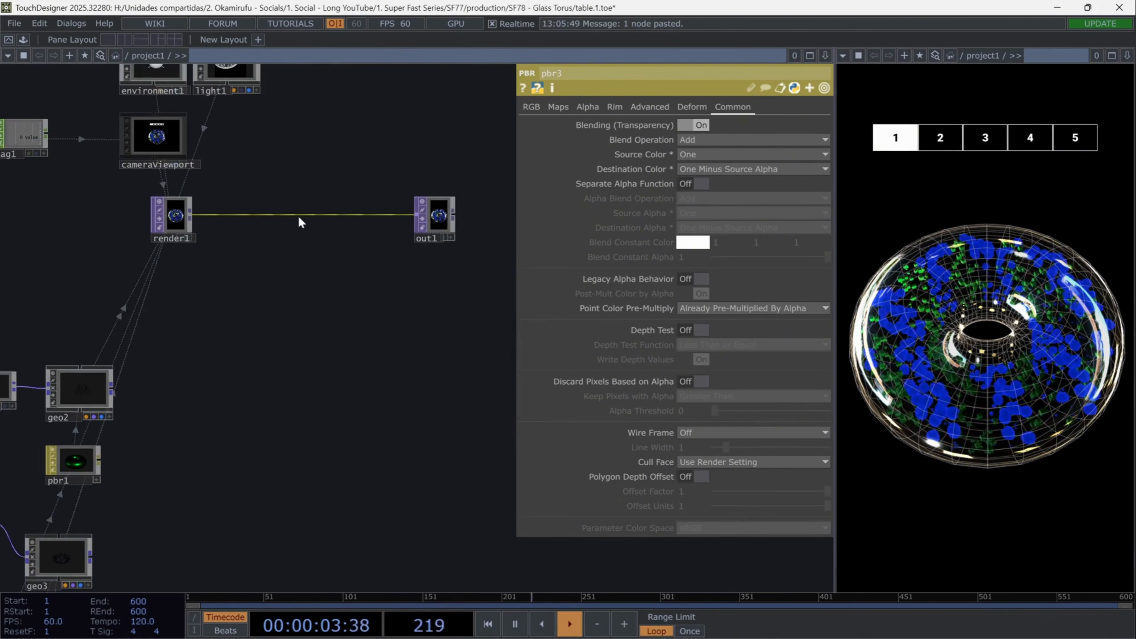
{"action": "right_click", "coordinate": [301, 217]}
{"action": "left_click", "coordinate": [338, 204]}
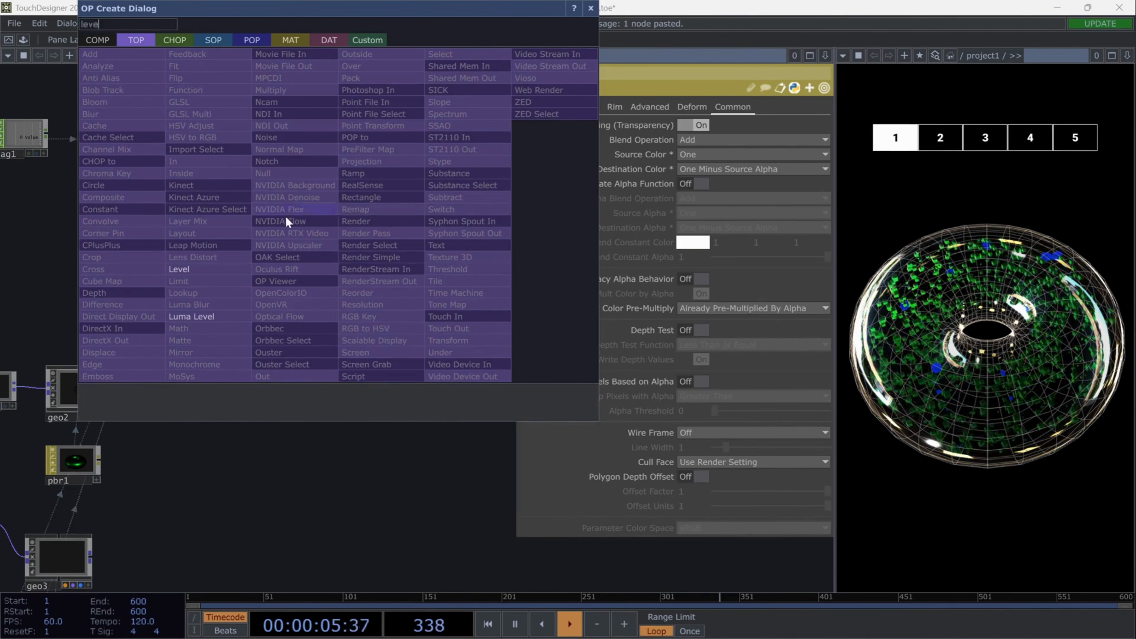
{"action": "left_click", "coordinate": [179, 269]}
{"action": "left_click", "coordinate": [288, 222]}
{"action": "left_click", "coordinate": [711, 157]}
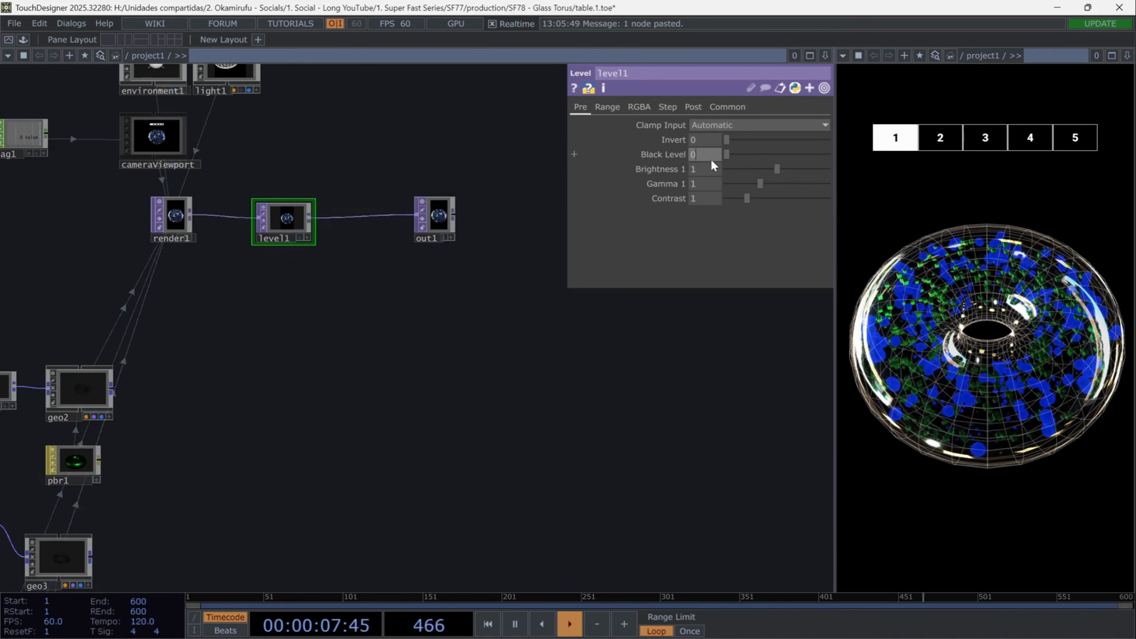
{"action": "type", "text": "0.1"}
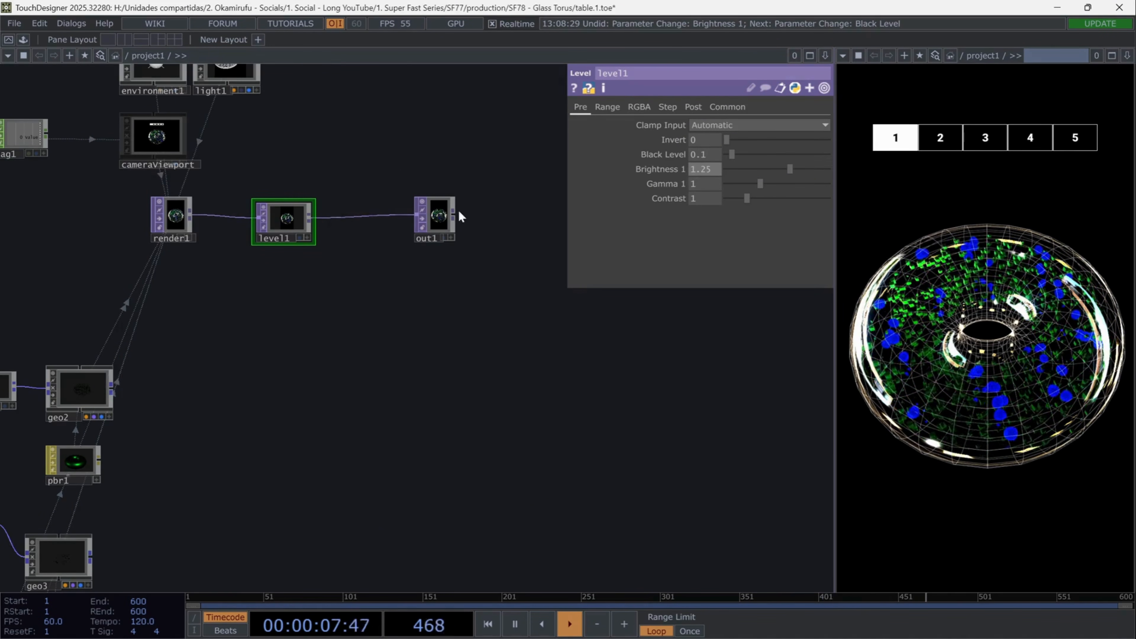
- Preview the final output from camera views 2 and 3
{"action": "scroll", "coordinate": [459, 215], "scroll_direction": "up", "scroll_amount": 5}
{"action": "left_click", "coordinate": [947, 138]}
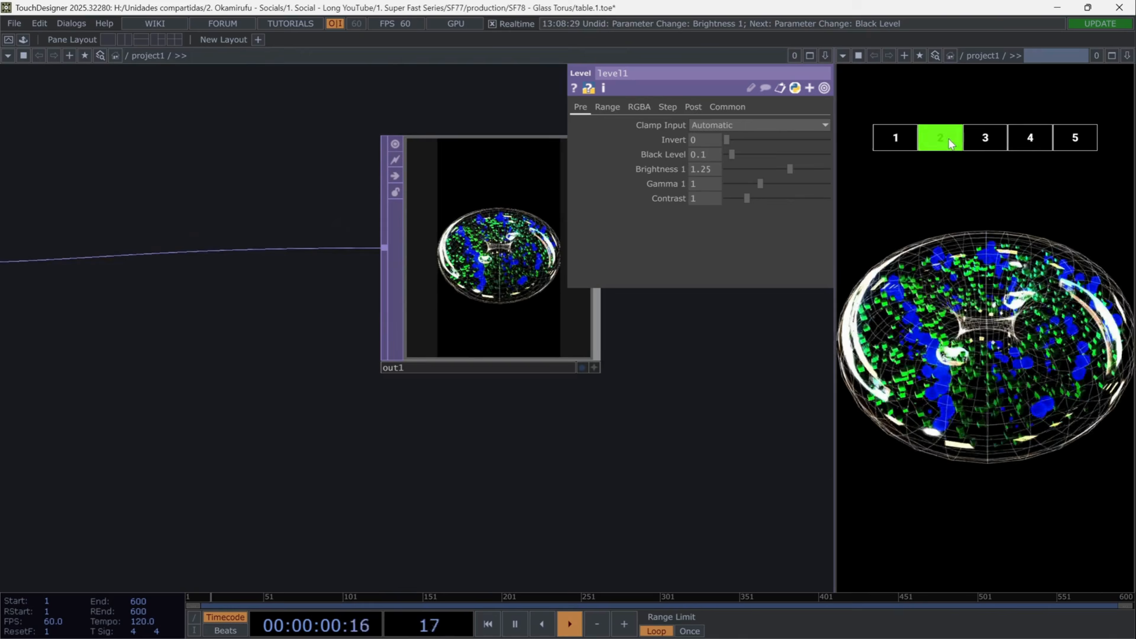
{"action": "left_click", "coordinate": [976, 128]}
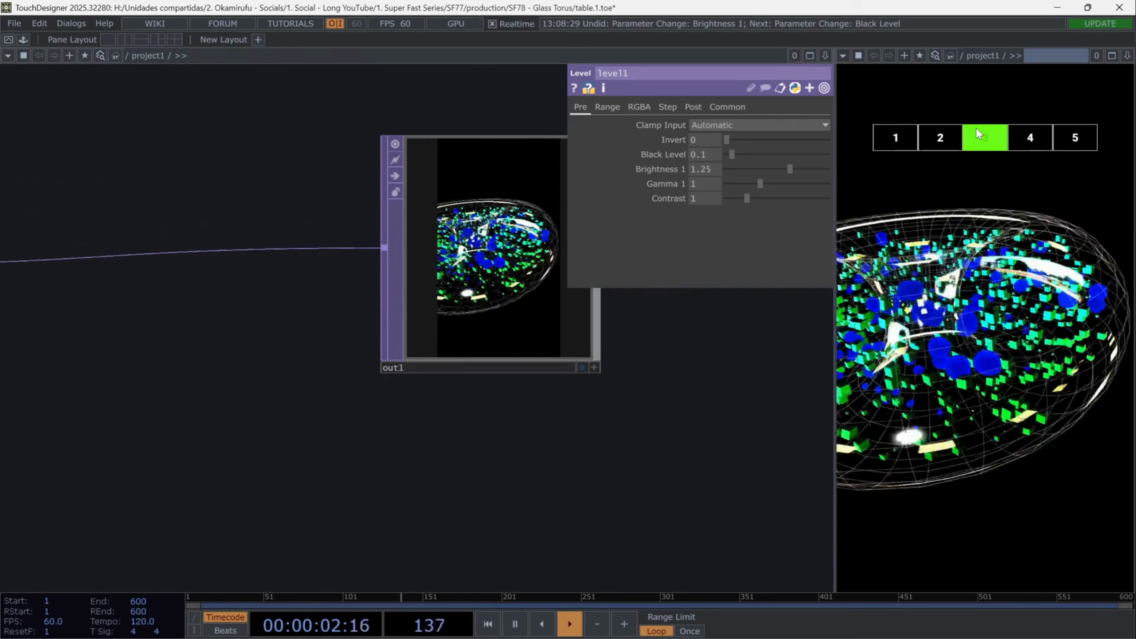